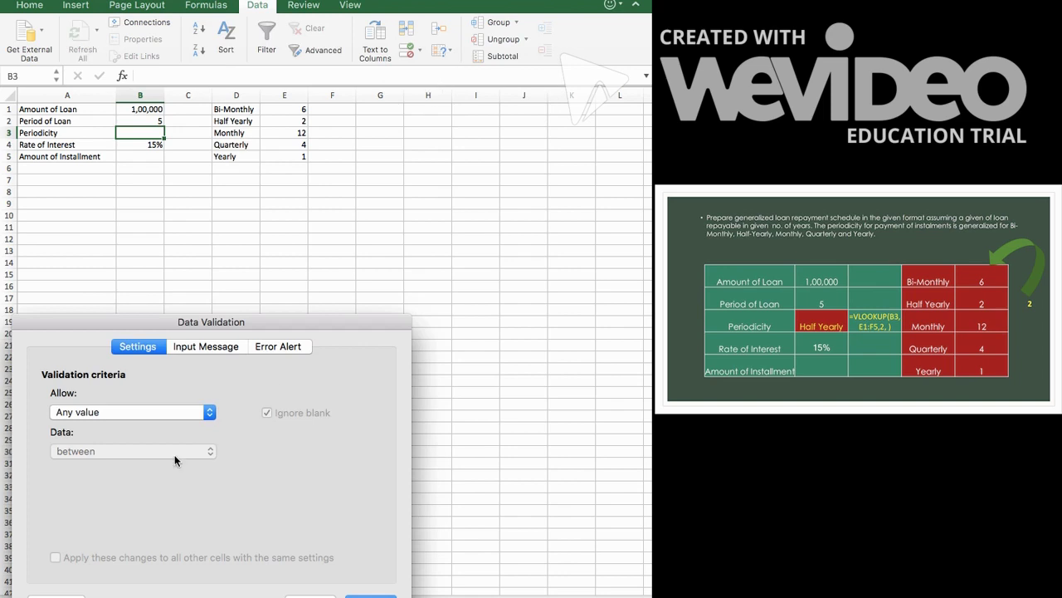
# Restrict Periodicity cell B3 with a list data validation that takes its entries from D1:D5.
pyautogui.click(178, 452)
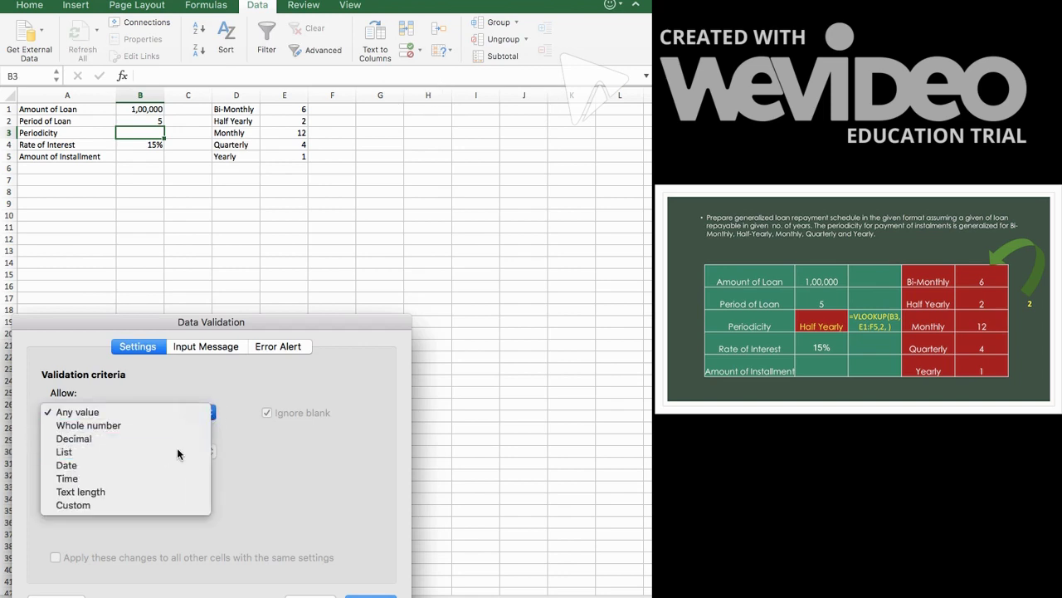
pyautogui.click(365, 491)
pyautogui.moveTo(233, 108); pyautogui.dragTo(237, 164)
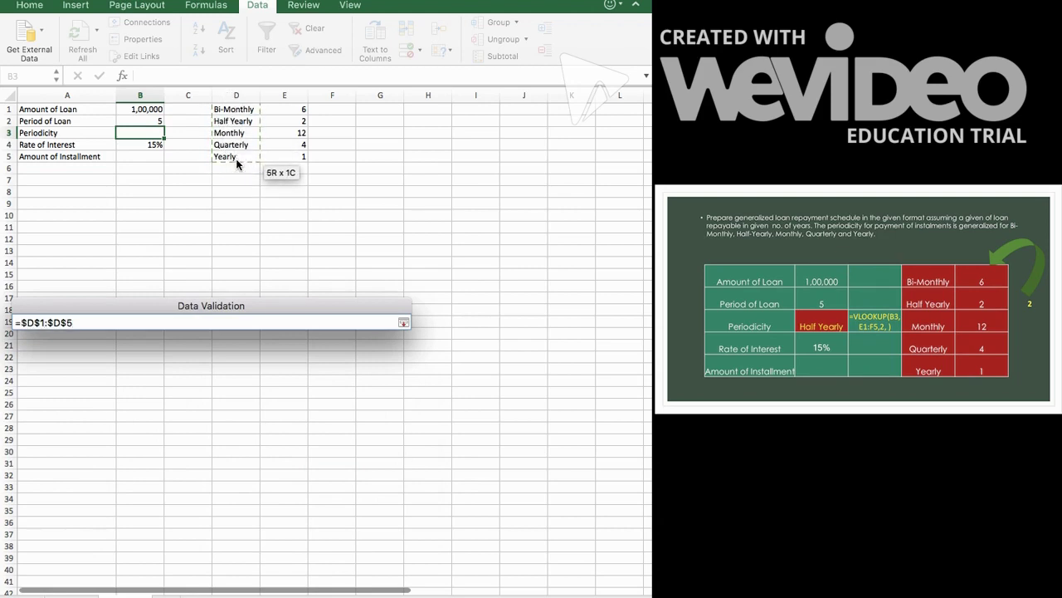
pyautogui.click(403, 322)
pyautogui.click(373, 594)
# Try every periodicity in the B3 dropdown from Bi-Monthly to Yearly, then set it to Half Yearly.
pyautogui.click(169, 134)
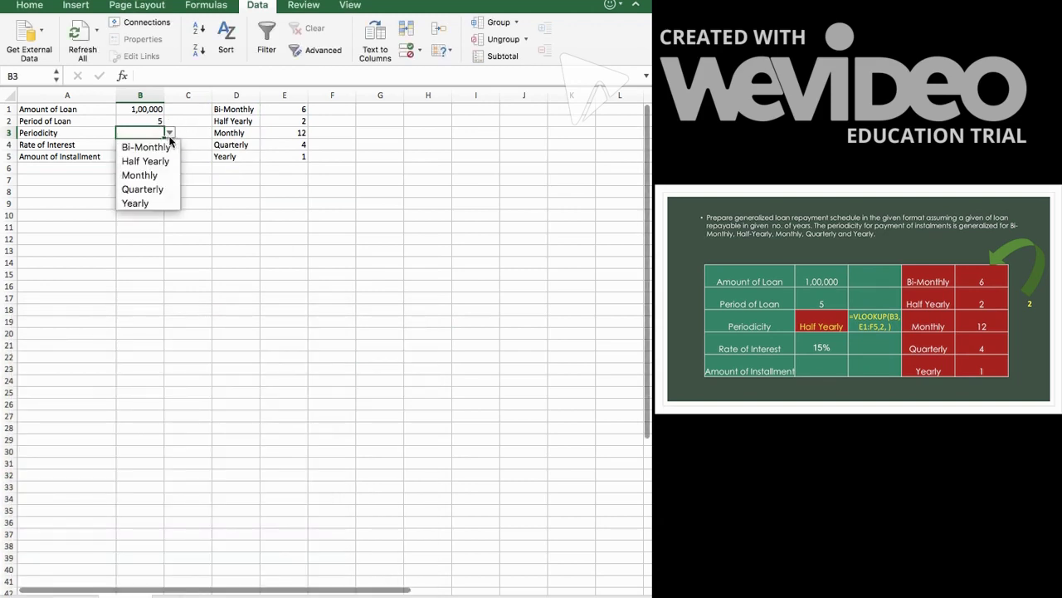
pyautogui.click(153, 147)
pyautogui.click(168, 134)
pyautogui.click(163, 161)
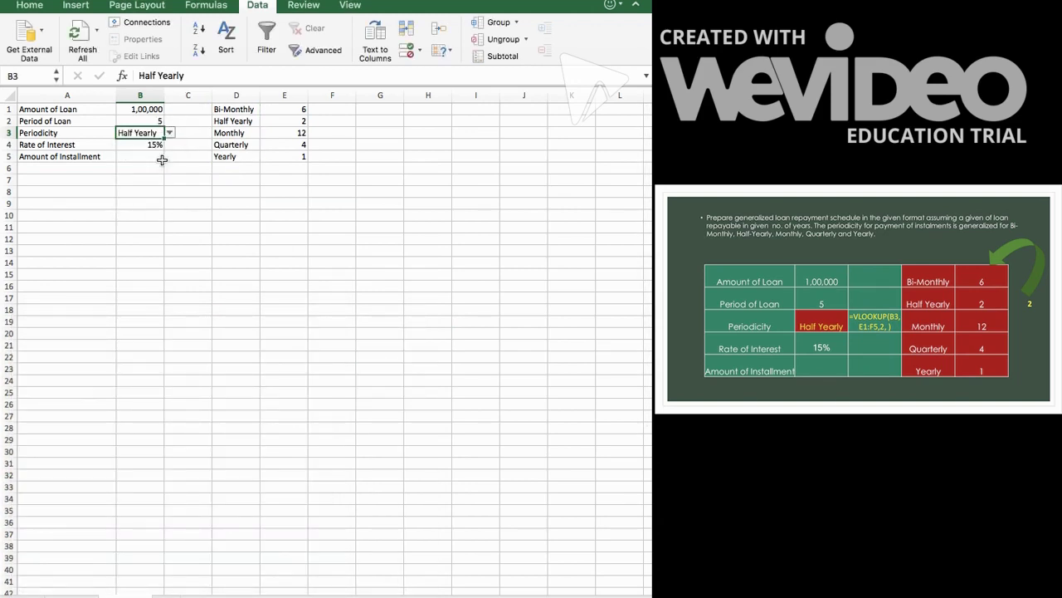
pyautogui.click(170, 133)
pyautogui.click(164, 174)
pyautogui.click(169, 134)
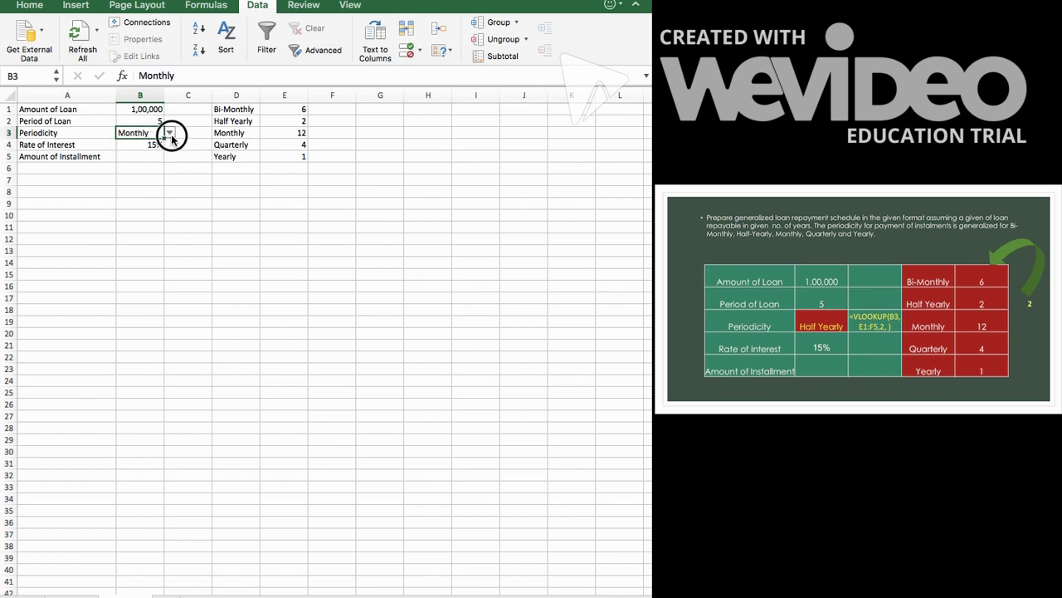
pyautogui.click(143, 189)
pyautogui.click(170, 133)
pyautogui.click(156, 202)
pyautogui.click(169, 134)
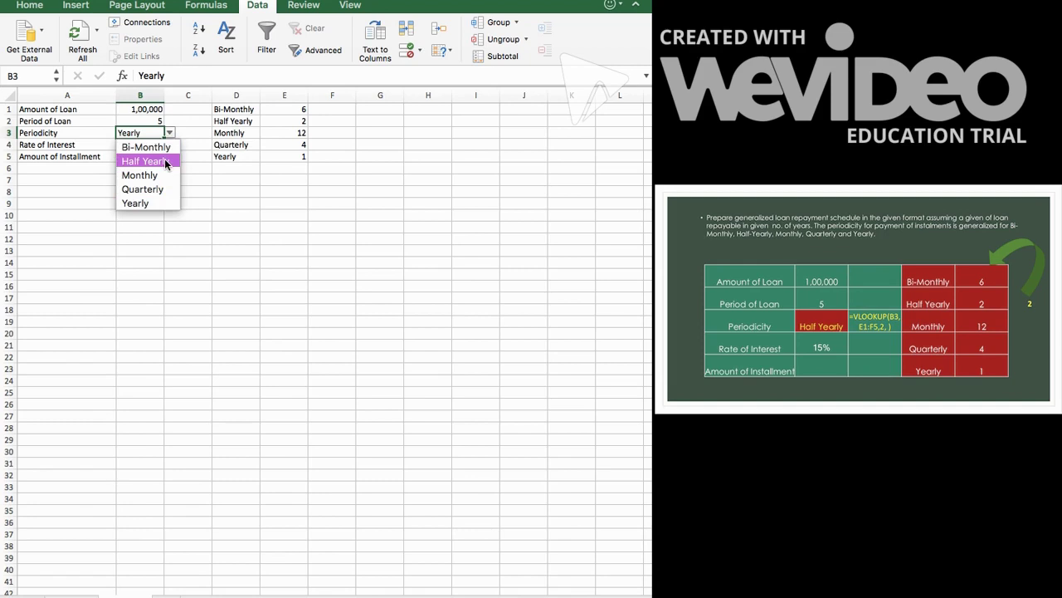
pyautogui.click(164, 161)
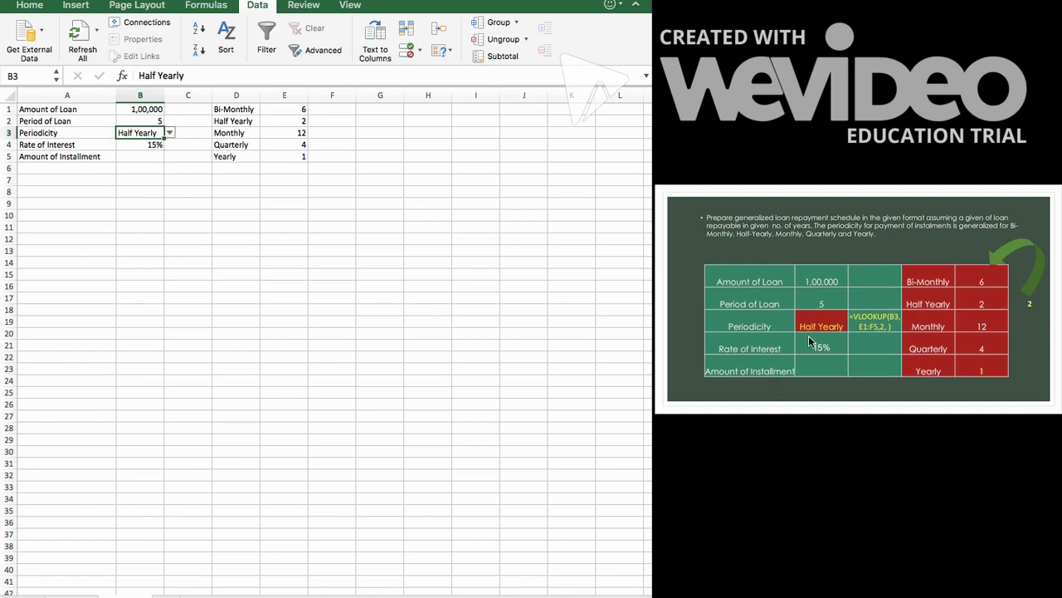
pyautogui.click(192, 131)
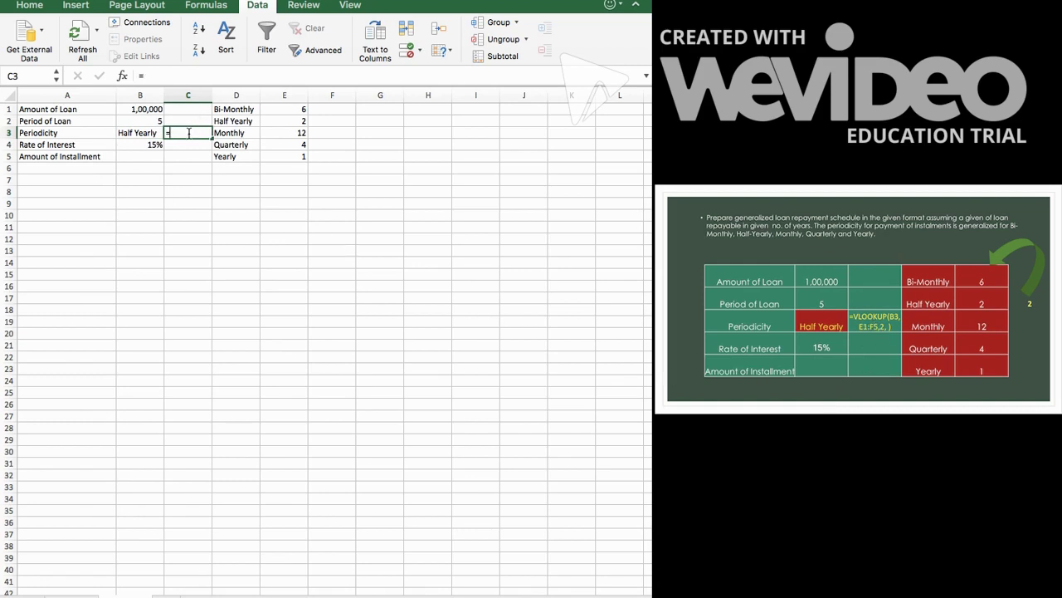
pyautogui.write('v')
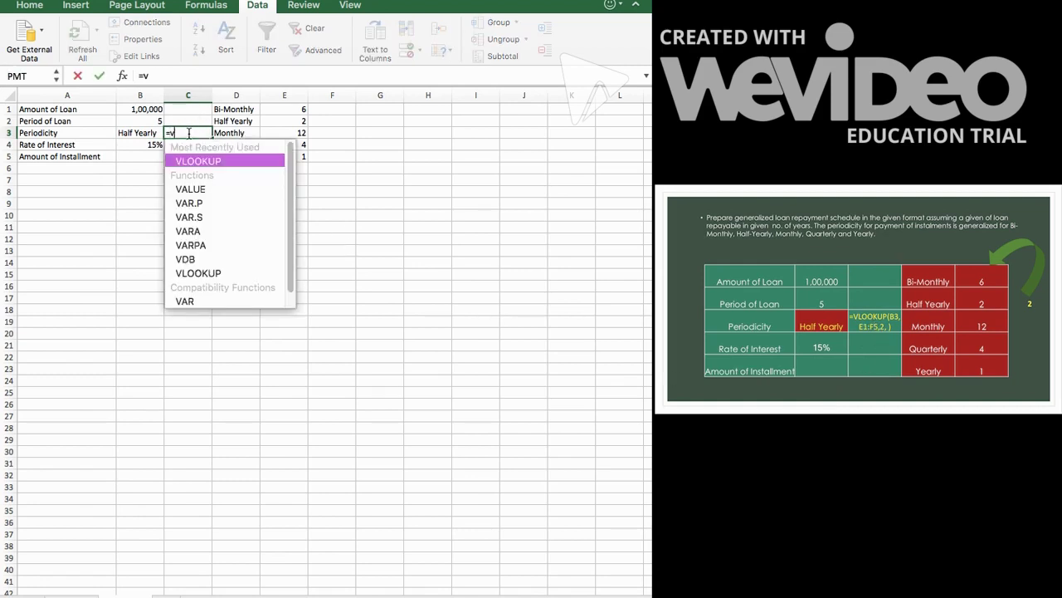
pyautogui.write('lo')
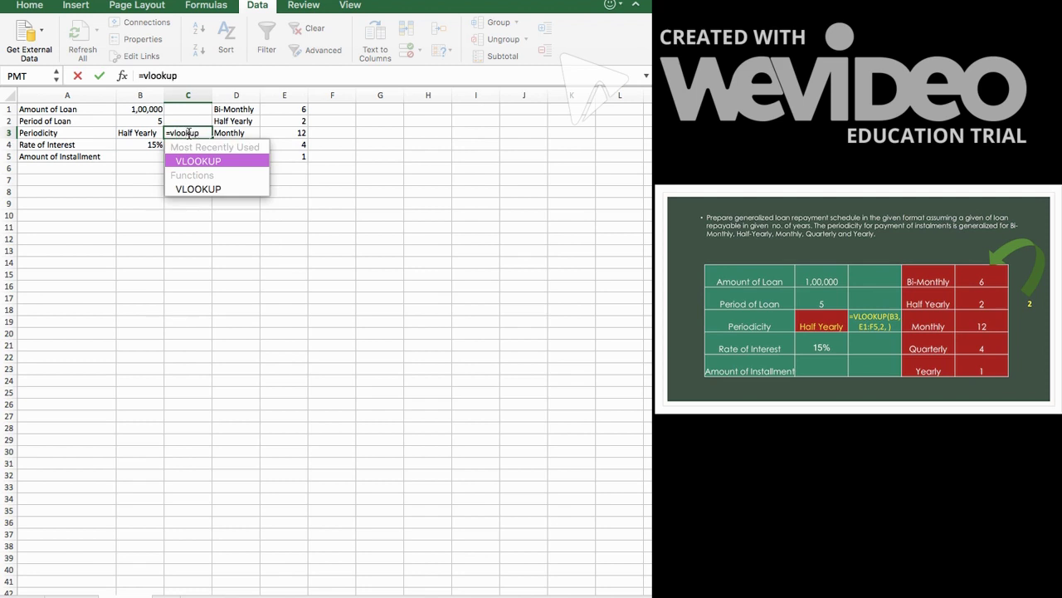
pyautogui.write('oku')
pyautogui.press('BackSpace')
pyautogui.press('BackSpace')
pyautogui.press('BackSpace')
pyautogui.press('BackSpace')
pyautogui.press('BackSpace')
pyautogui.press('BackSpace')
pyautogui.press('BackSpace')
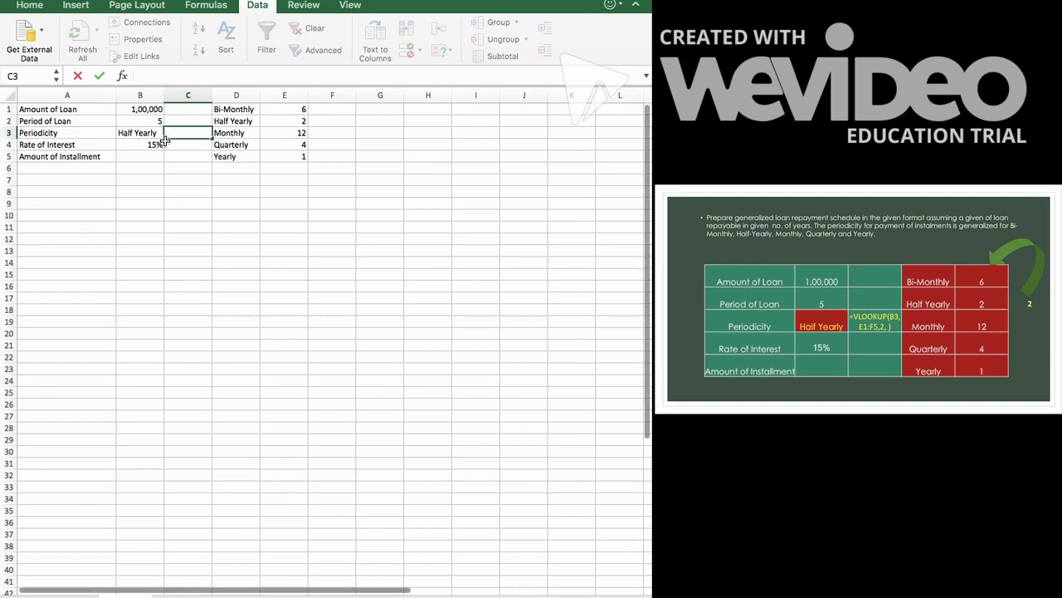
# Enter =vlookup(B3,D1:E5,2) in C3 to fetch the number of payments per year for the chosen periodicity.
pyautogui.scroll(5, 162, 138)
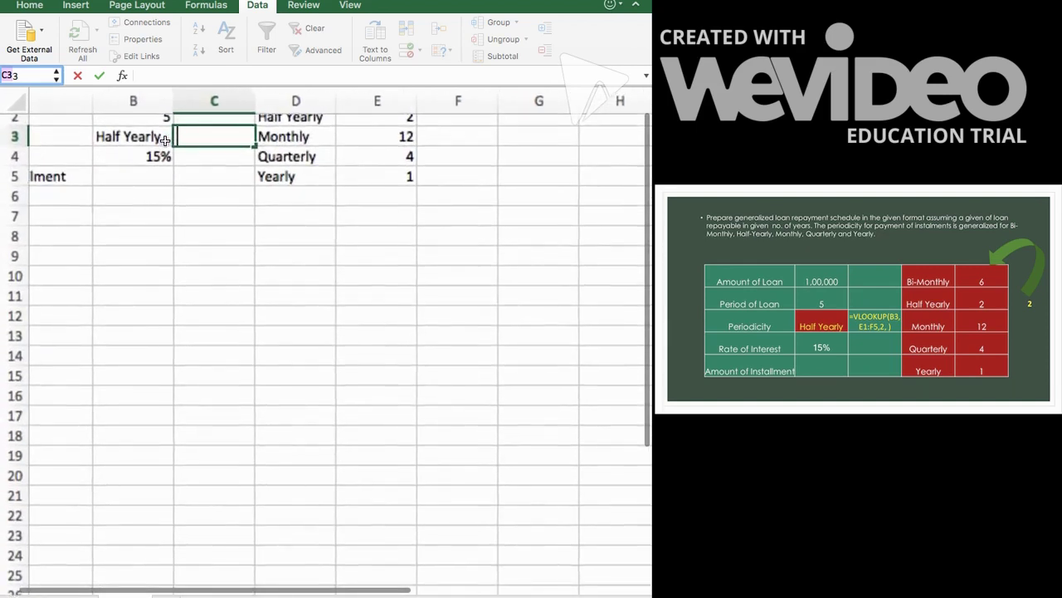
pyautogui.scroll(-5, 165, 139)
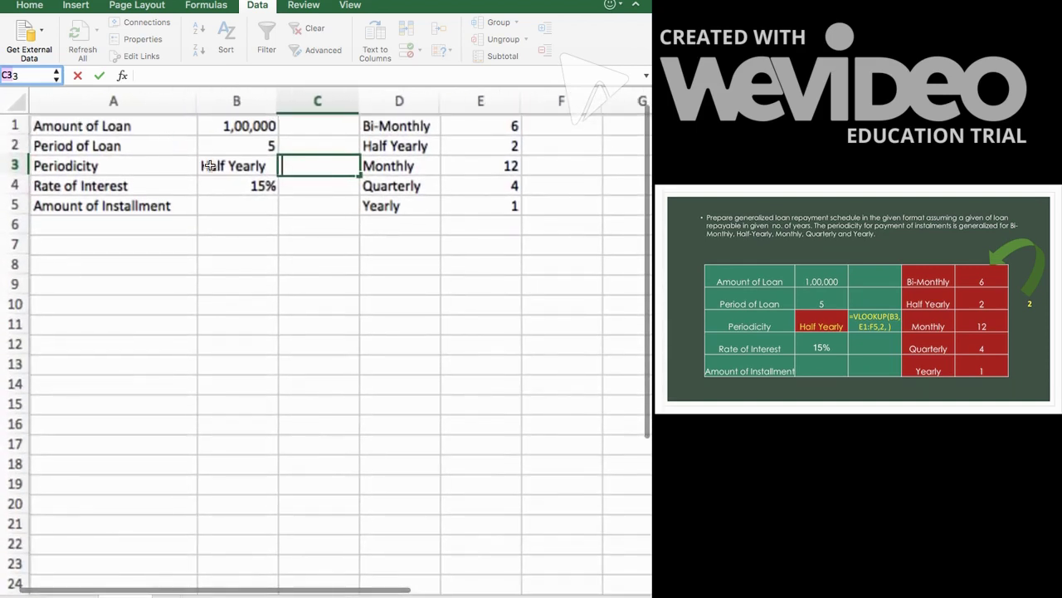
pyautogui.click(305, 177)
pyautogui.click(305, 164)
pyautogui.write('=vlookup(')
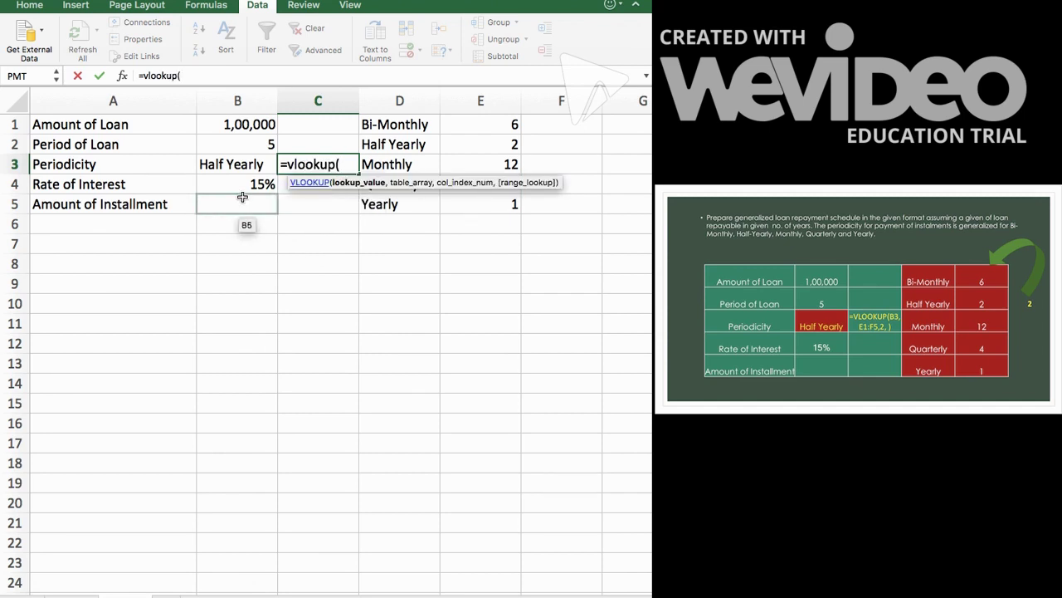
pyautogui.click(237, 166)
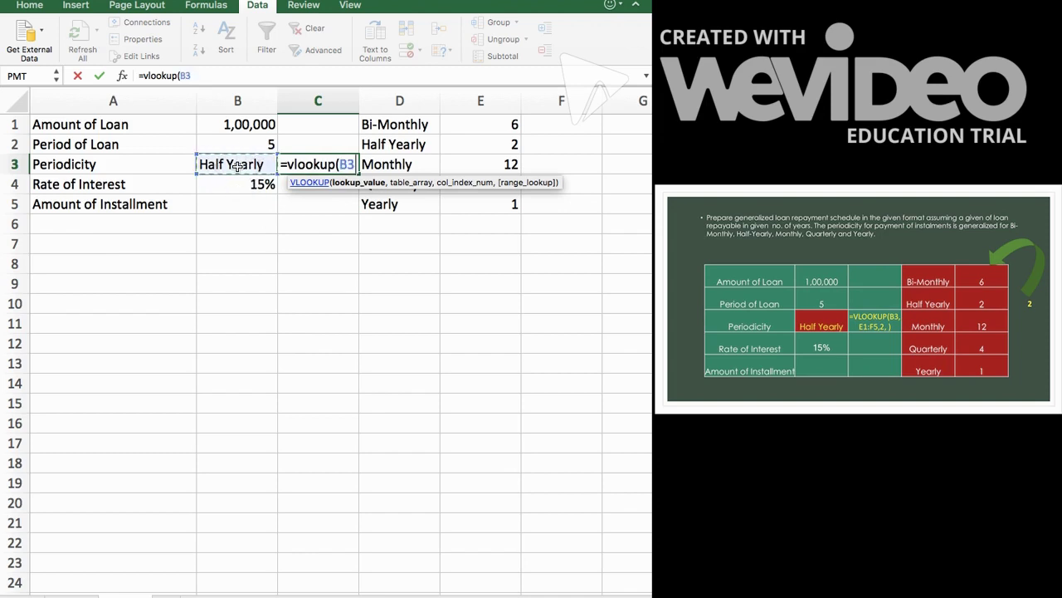
pyautogui.write(',')
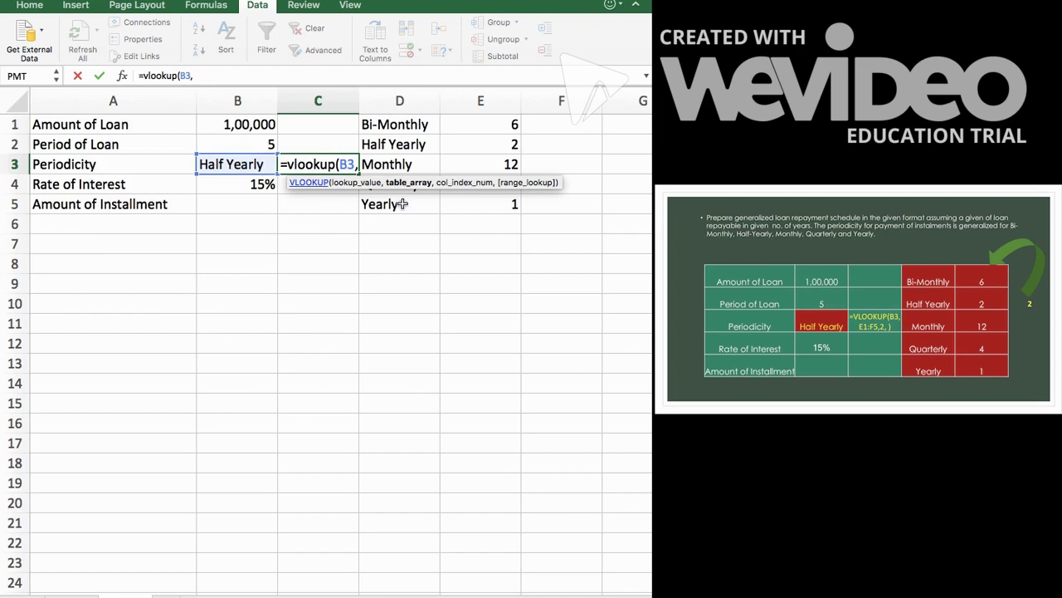
pyautogui.scroll(1, 382, 125)
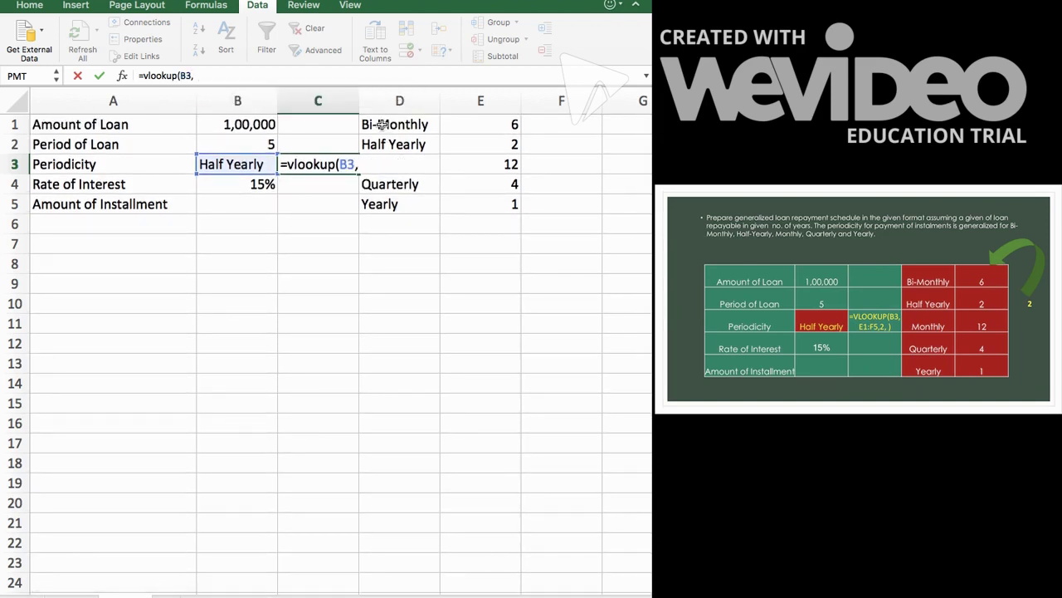
pyautogui.moveTo(382, 124); pyautogui.dragTo(488, 204)
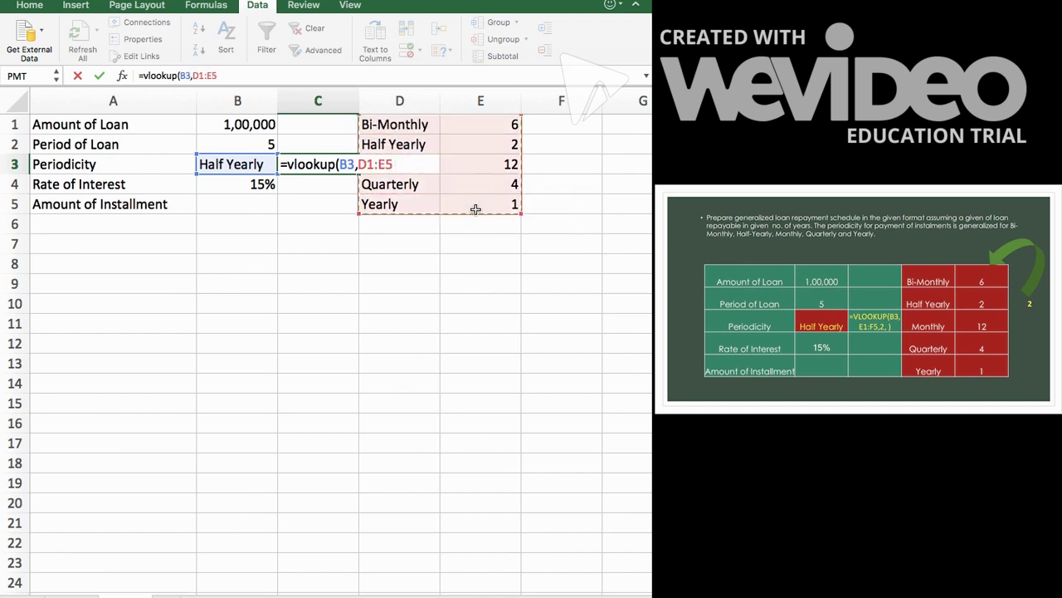
pyautogui.write(',')
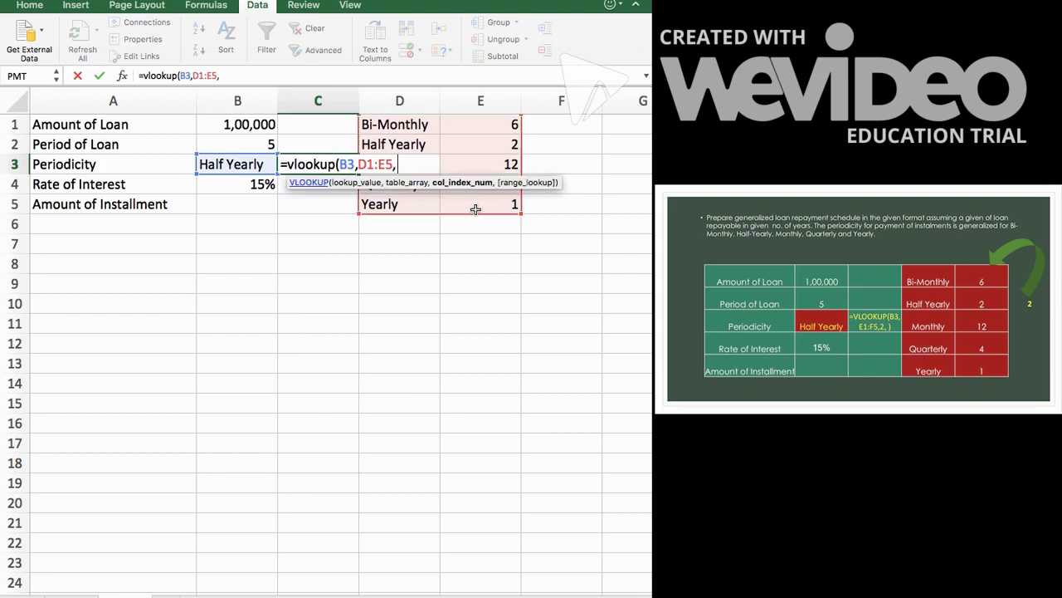
pyautogui.write('2)')
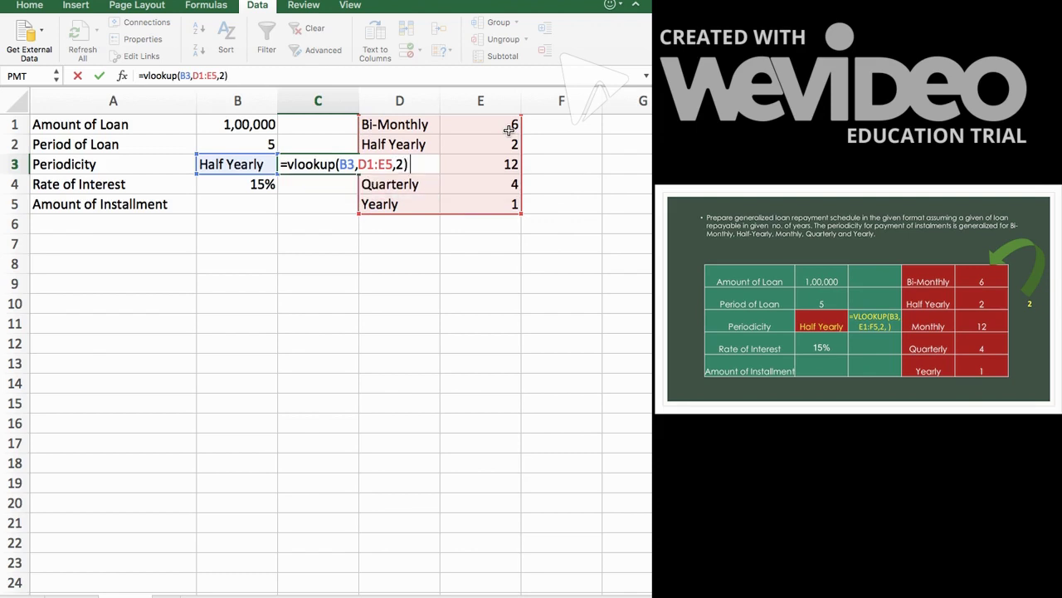
pyautogui.press('Return')
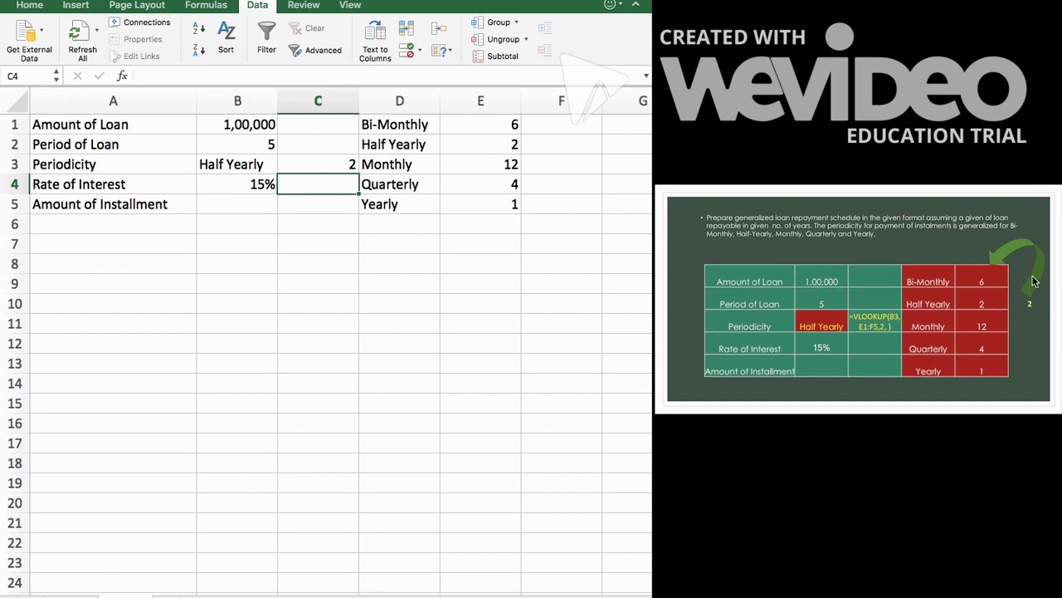
# Test the lookup in C3 by choosing each periodicity in B3 in turn, ending with Yearly.
pyautogui.click(336, 161)
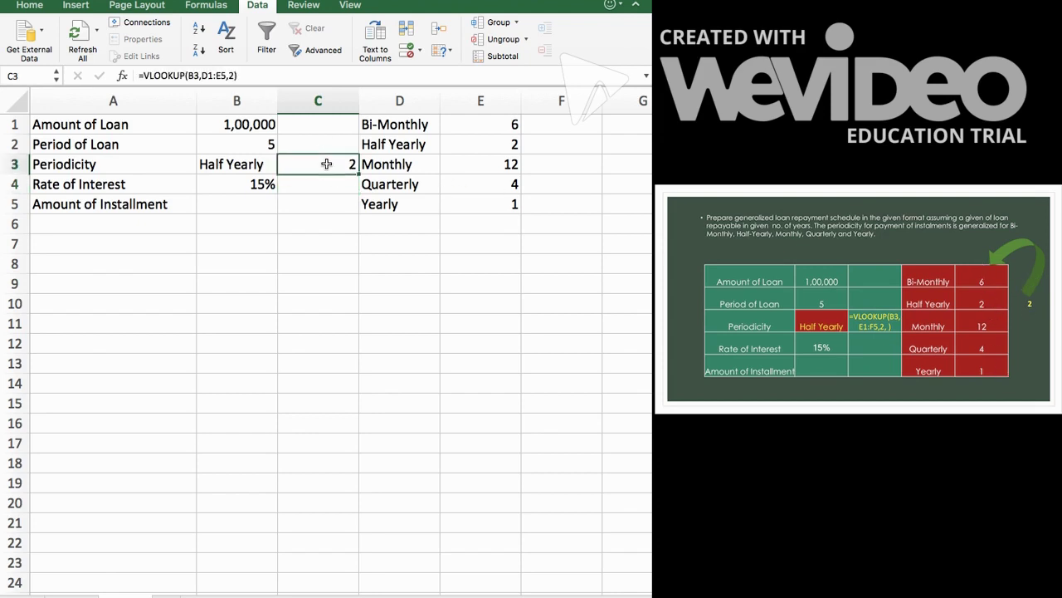
pyautogui.press('Left')
pyautogui.click(283, 166)
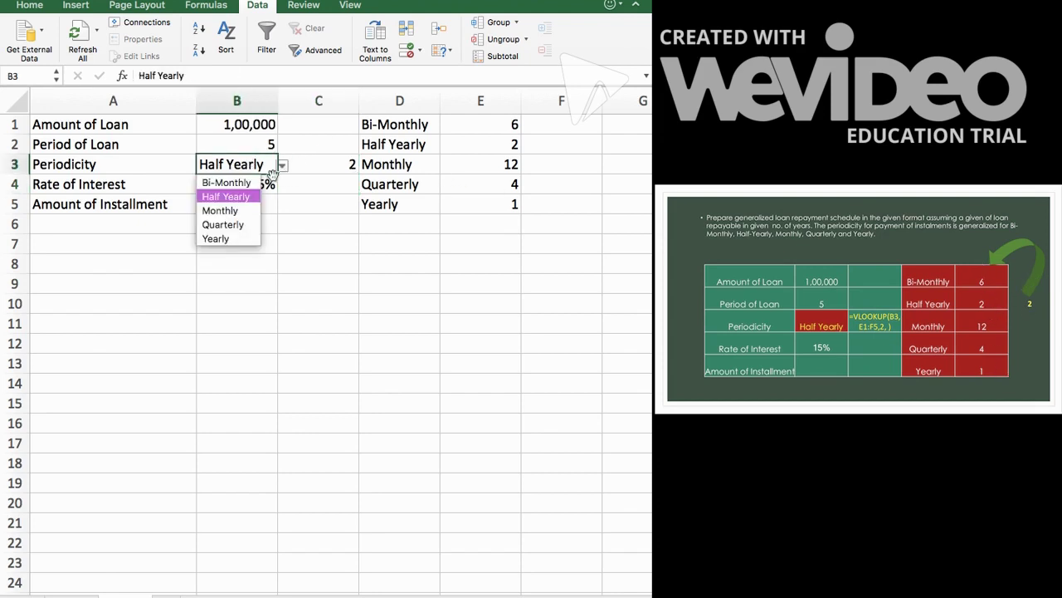
pyautogui.click(244, 180)
pyautogui.click(282, 166)
pyautogui.click(249, 196)
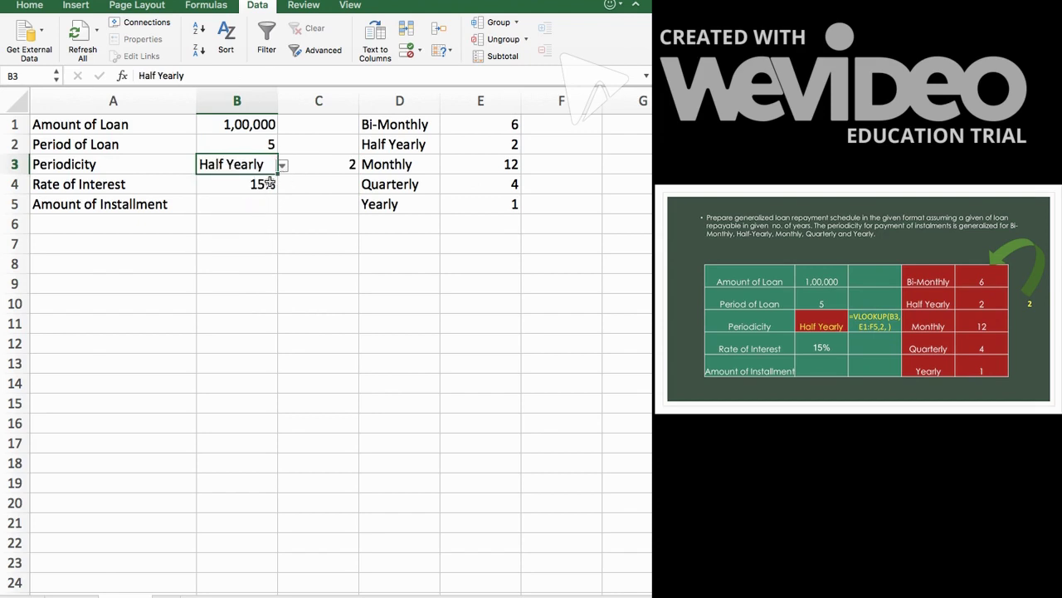
pyautogui.click(282, 168)
pyautogui.click(257, 210)
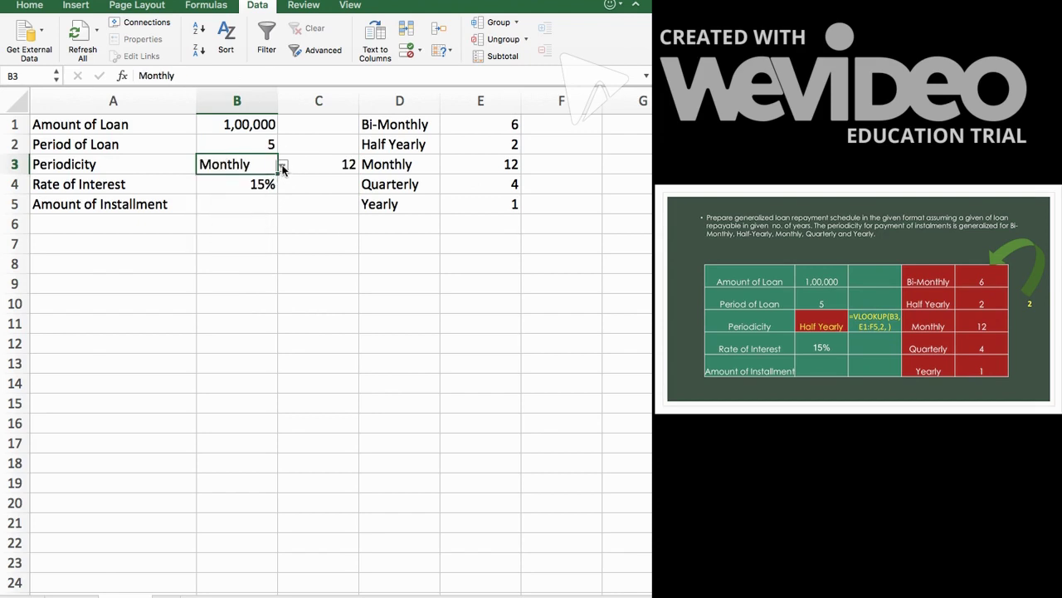
pyautogui.click(282, 166)
pyautogui.click(253, 225)
pyautogui.click(282, 166)
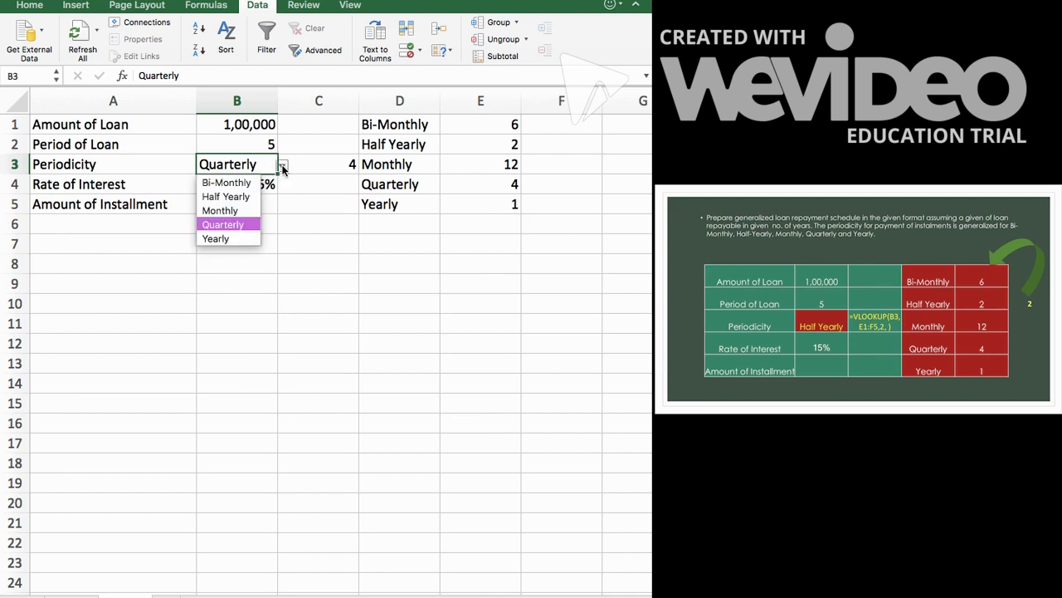
pyautogui.click(240, 237)
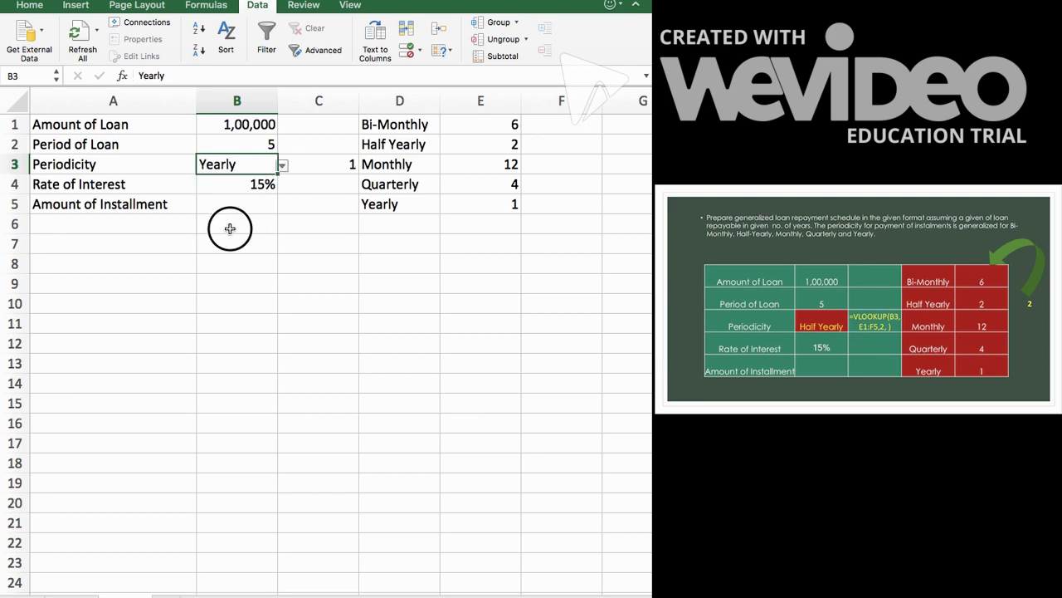
pyautogui.click(240, 230)
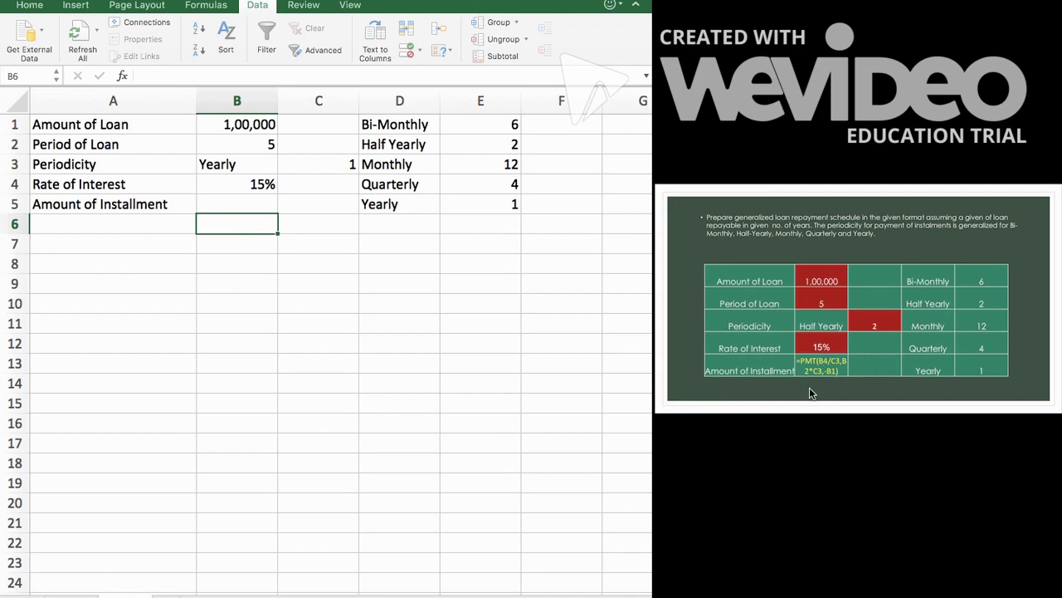
# Enter =pmt(B4/C3,B2*C3,B1) in B5 to calculate the amount of installment.
pyautogui.click(227, 204)
pyautogui.write('=pmt(')
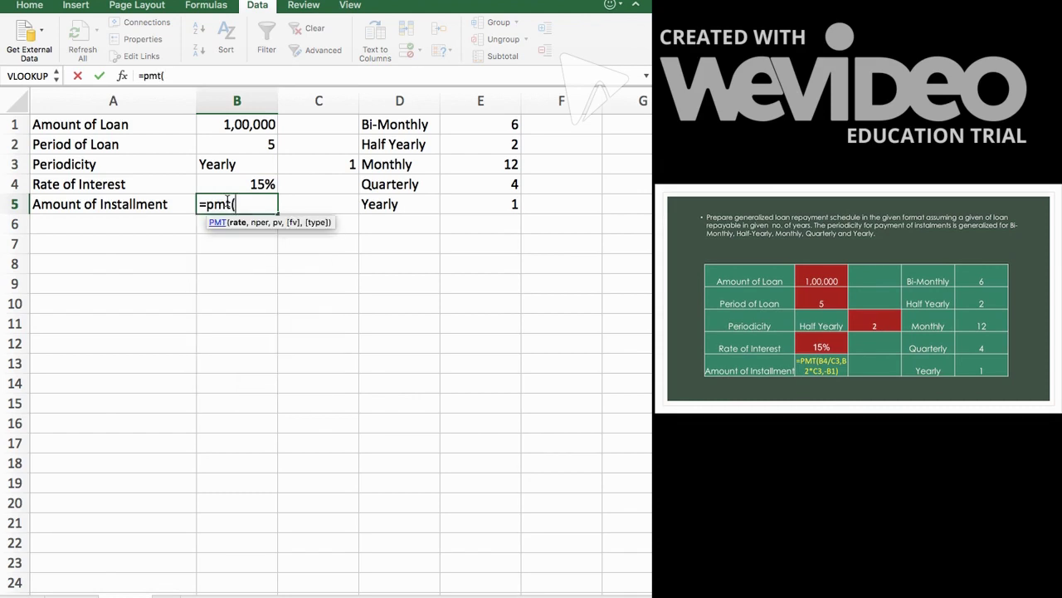
pyautogui.click(228, 184)
pyautogui.write('/')
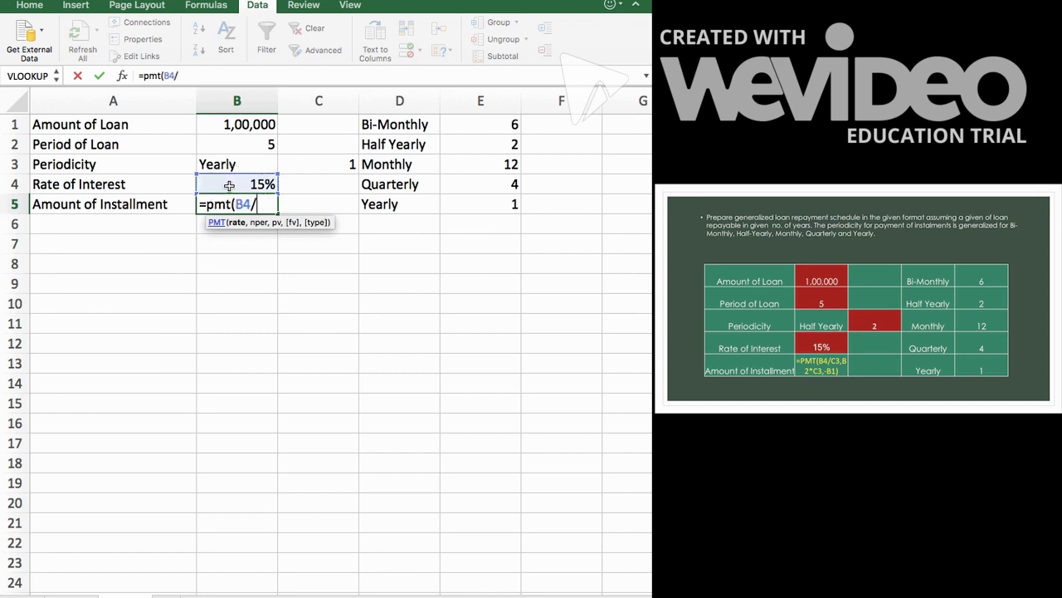
pyautogui.click(319, 164)
pyautogui.write(',')
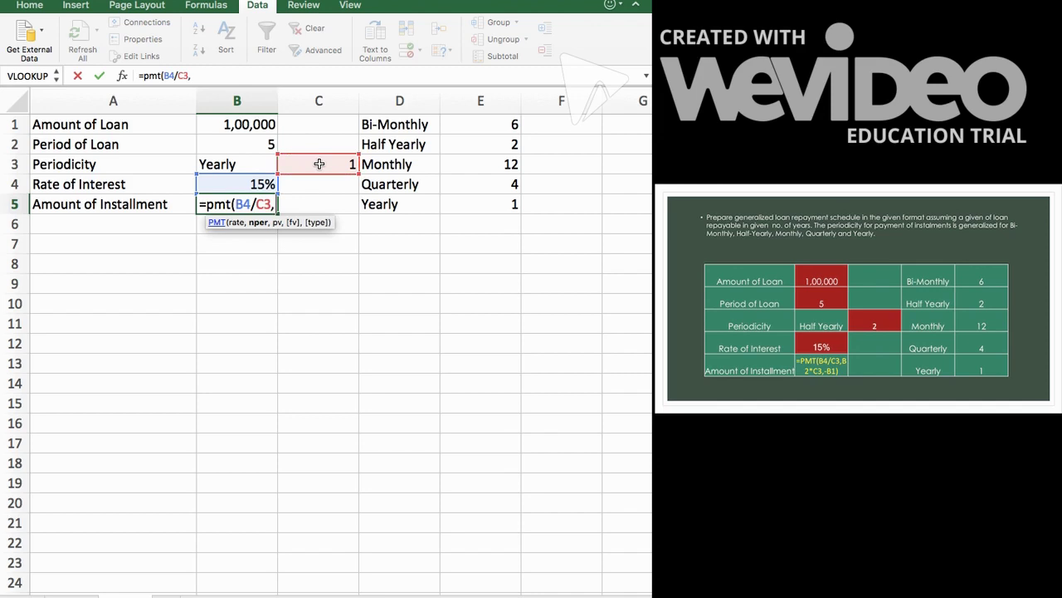
pyautogui.click(242, 144)
pyautogui.write('*')
pyautogui.click(304, 163)
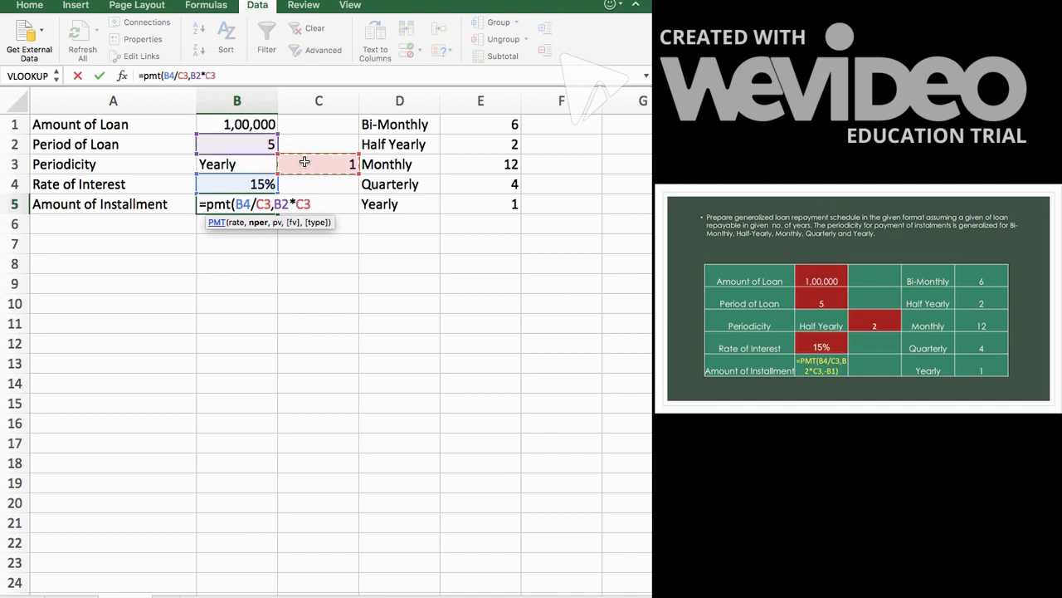
pyautogui.write(',')
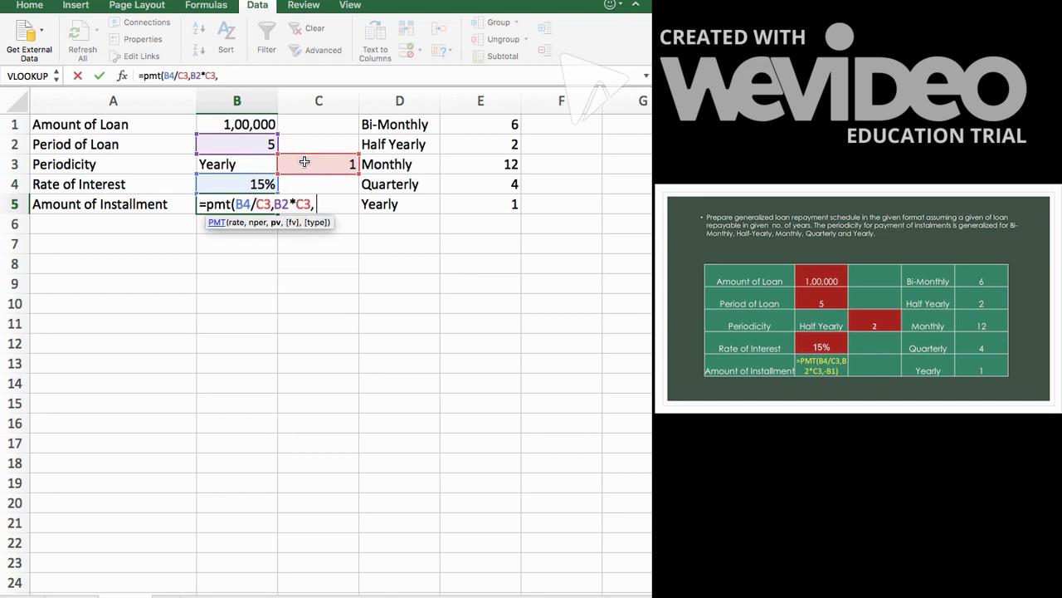
pyautogui.click(246, 124)
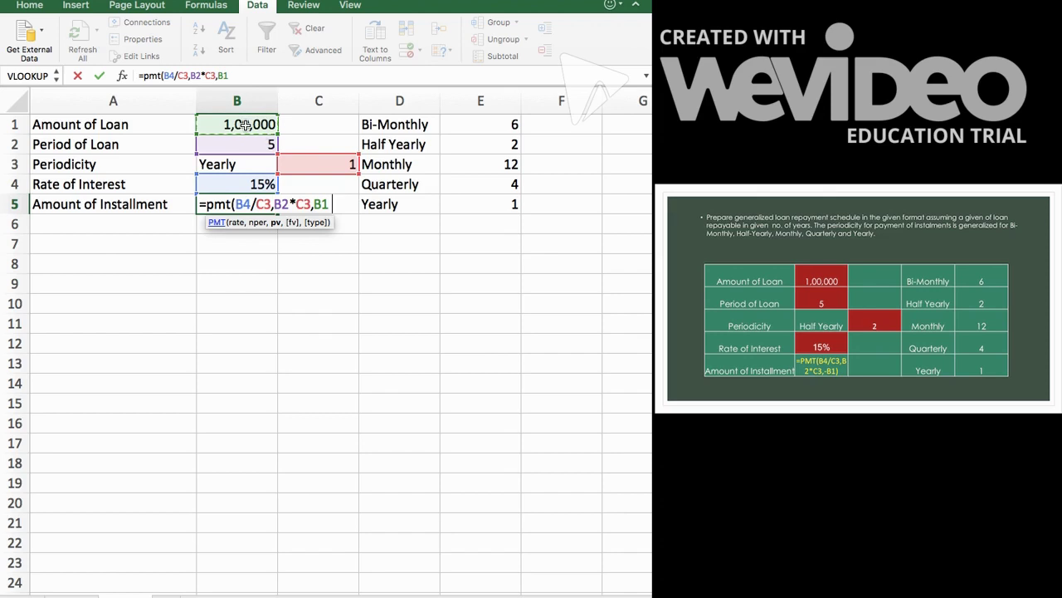
pyautogui.write(')')
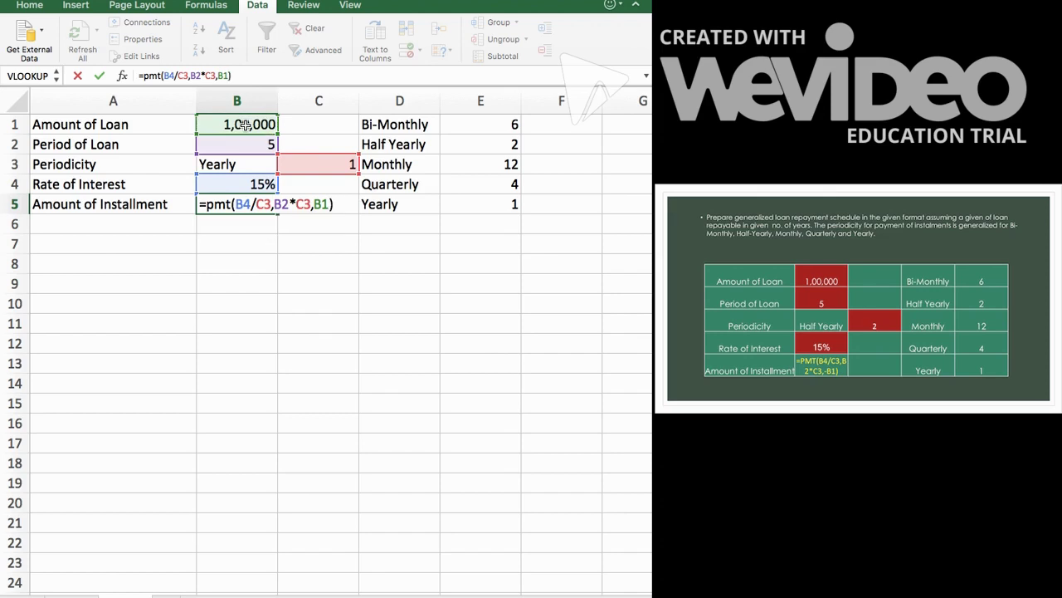
pyautogui.press('Return')
# Edit the PMT formula in B5 so its present value argument is negative, giving =PMT(B4/C3,B2*C3,-B1).
pyautogui.click(241, 203)
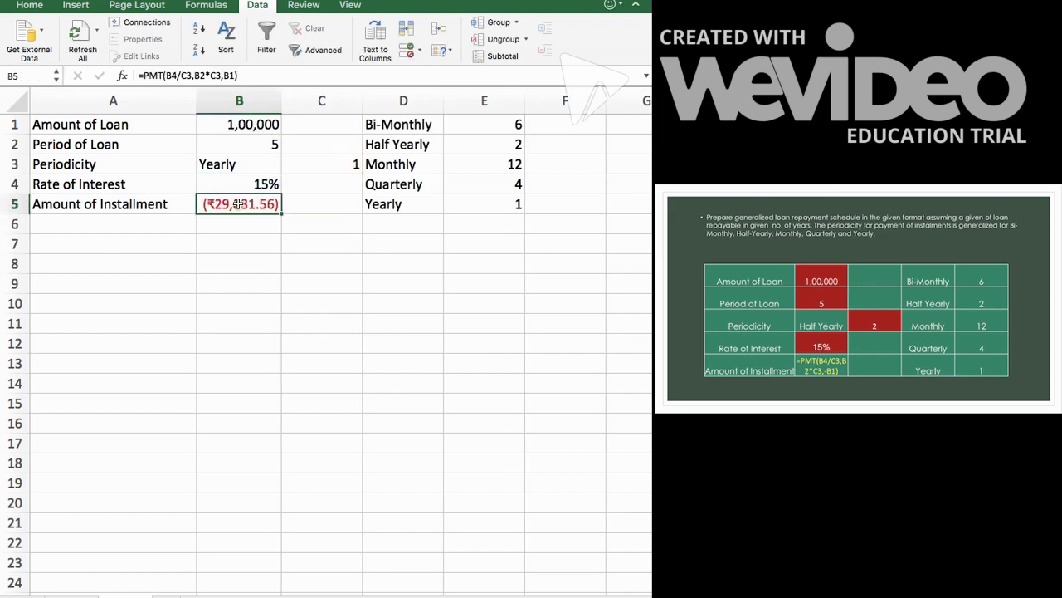
pyautogui.click(235, 75)
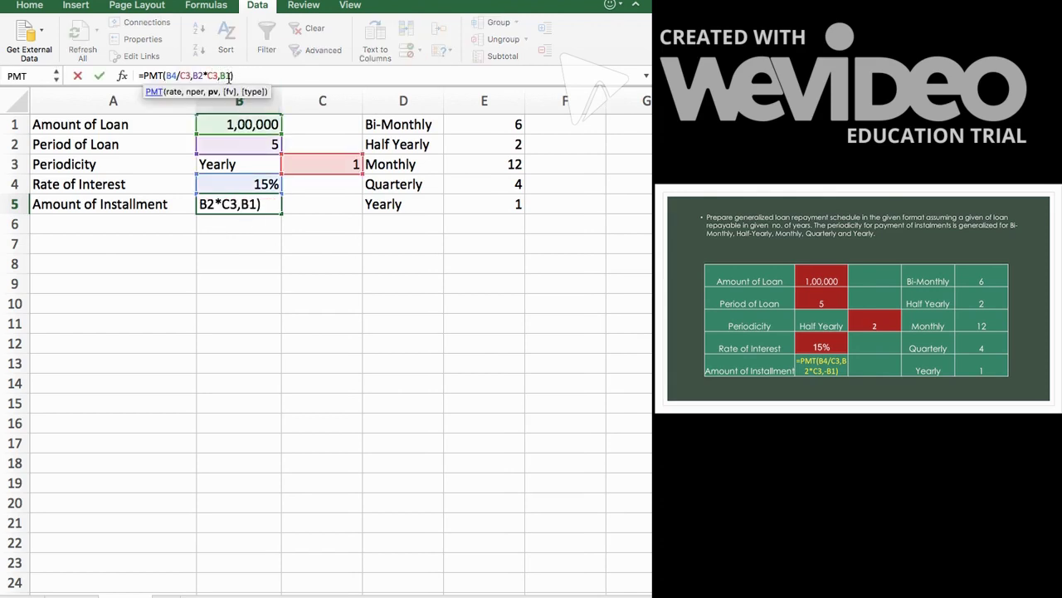
pyautogui.write('-')
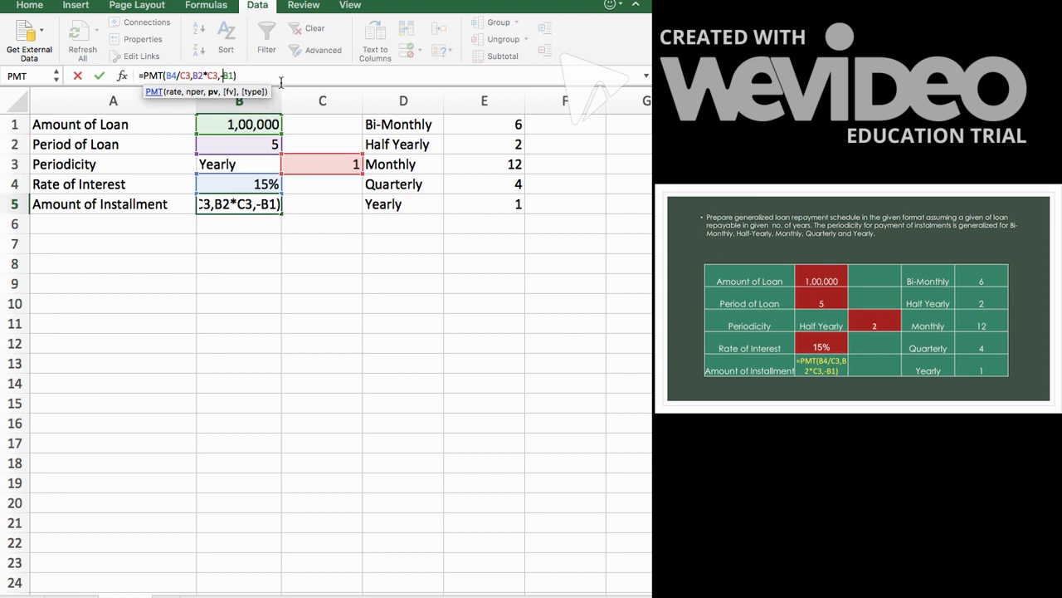
pyautogui.click(261, 75)
pyautogui.press('Return')
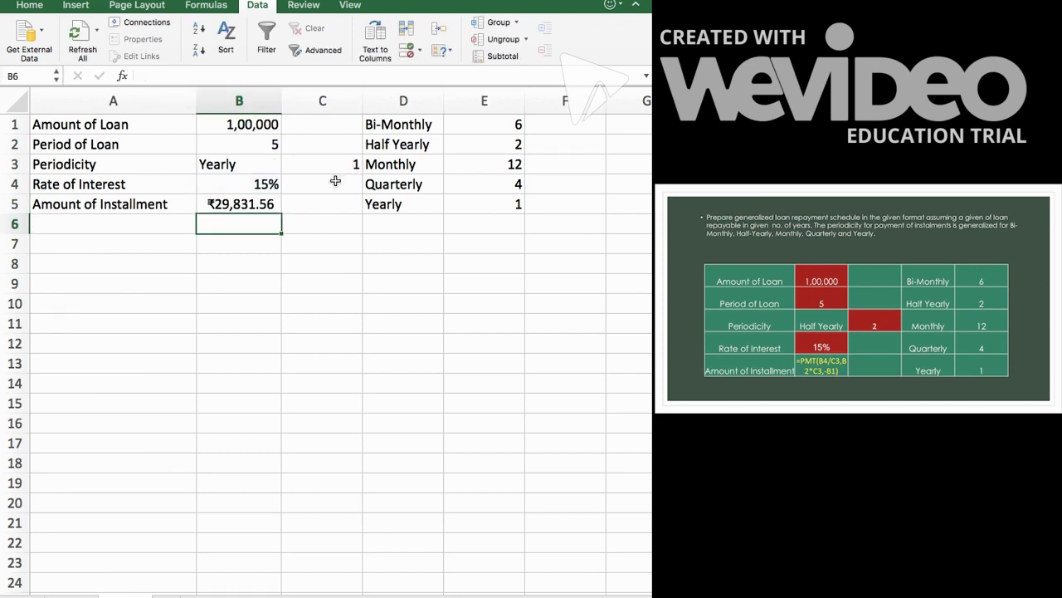
# Test the installment calculation by switching the periodicity in B3 to Monthly, then set it to Half Yearly.
pyautogui.click(260, 163)
pyautogui.click(285, 165)
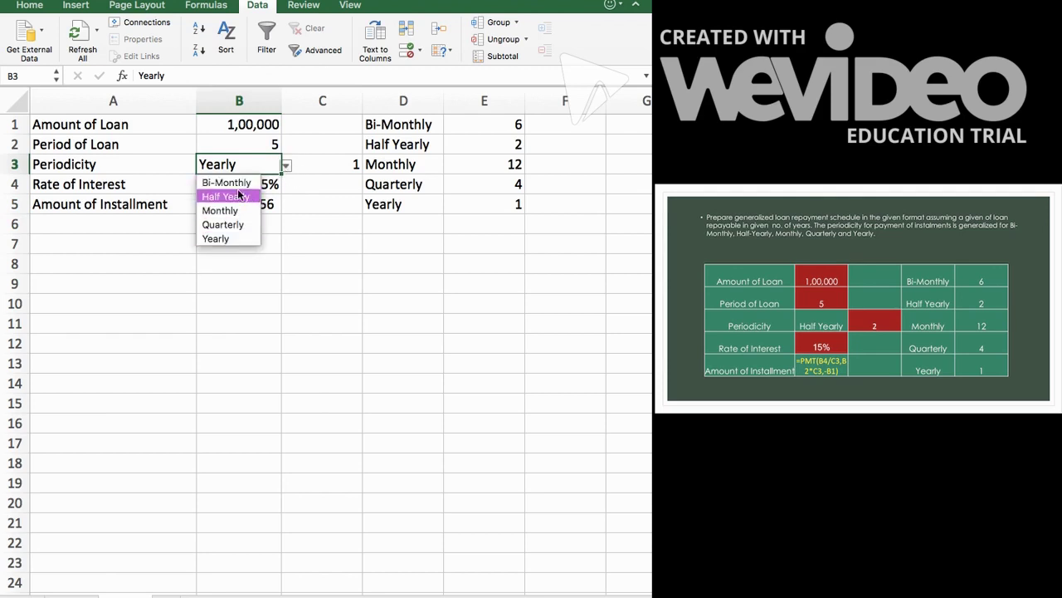
pyautogui.click(232, 213)
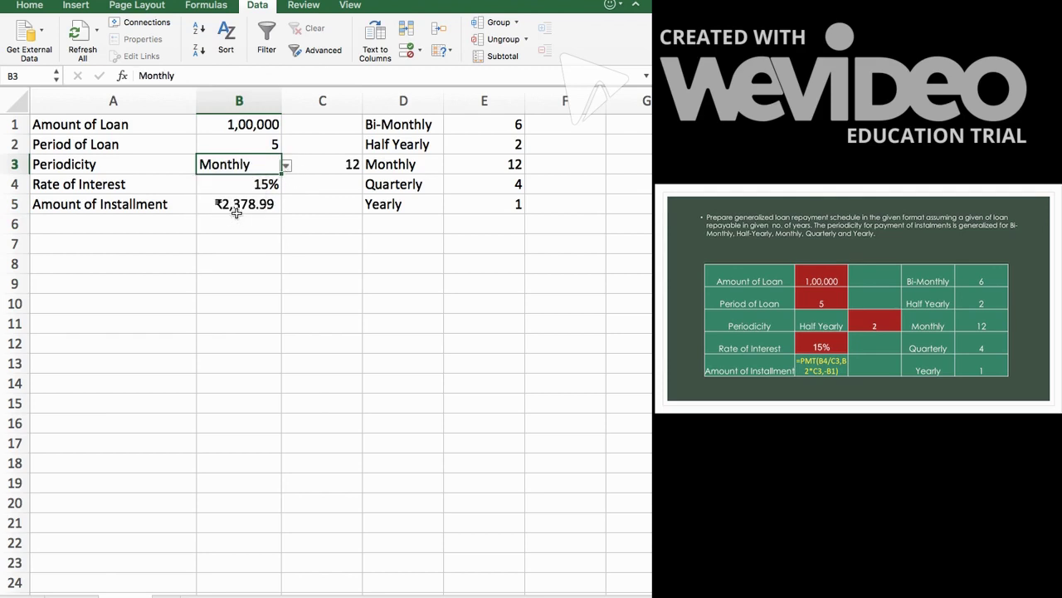
pyautogui.click(286, 166)
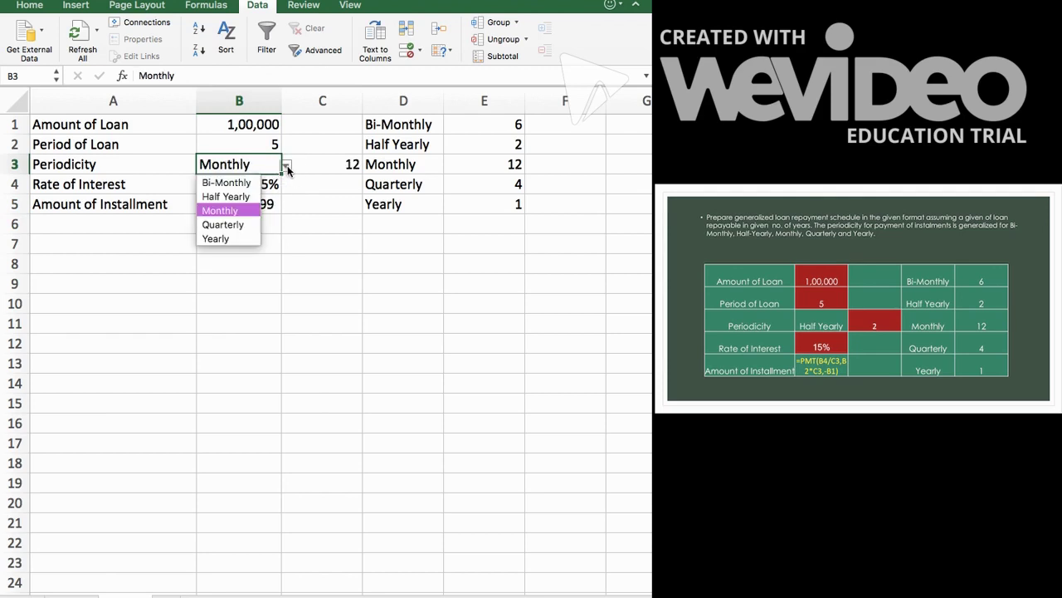
pyautogui.click(229, 196)
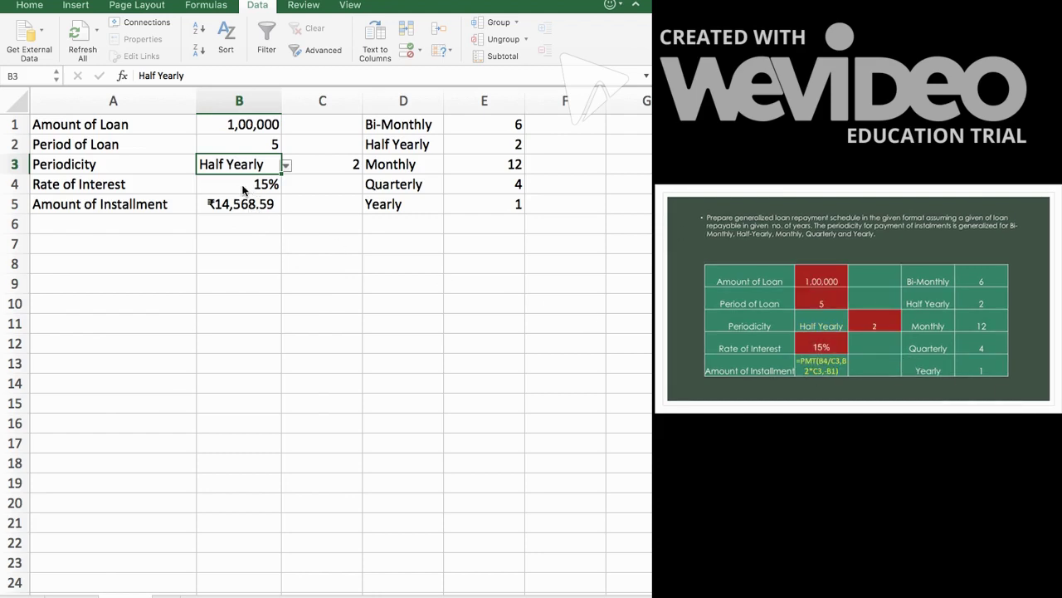
pyautogui.click(241, 213)
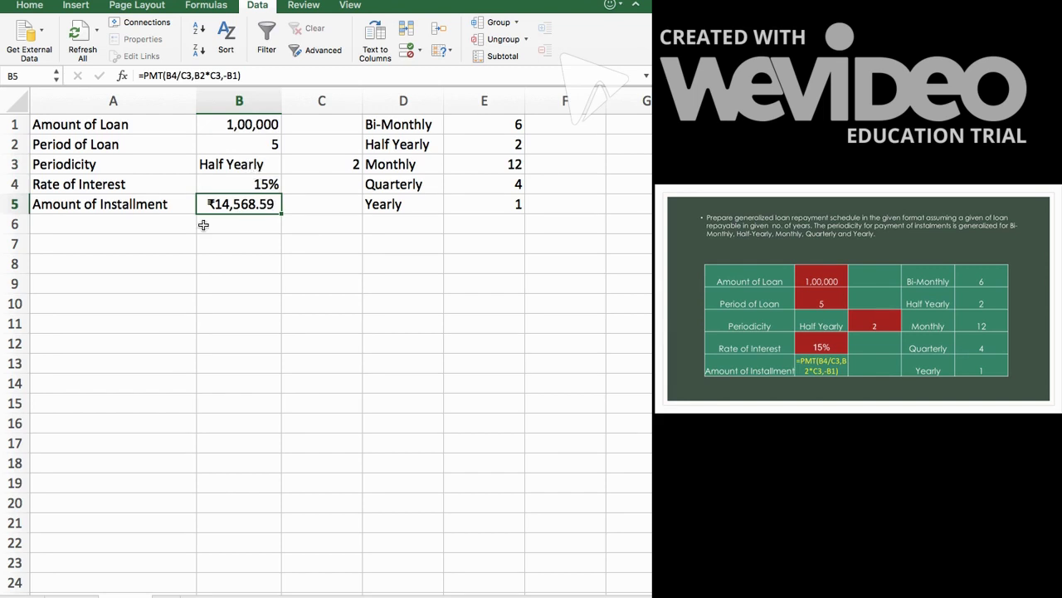
# Enter the repayment schedule headings Sr.no, OB, Interest, Installment and Cb in A7:E7.
pyautogui.click(104, 223)
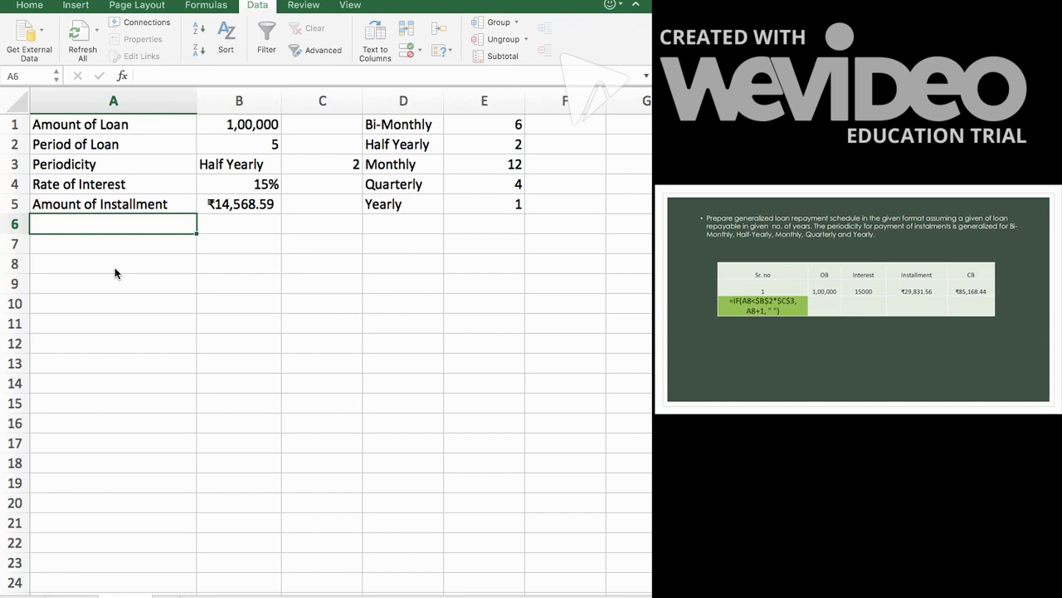
pyautogui.doubleClick(77, 241)
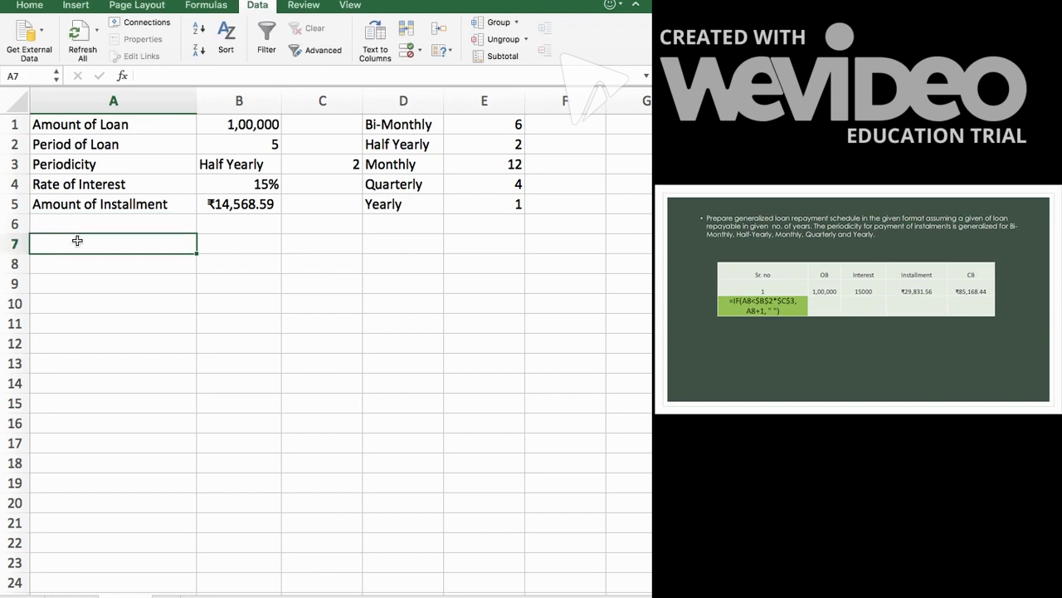
pyautogui.write('Sr.no')
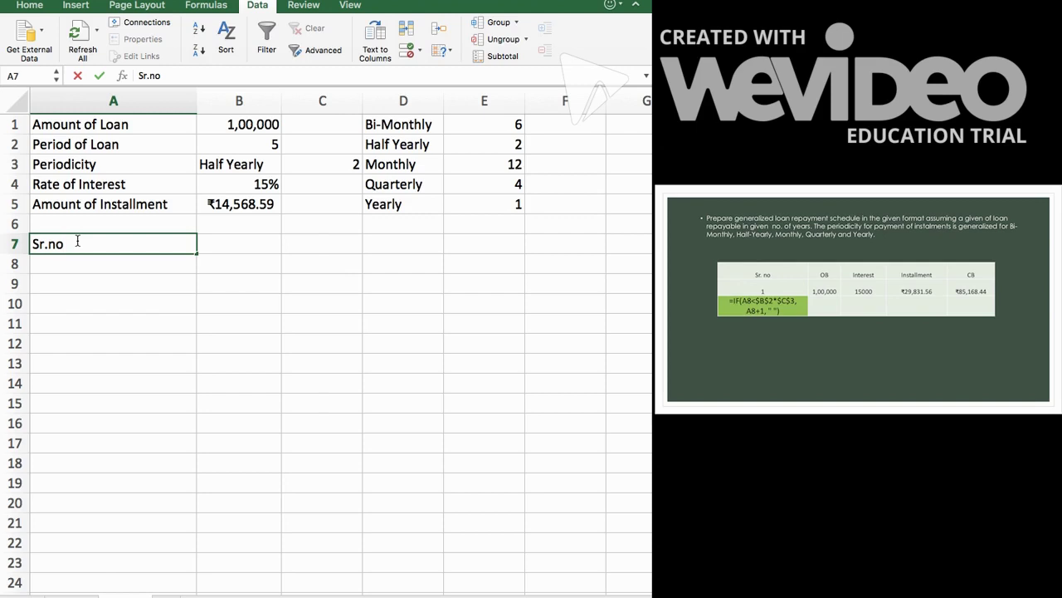
pyautogui.press('Tab')
pyautogui.write('OB')
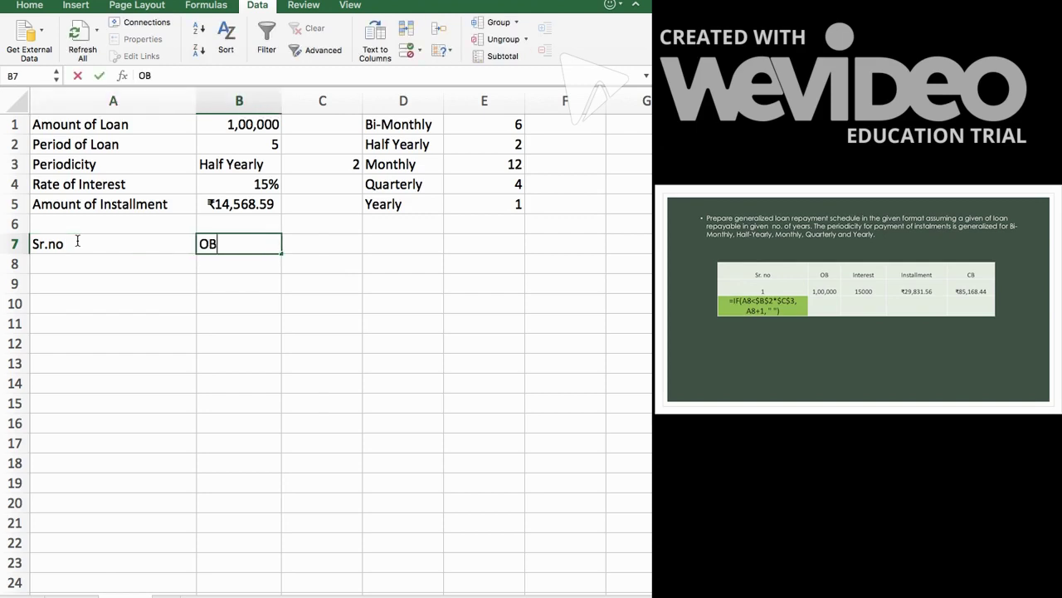
pyautogui.press('Tab')
pyautogui.write('Inter')
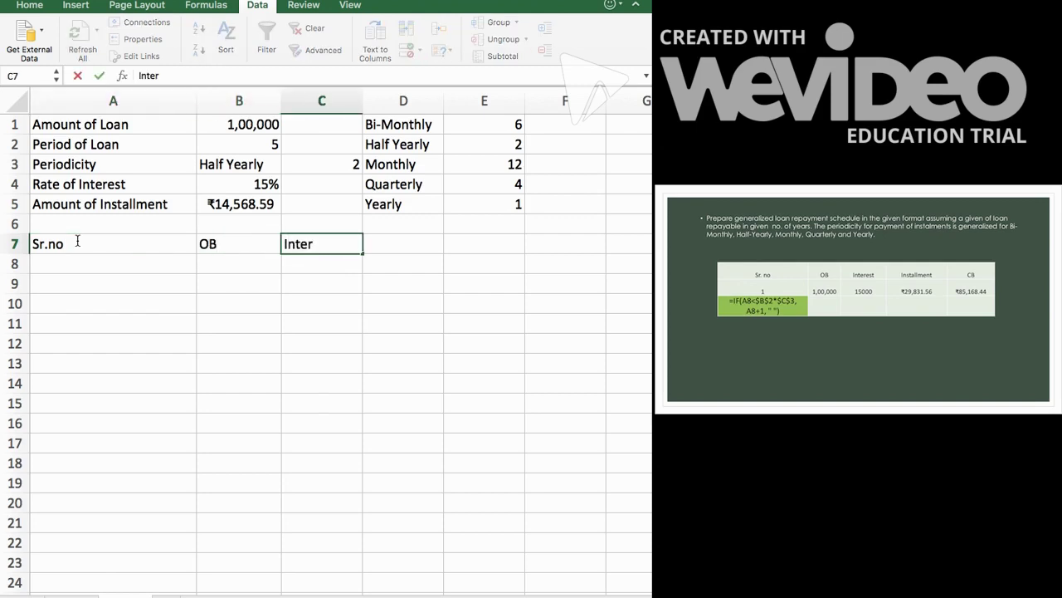
pyautogui.write('e')
pyautogui.press('Tab')
pyautogui.write('Installment')
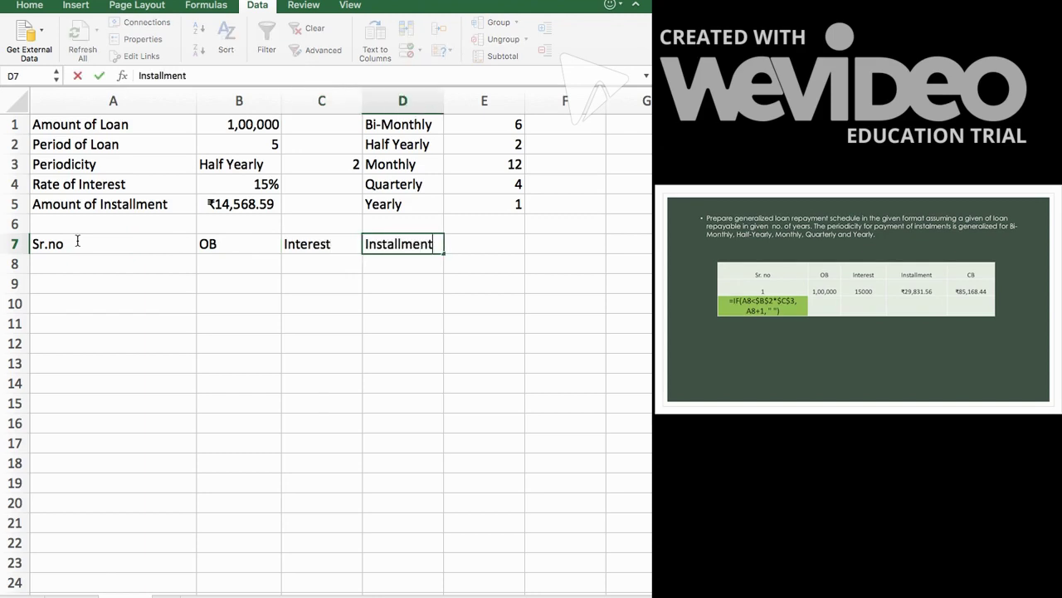
pyautogui.press('Tab')
pyautogui.write('Cb')
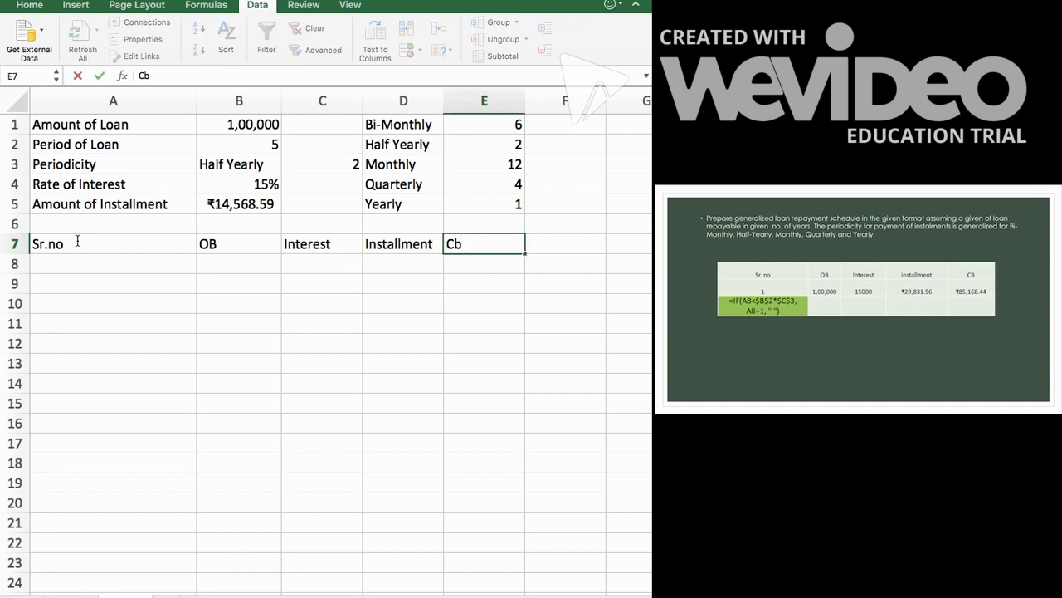
pyautogui.press('Return')
# Enter serial number 1 in A8 and link the opening balance in B8 to the loan amount with =B1.
pyautogui.write('1')
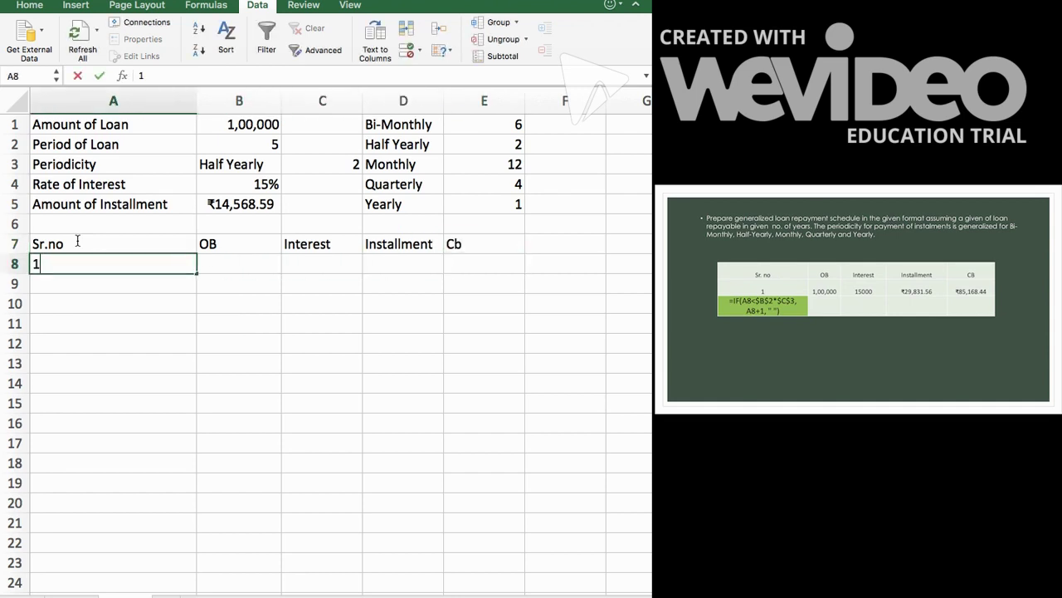
pyautogui.press('Tab')
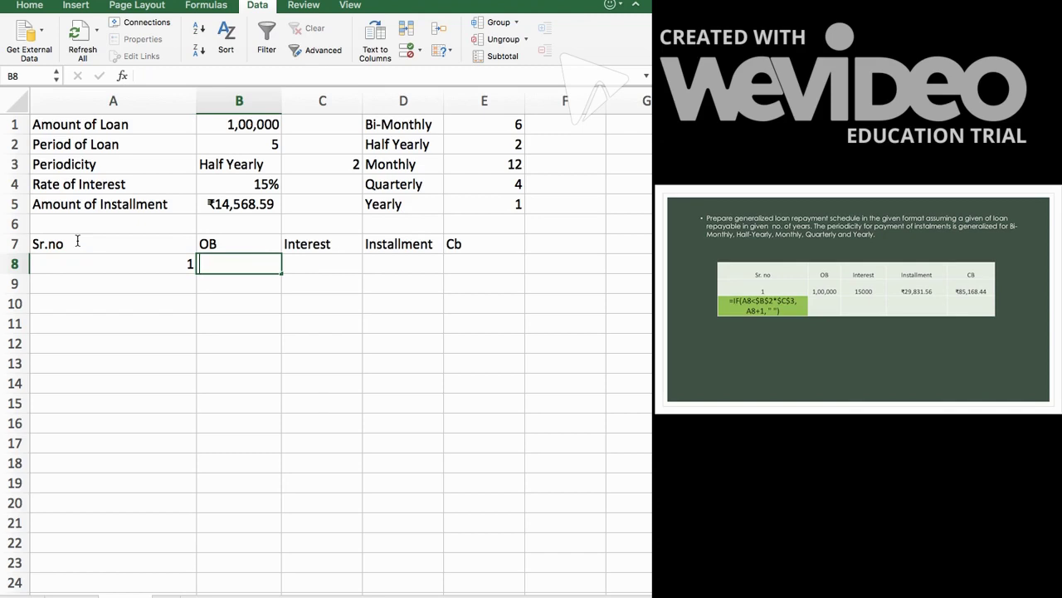
pyautogui.write('=')
pyautogui.click(241, 125)
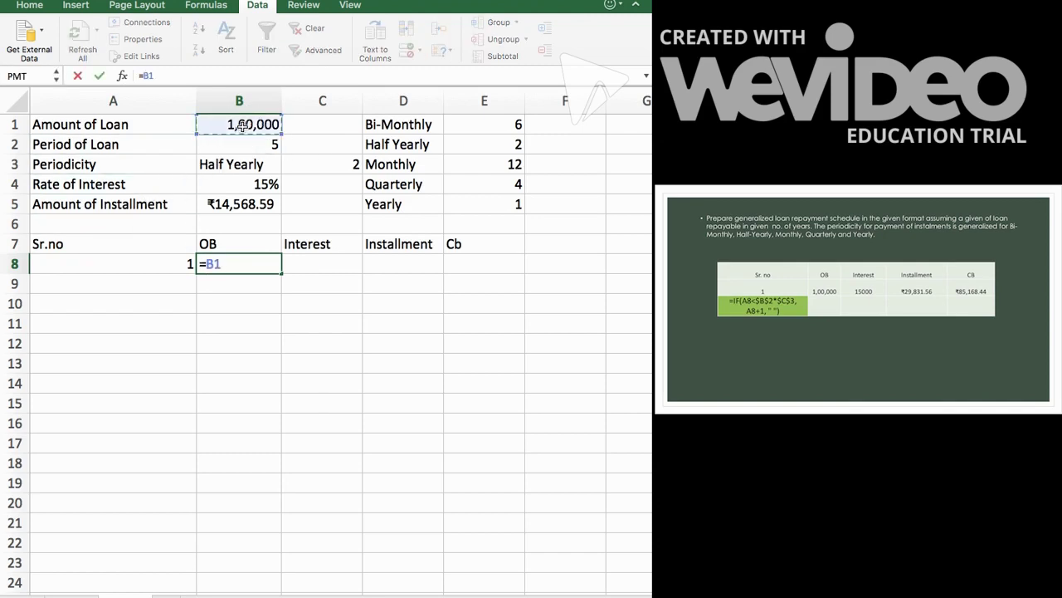
pyautogui.press('Return')
# Enter =B8*B4/C3 in C8 to calculate the interest for the first period.
pyautogui.press('Right')
pyautogui.press('Up')
pyautogui.write('=')
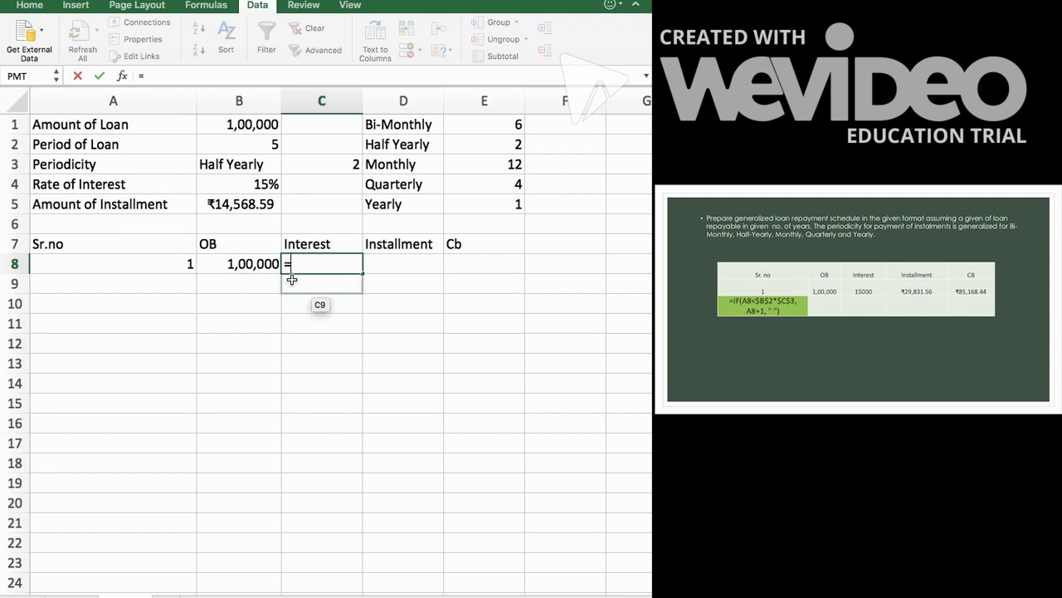
pyautogui.press('Escape')
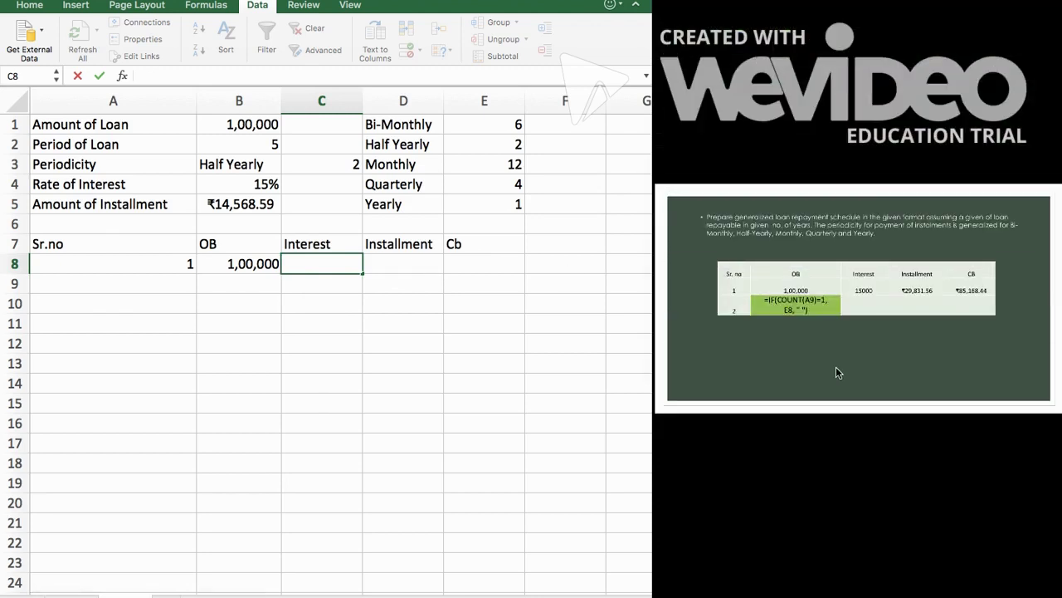
pyautogui.write('=')
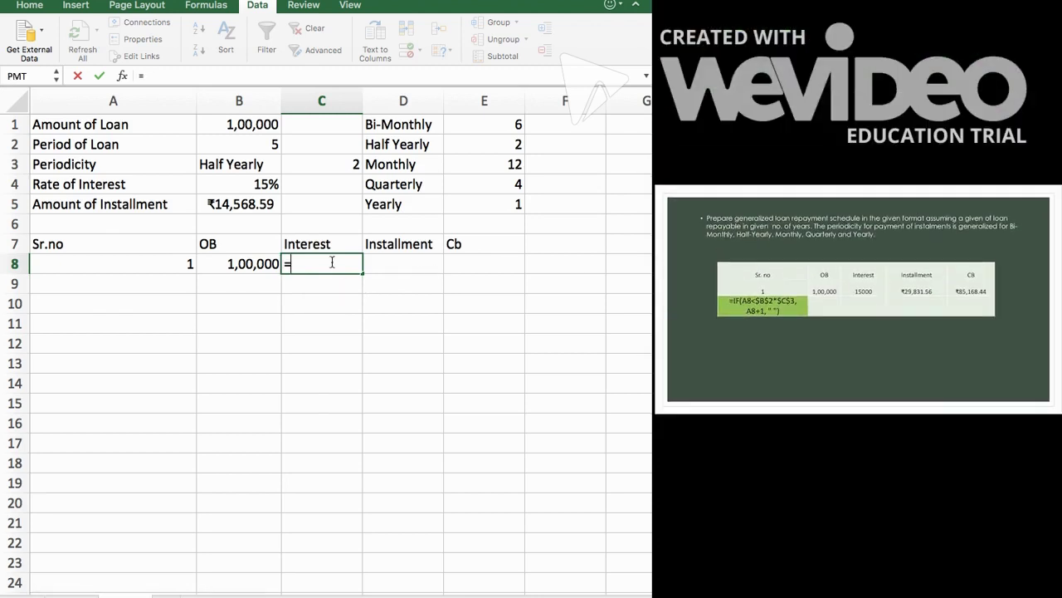
pyautogui.click(239, 264)
pyautogui.write('*')
pyautogui.click(255, 183)
pyautogui.write('/12')
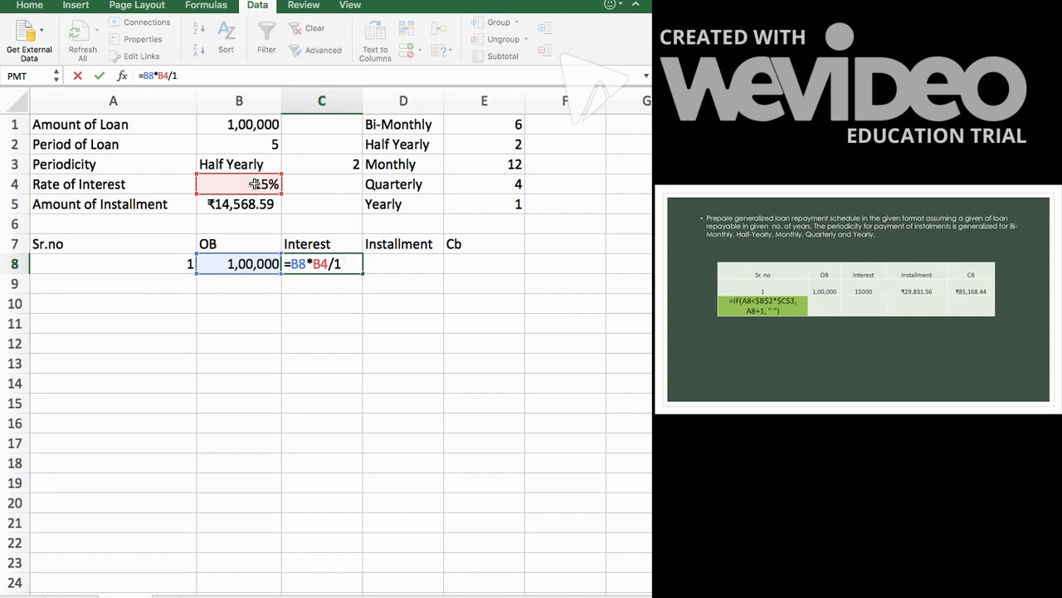
pyautogui.click(332, 164)
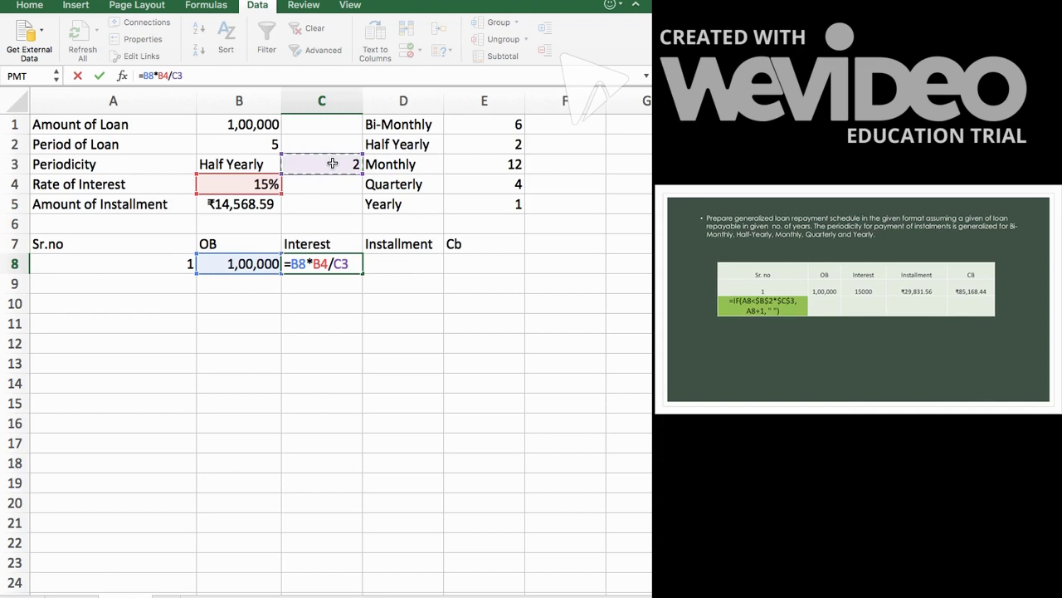
pyautogui.press('Return')
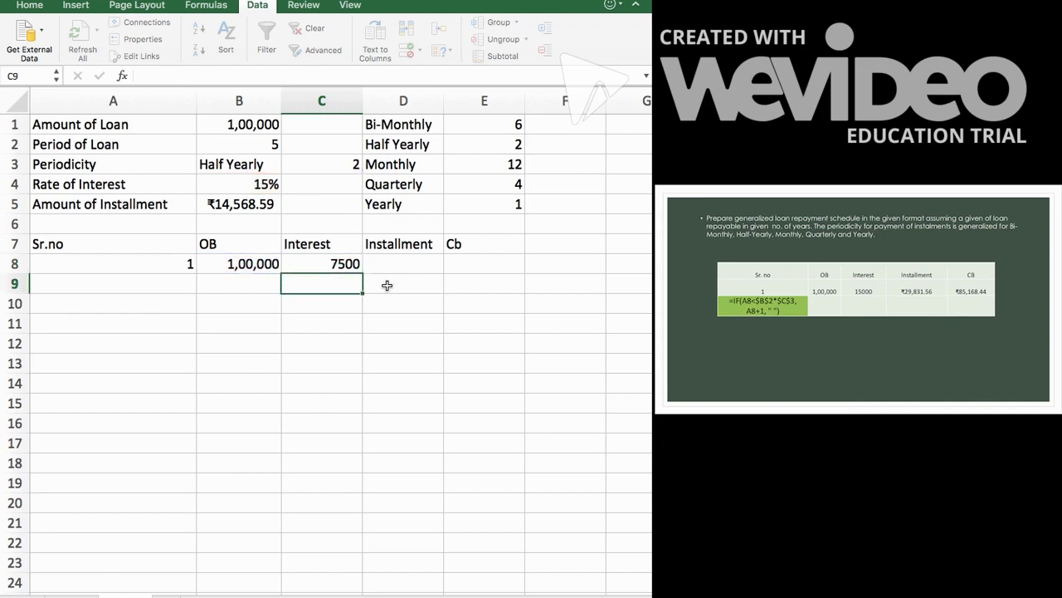
# Link the first period's installment in D8 to the calculated installment amount with =B5.
pyautogui.click(406, 262)
pyautogui.write('=')
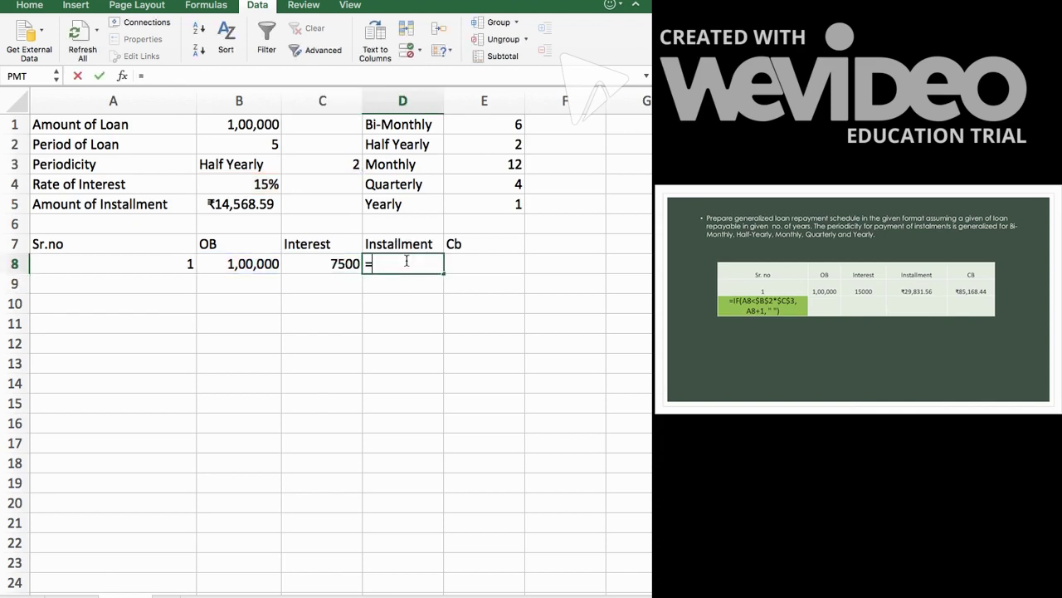
pyautogui.click(239, 206)
pyautogui.press('Return')
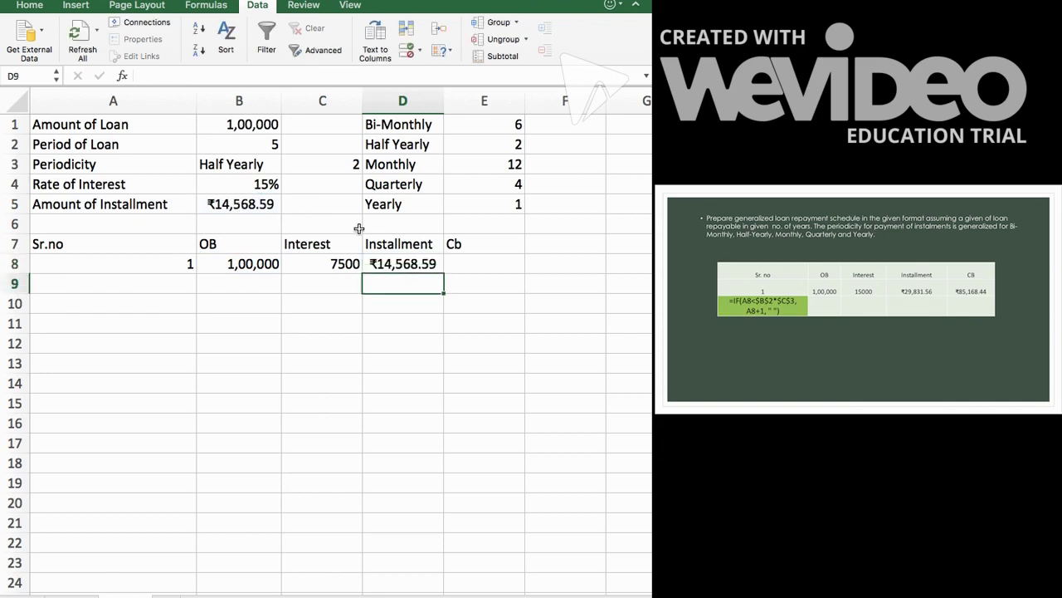
# Enter =B8+C8-D8 in E8 to calculate the first period's closing balance.
pyautogui.click(498, 261)
pyautogui.write('=')
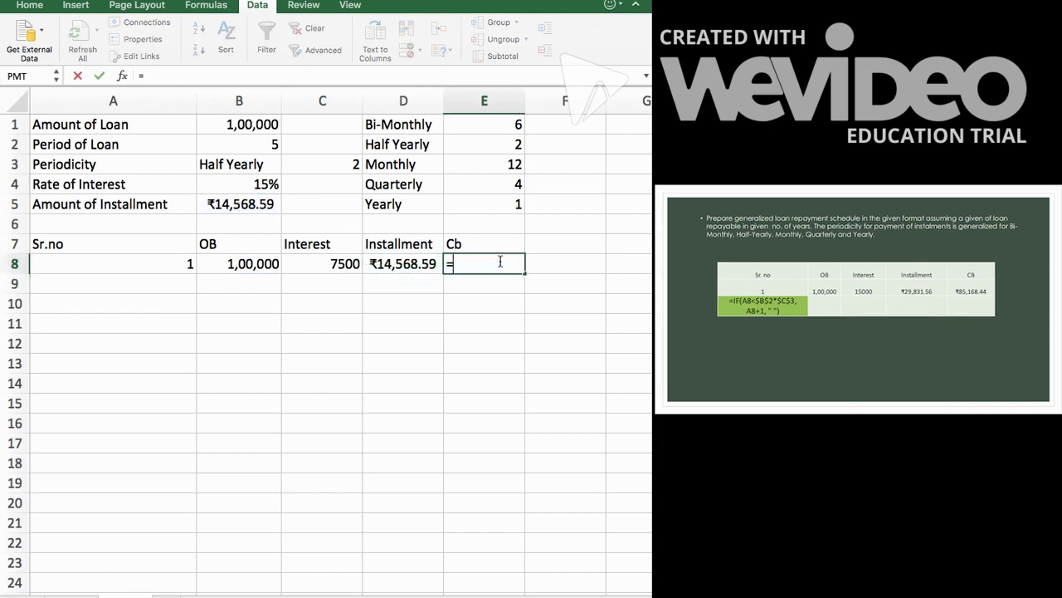
pyautogui.click(252, 263)
pyautogui.write('+')
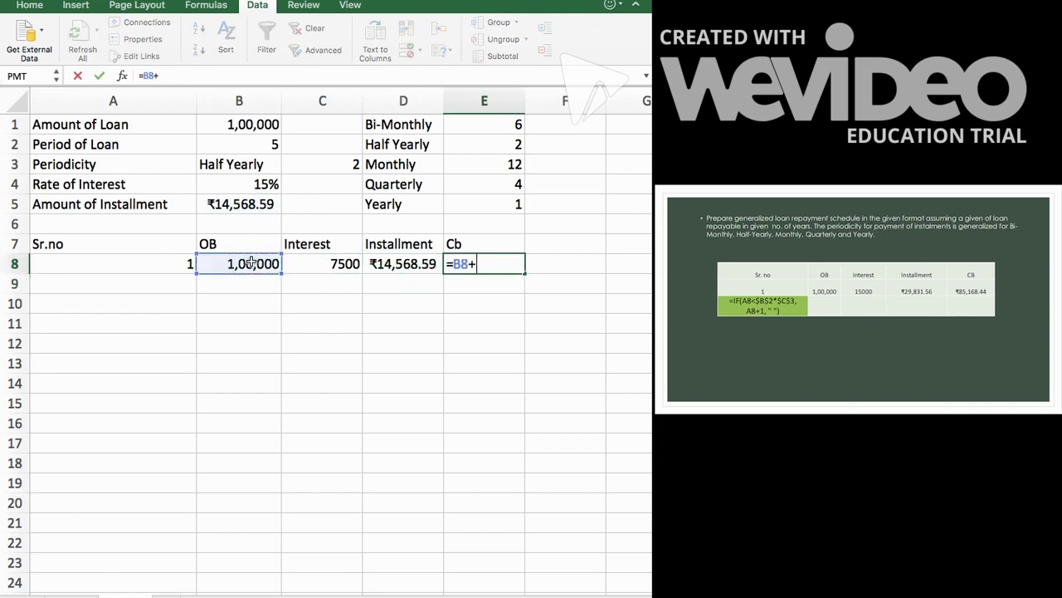
pyautogui.click(315, 265)
pyautogui.write('-')
pyautogui.click(405, 263)
pyautogui.press('Return')
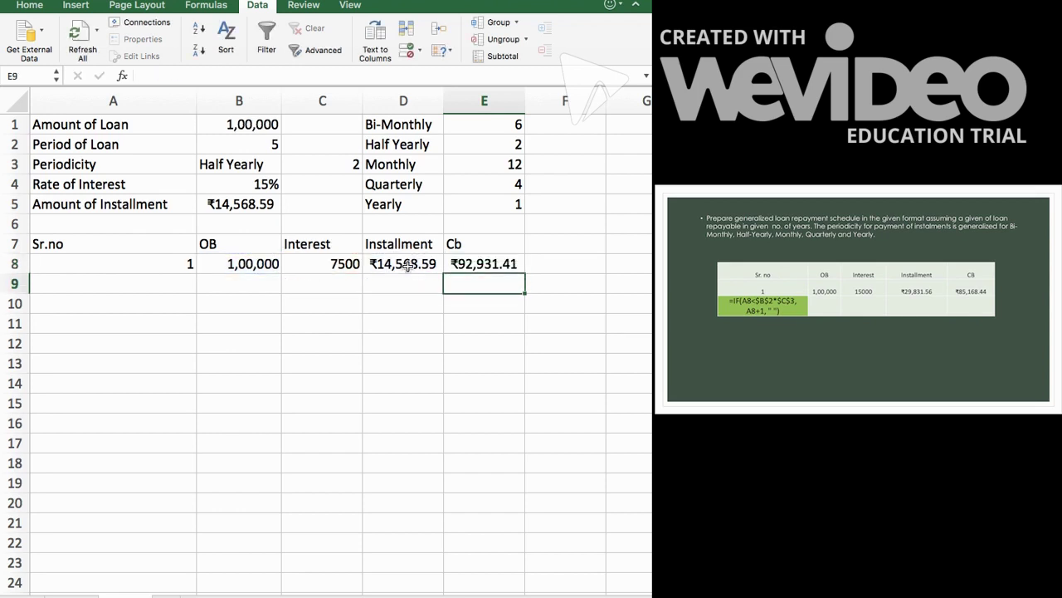
# Enter serial numbers 2 and 3 in A9:A10 and extend the series from A8 down to A20.
pyautogui.click(159, 283)
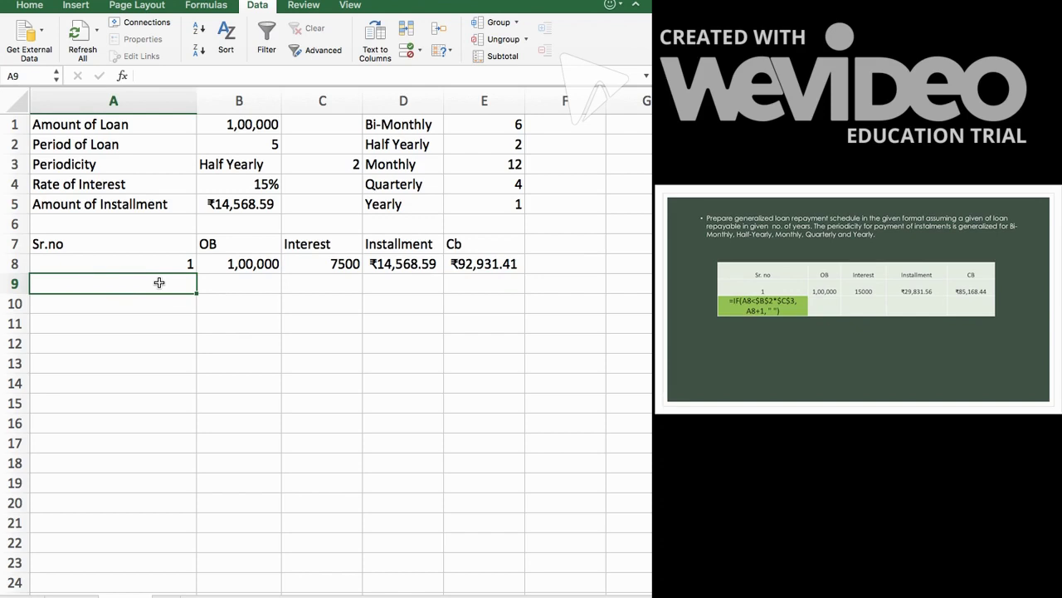
pyautogui.write('=')
pyautogui.press('BackSpace')
pyautogui.write('2')
pyautogui.press('Return')
pyautogui.write('3')
pyautogui.press('Return')
pyautogui.moveTo(155, 264); pyautogui.dragTo(195, 453)
pyautogui.click(200, 459)
pyautogui.click(198, 458)
pyautogui.moveTo(196, 453); pyautogui.dragTo(197, 513)
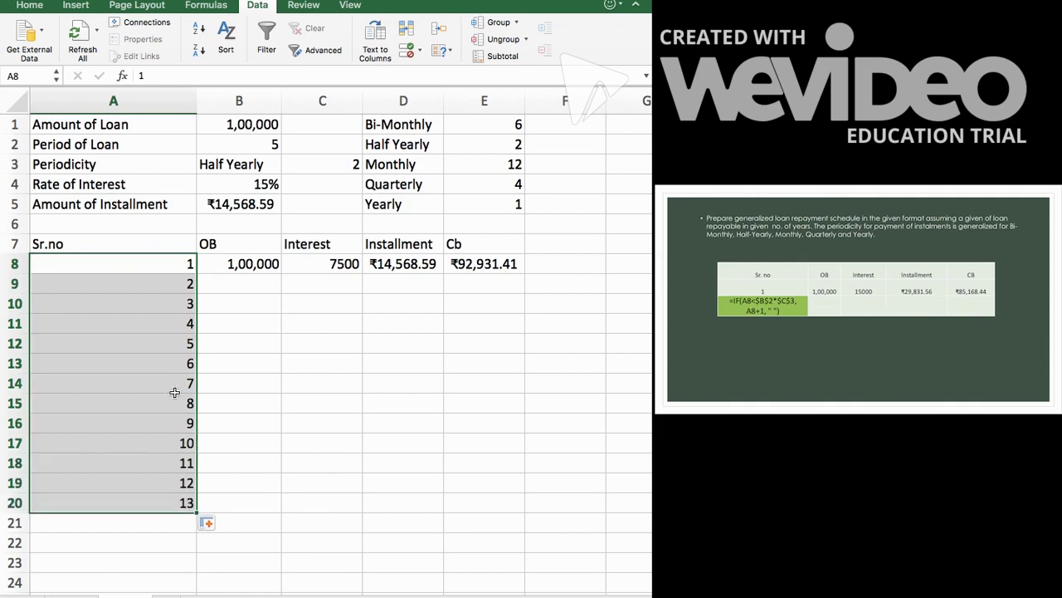
# Clear the manually entered serial numbers from A9:A20.
pyautogui.press('Down')
pyautogui.moveTo(136, 279); pyautogui.dragTo(157, 503)
pyautogui.press('Delete')
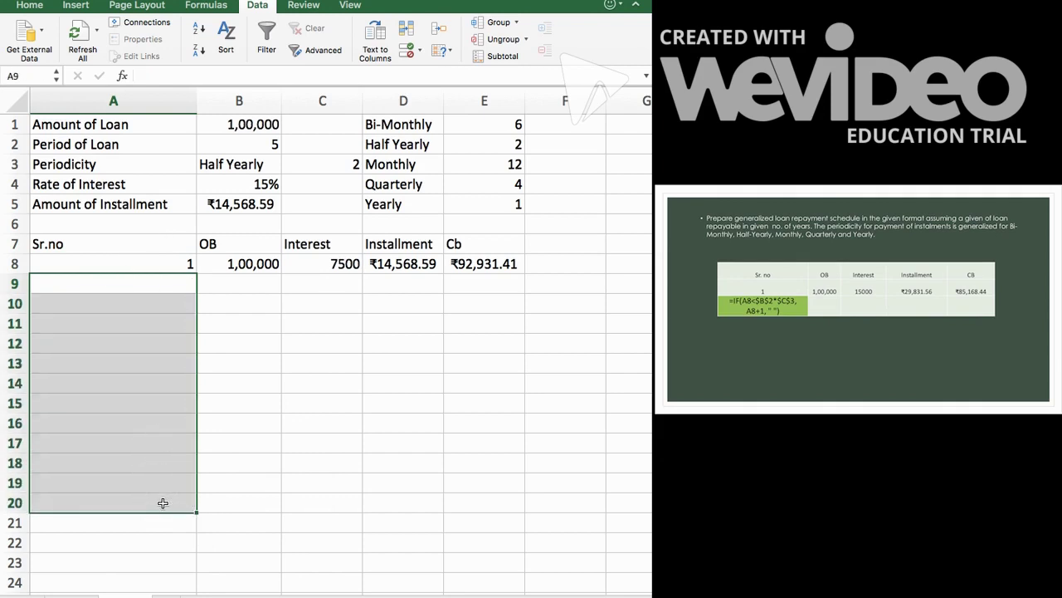
# Enter =IF(A8<B2*C3,A8+1," ") in A9 for the serial number and fill it down to A20.
pyautogui.click(175, 283)
pyautogui.write('=')
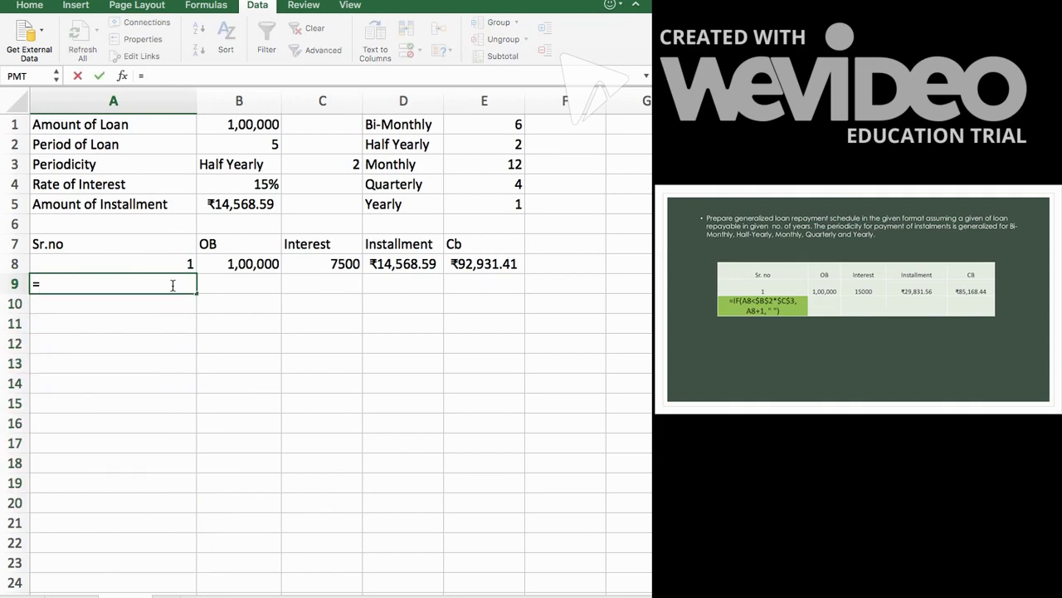
pyautogui.write('if')
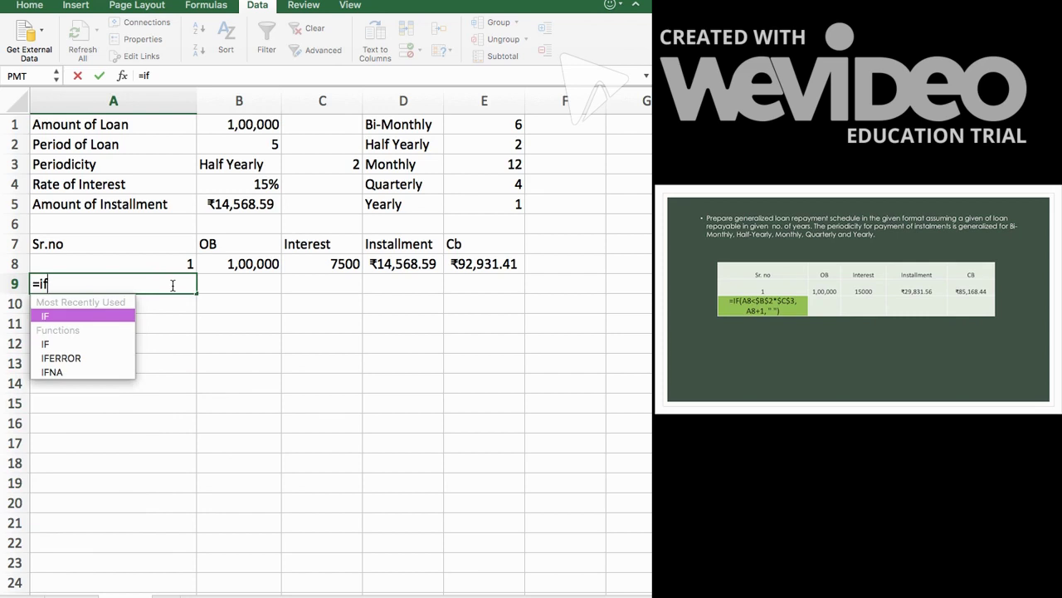
pyautogui.write('(')
pyautogui.click(161, 263)
pyautogui.write('<')
pyautogui.click(239, 144)
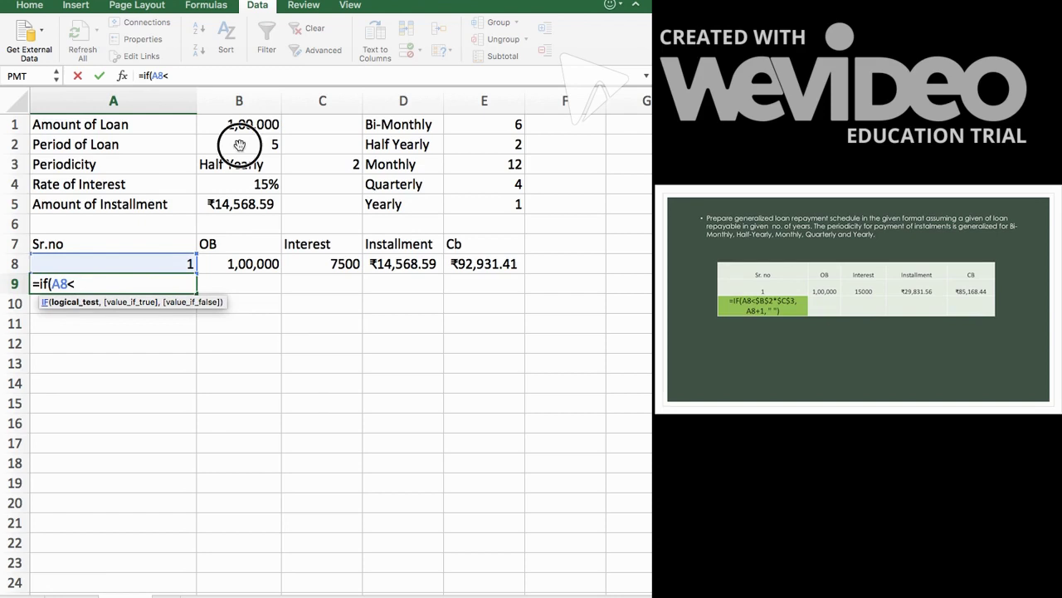
pyautogui.write('*')
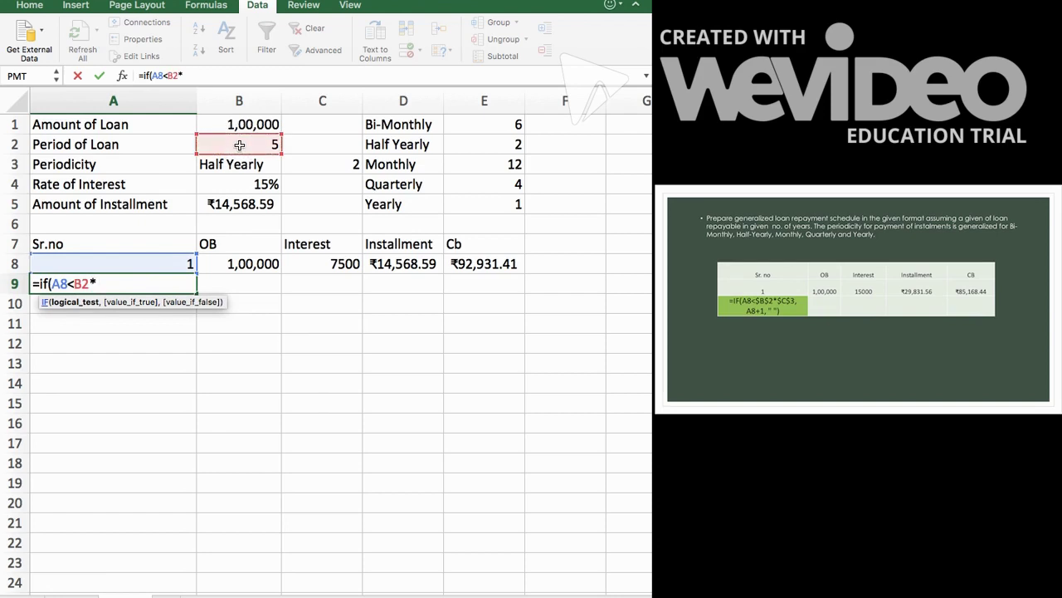
pyautogui.click(313, 169)
pyautogui.write(',')
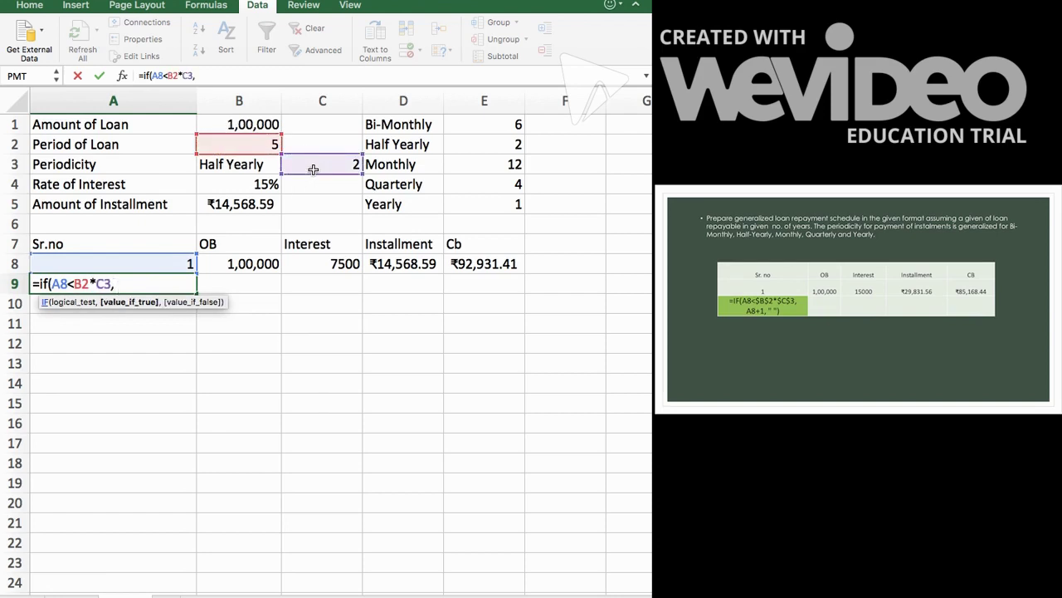
pyautogui.click(178, 263)
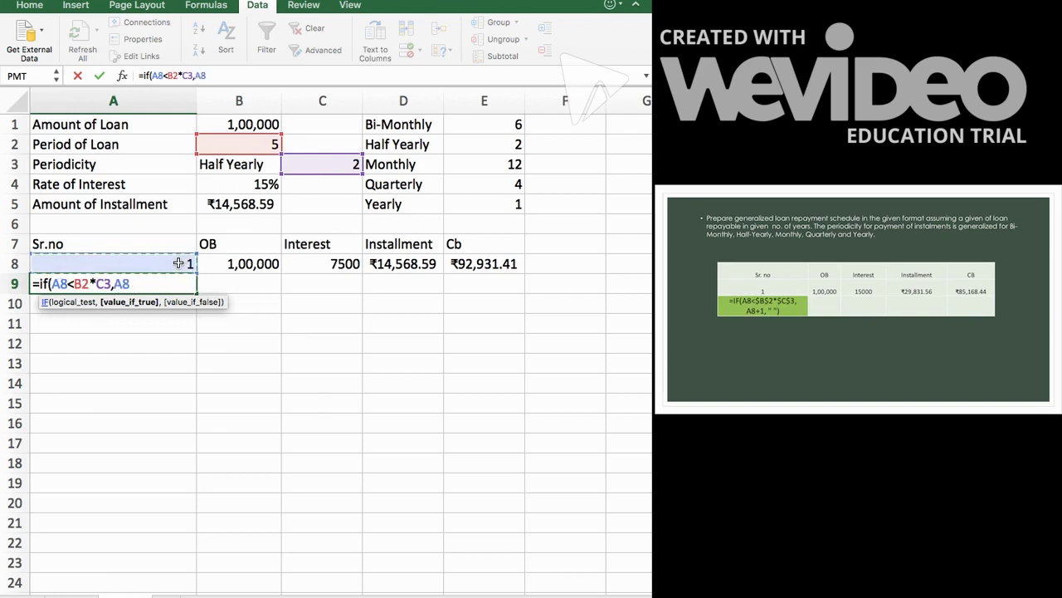
pyautogui.write('+1," ")')
pyautogui.press('Return')
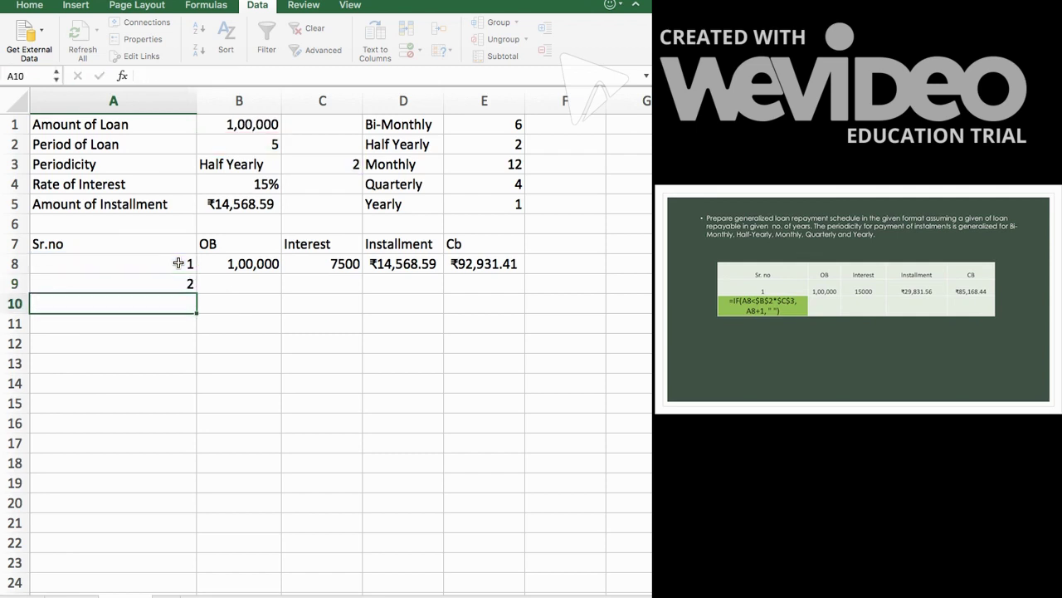
pyautogui.click(192, 287)
pyautogui.moveTo(196, 293); pyautogui.dragTo(204, 518)
# Make the references absolute as $B$2 and $C$3 in A9's serial number formula and refill it down to A21.
pyautogui.click(136, 284)
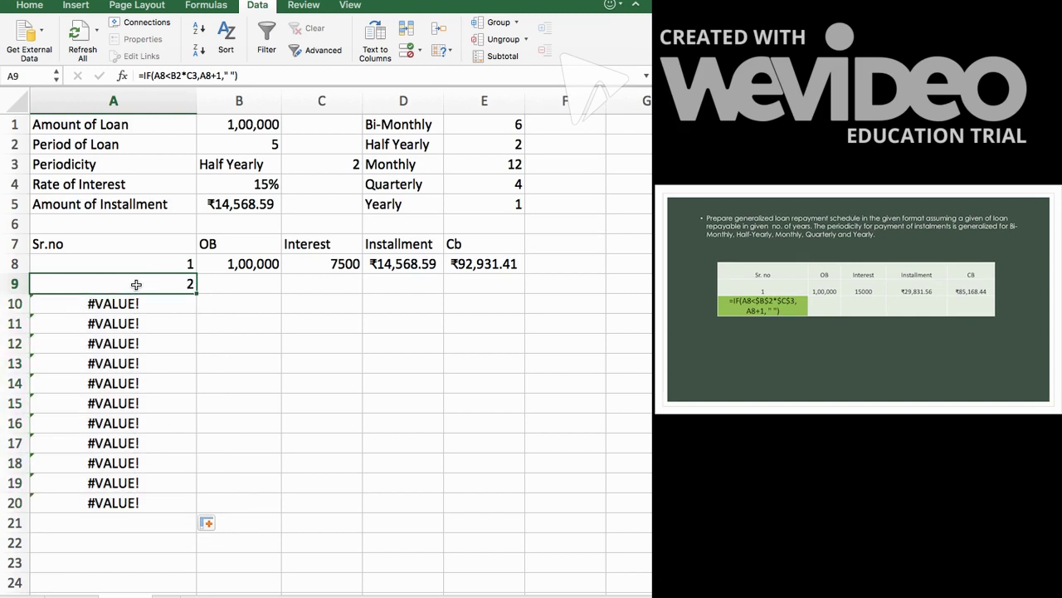
pyautogui.click(173, 76)
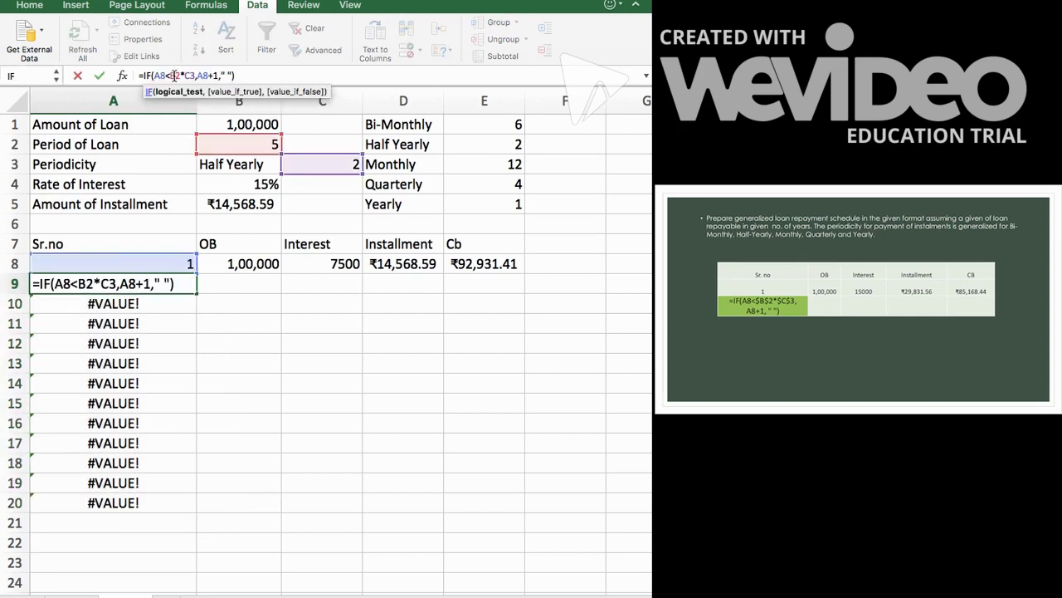
pyautogui.press('F4')
pyautogui.click(200, 76)
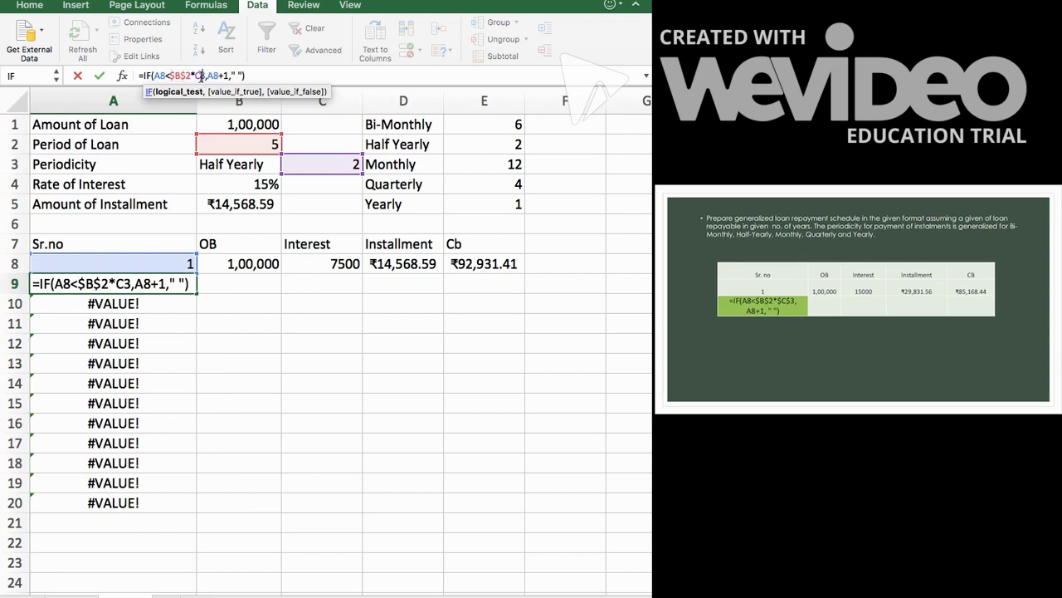
pyautogui.press('F4')
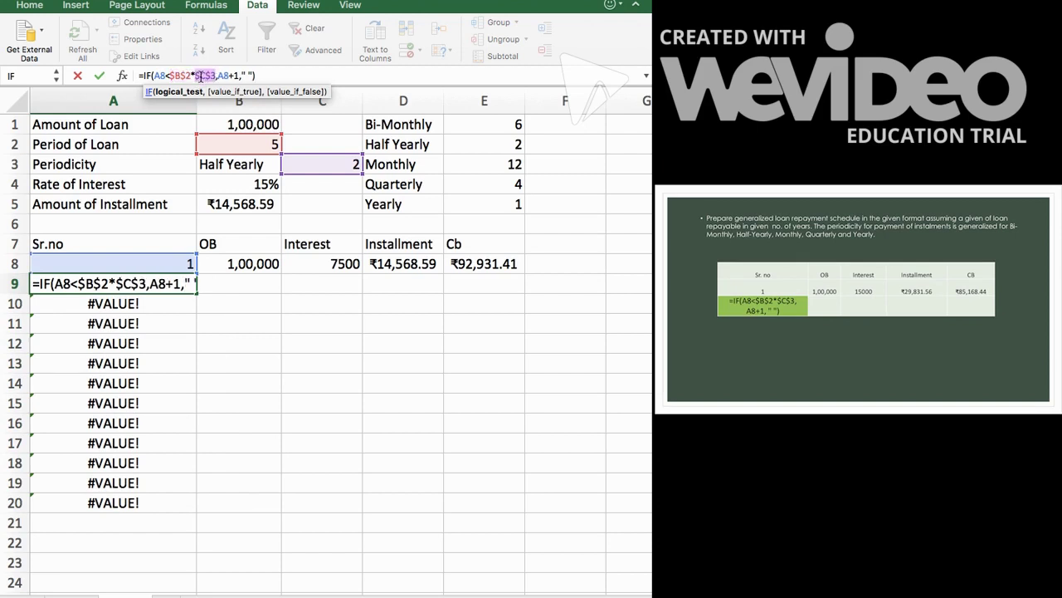
pyautogui.click(276, 75)
pyautogui.press('Return')
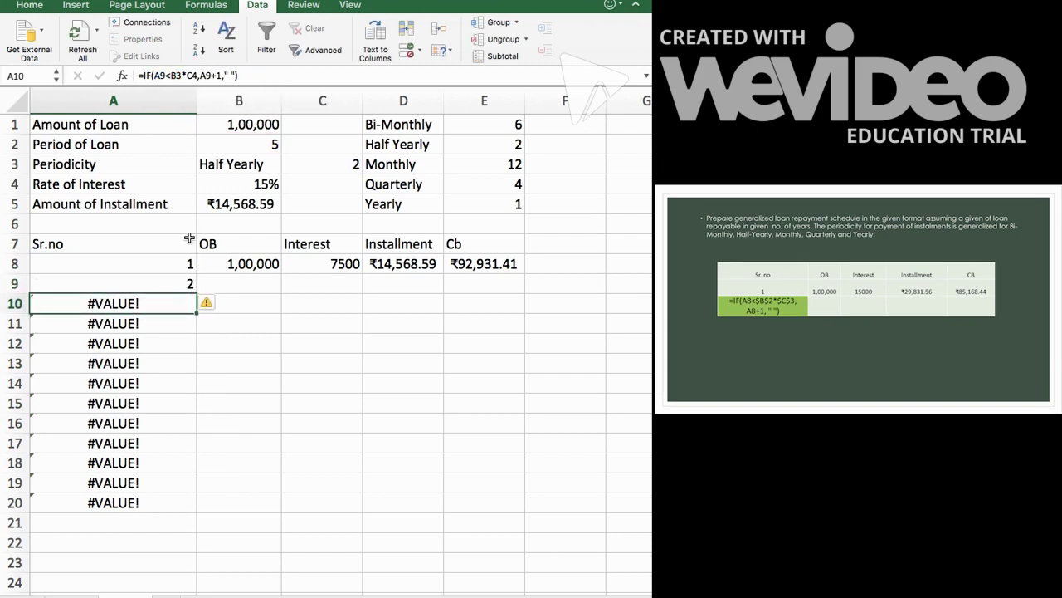
pyautogui.click(161, 274)
pyautogui.moveTo(198, 293); pyautogui.dragTo(178, 521)
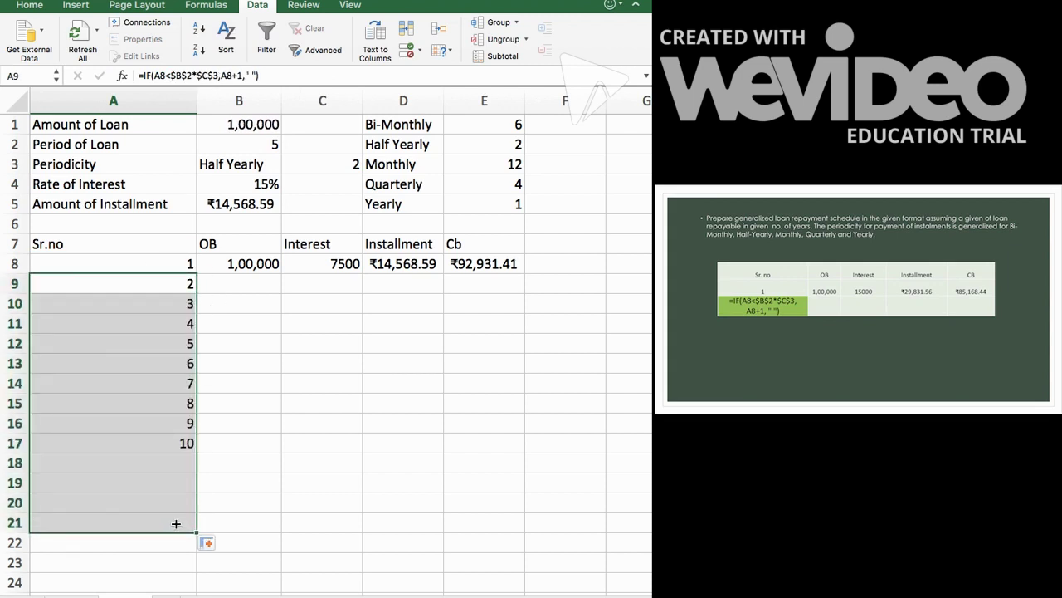
# Examine the opening balance formula for the second period on the next slide of the reference presentation.
pyautogui.click(235, 284)
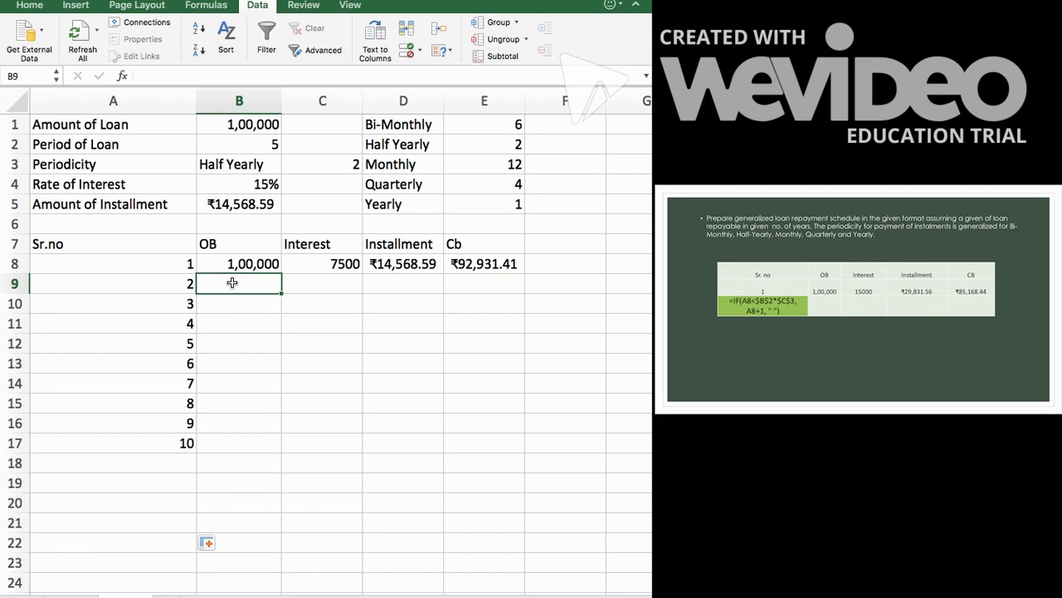
pyautogui.write('=')
pyautogui.press('Escape')
pyautogui.scroll(-3, 775, 176)
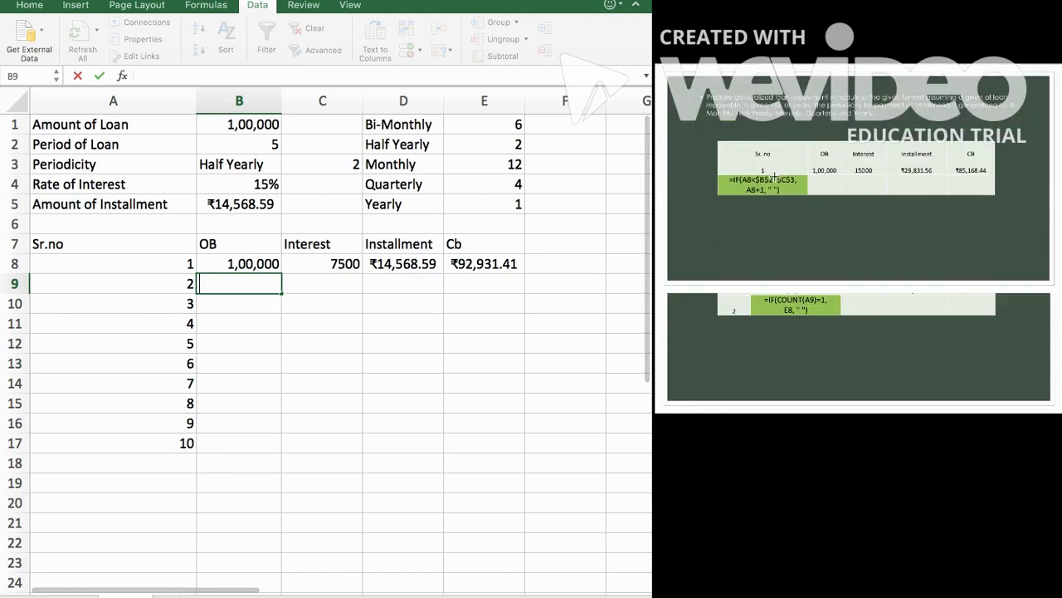
pyautogui.moveTo(654, 209); pyautogui.dragTo(458, 245)
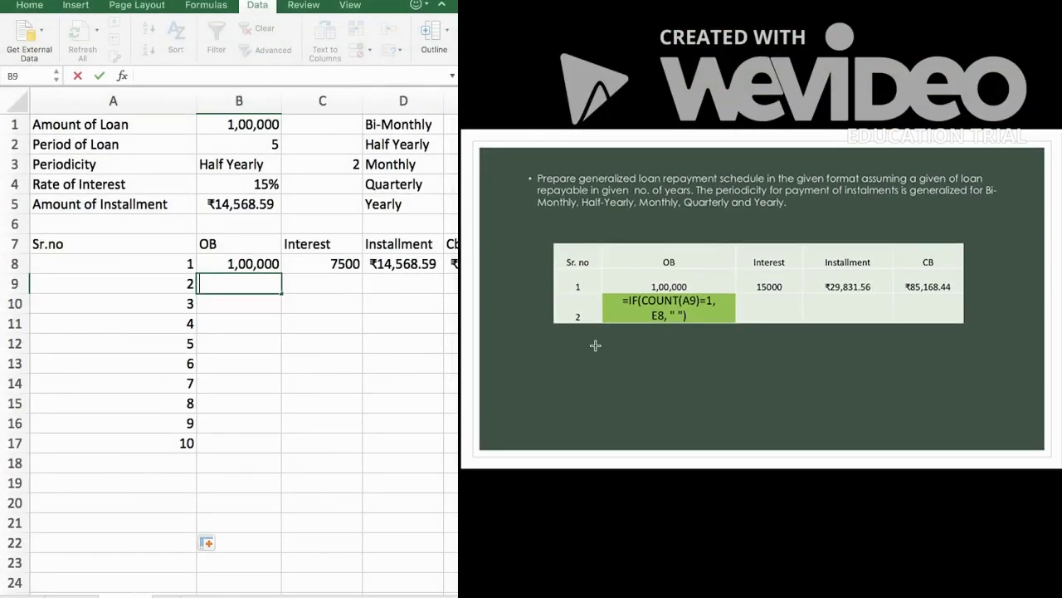
pyautogui.moveTo(461, 303); pyautogui.dragTo(656, 302)
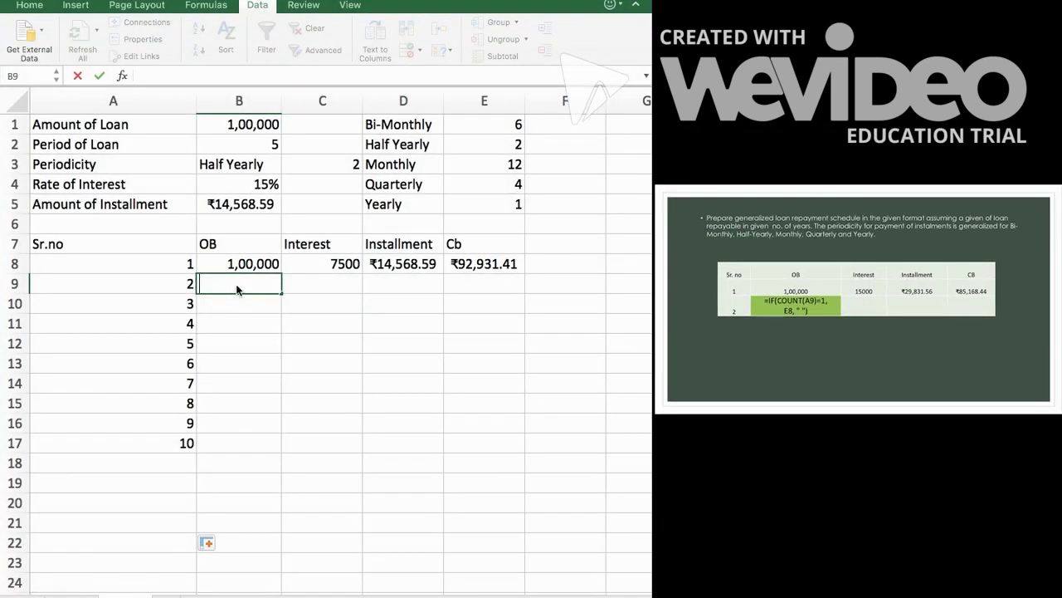
# Enter =IF(COUNT(A9)=1,E8, " ") in B9 for the opening balance and fill it down to B17.
pyautogui.doubleClick(239, 285)
pyautogui.write('=if(')
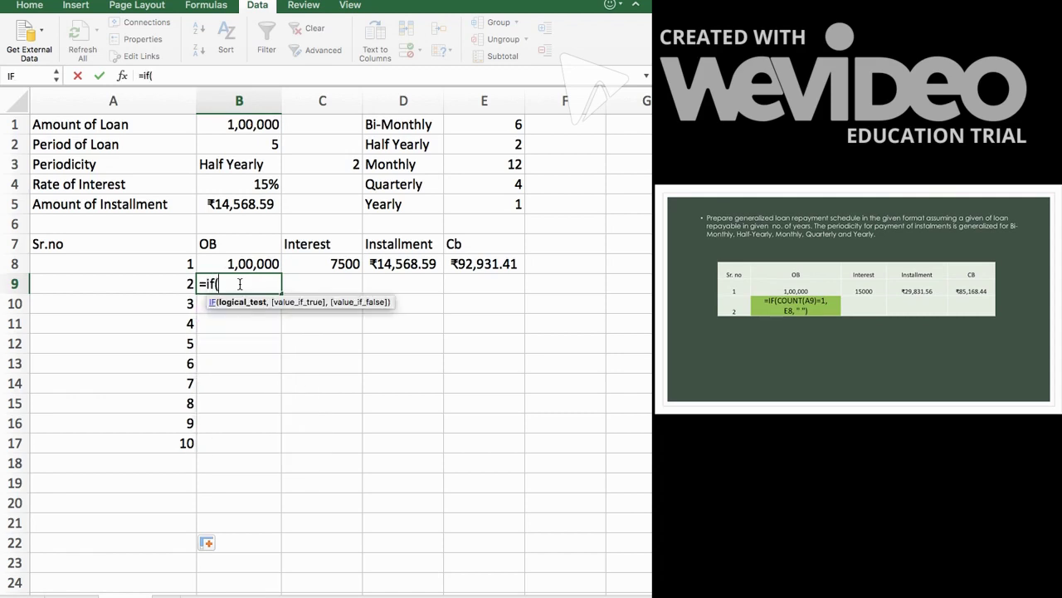
pyautogui.write('coun')
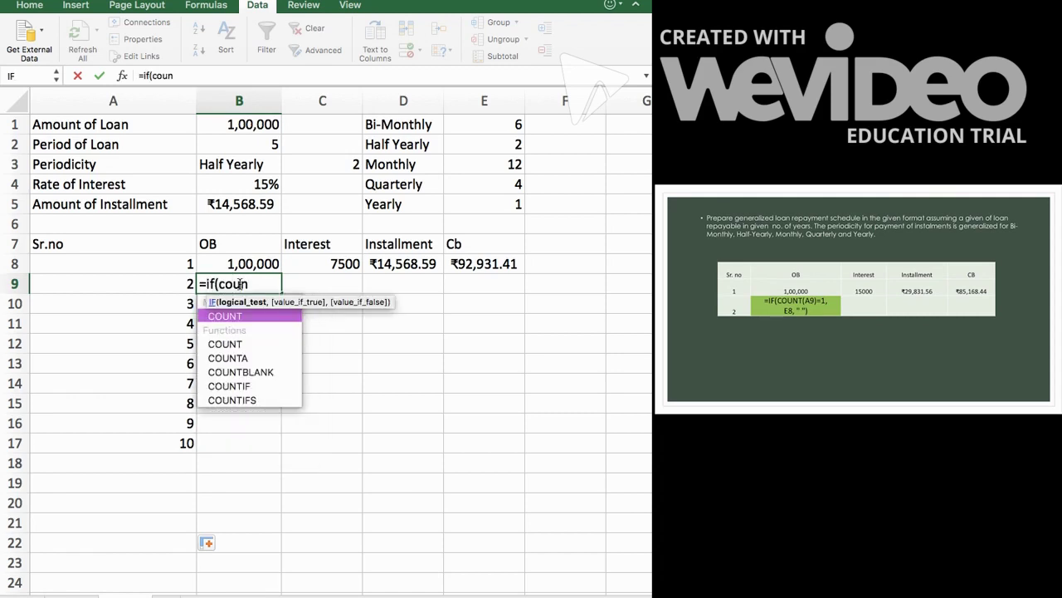
pyautogui.write('t(')
pyautogui.click(141, 285)
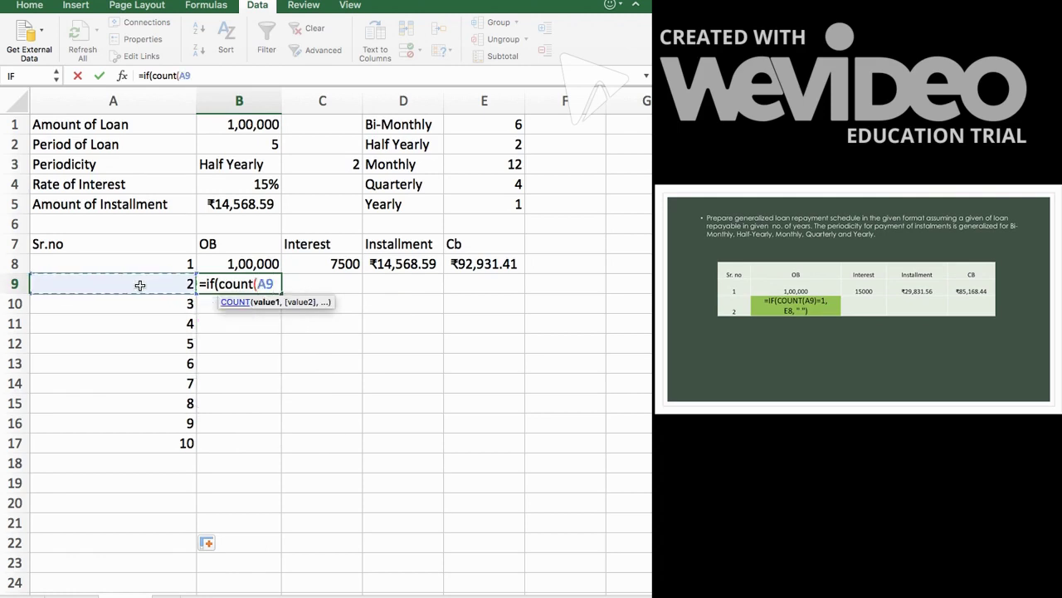
pyautogui.write(')=')
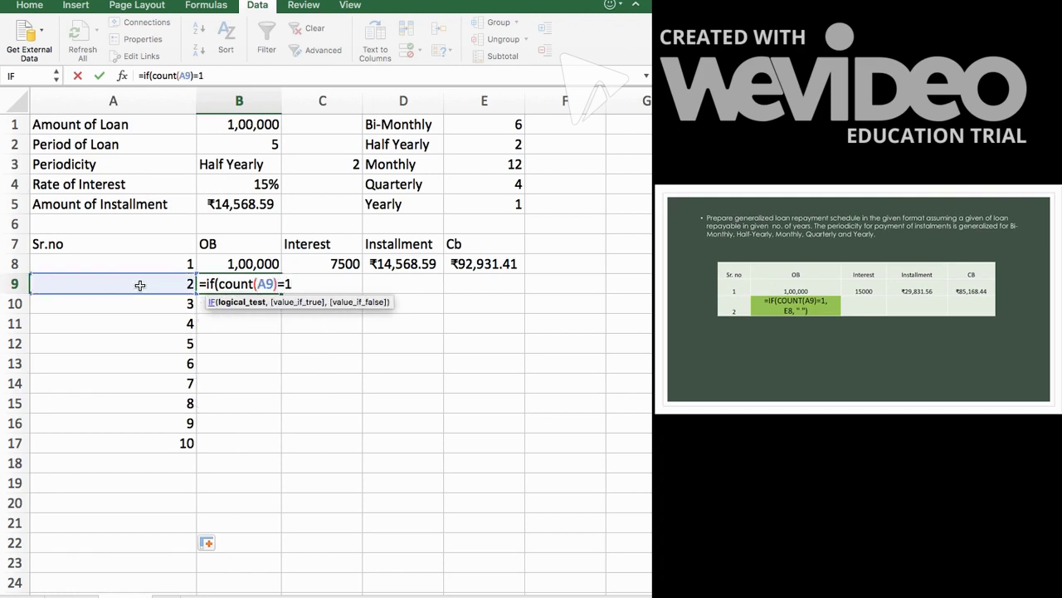
pyautogui.write('1,')
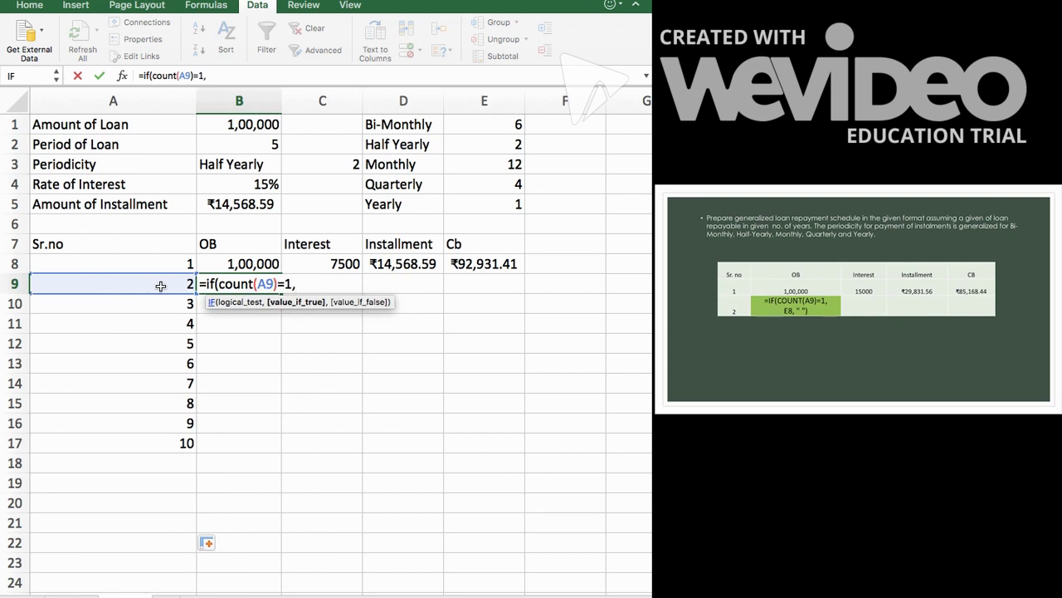
pyautogui.click(497, 264)
pyautogui.write(',')
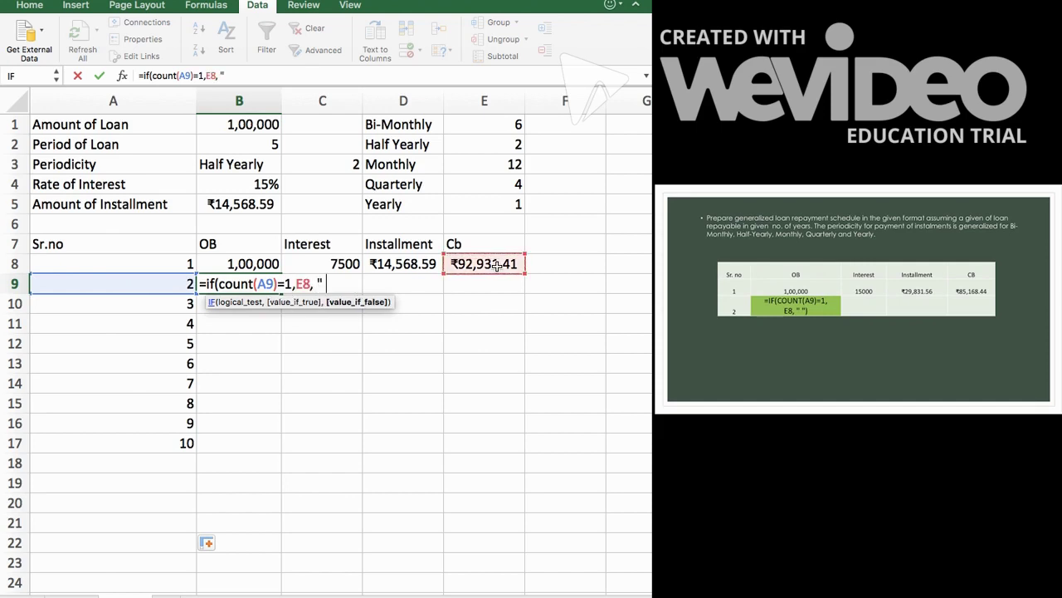
pyautogui.write(' " ")')
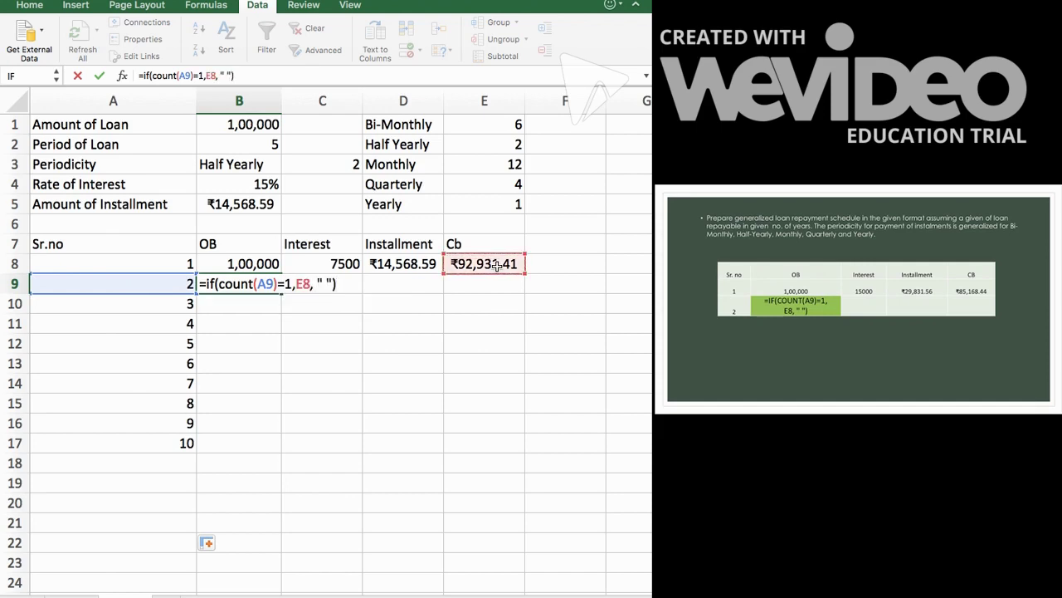
pyautogui.press('Return')
pyautogui.click(264, 284)
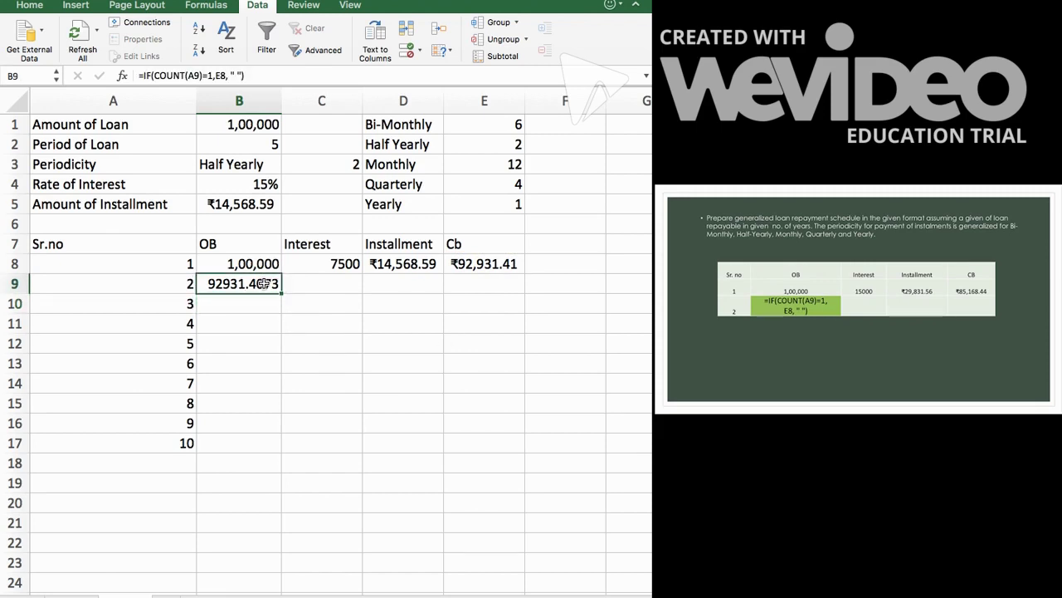
pyautogui.moveTo(283, 293)
pyautogui.mouseDown()
pyautogui.moveTo(282, 465)
pyautogui.moveTo(279, 455)
pyautogui.mouseUp()
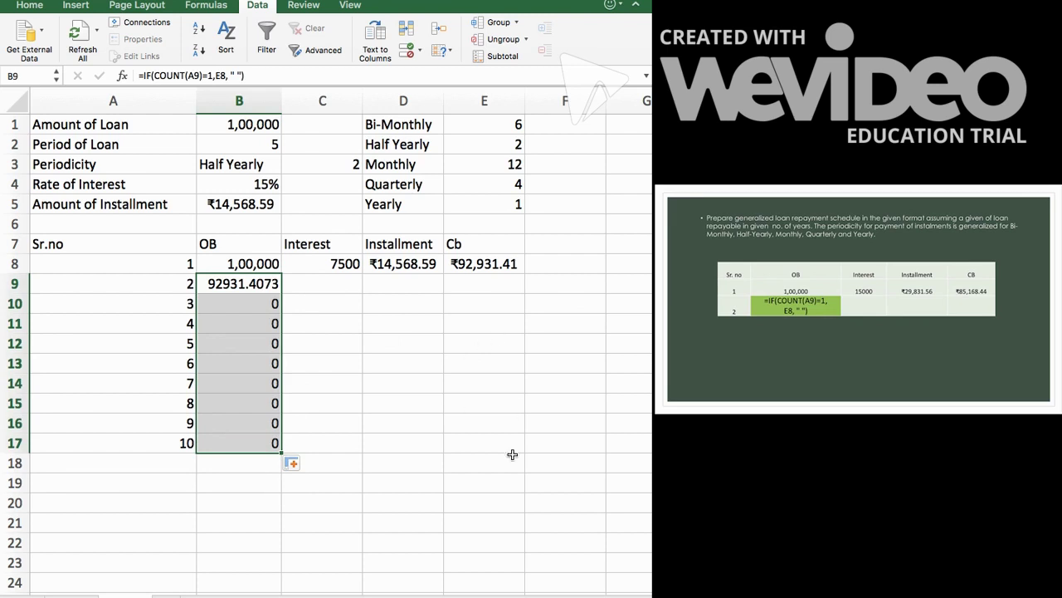
# Select the second period's interest cell C9 and advance the reference presentation to the interest formula.
pyautogui.click(305, 284)
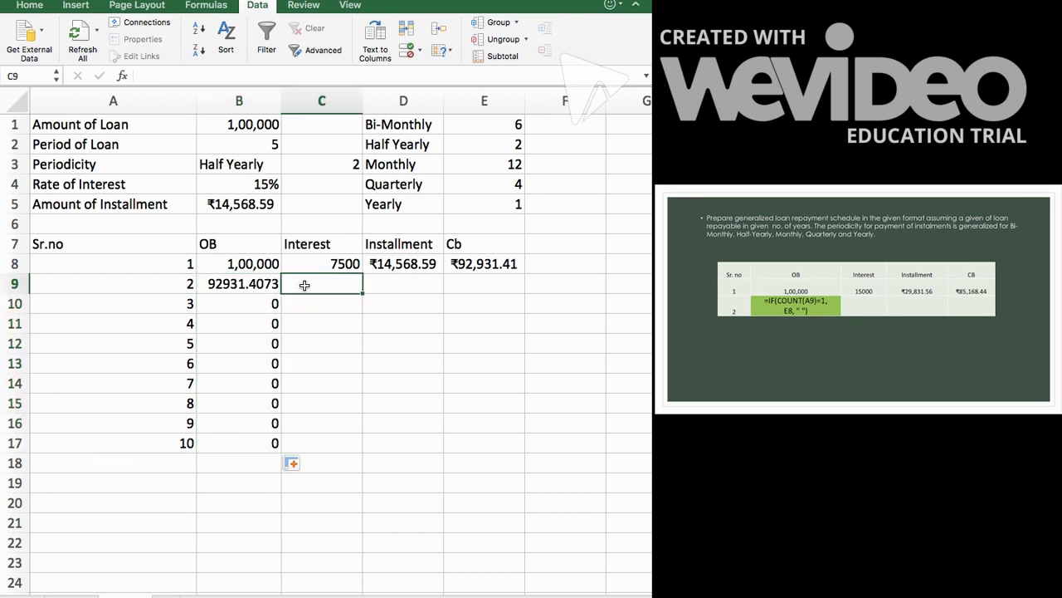
pyautogui.click(230, 286)
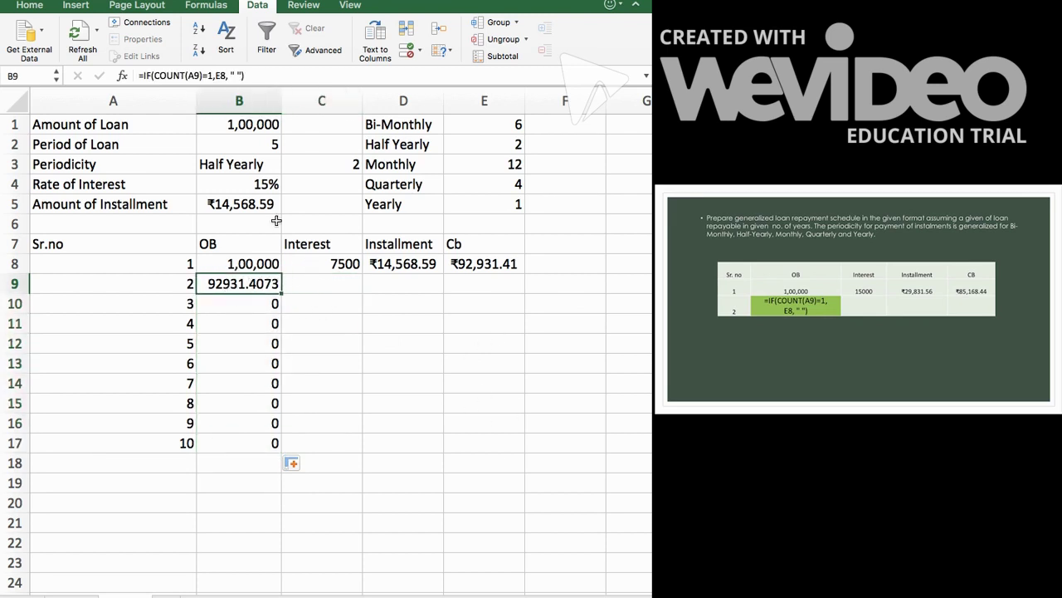
pyautogui.click(326, 286)
pyautogui.click(777, 317)
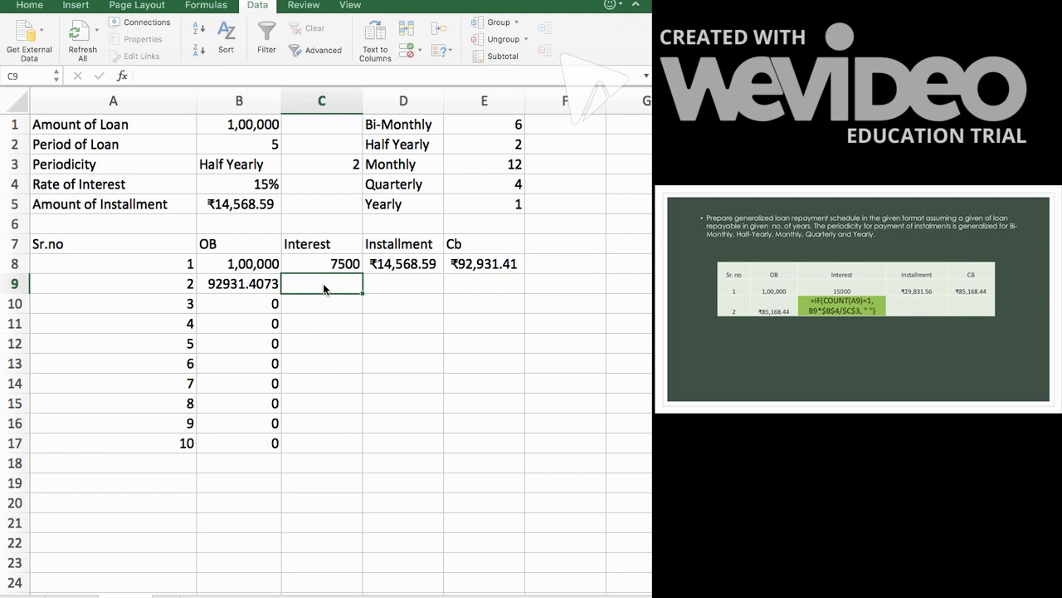
# Begin the second period's interest formula in C9 with an IF function testing COUNT(A9)=1.
pyautogui.write('=')
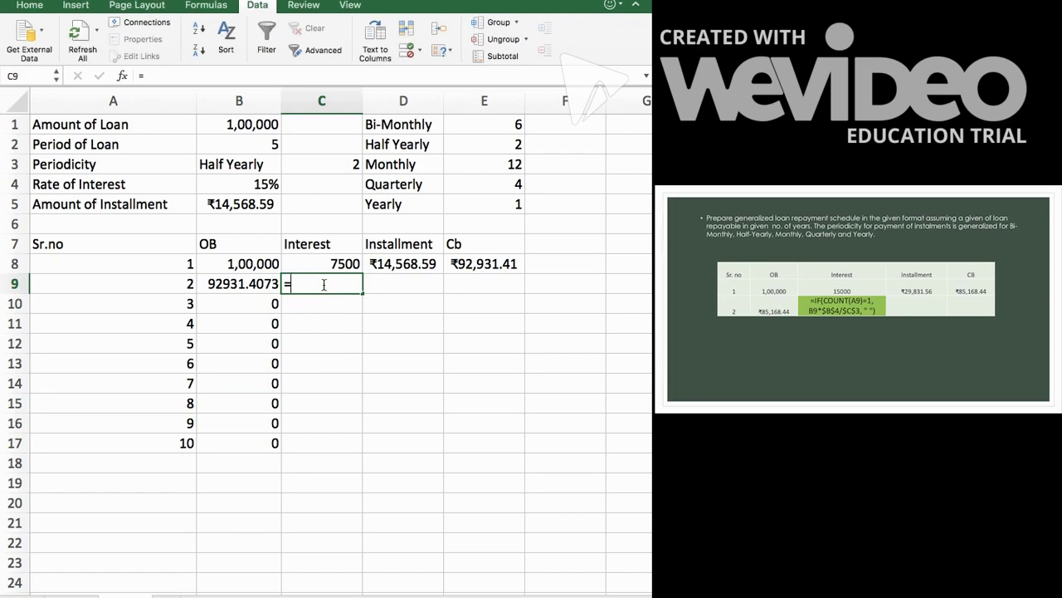
pyautogui.write('if(')
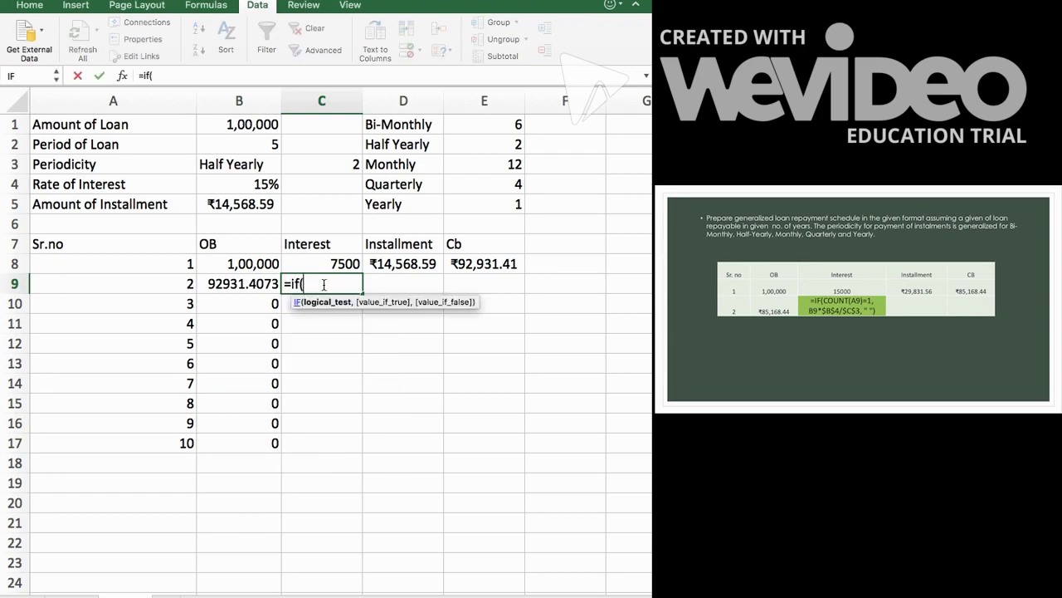
pyautogui.click(145, 284)
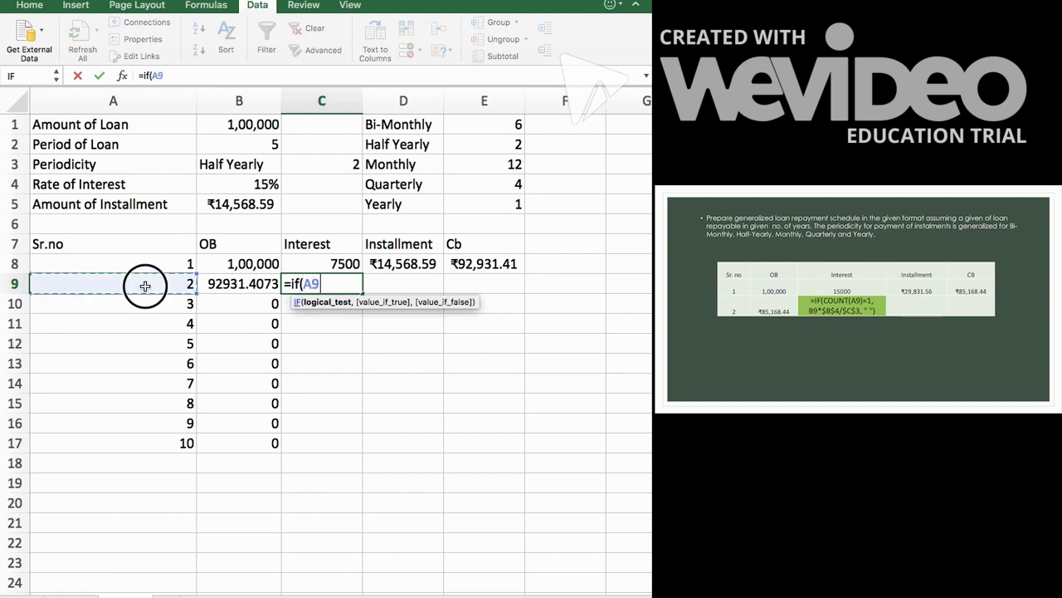
pyautogui.press('BackSpace')
pyautogui.write('coun')
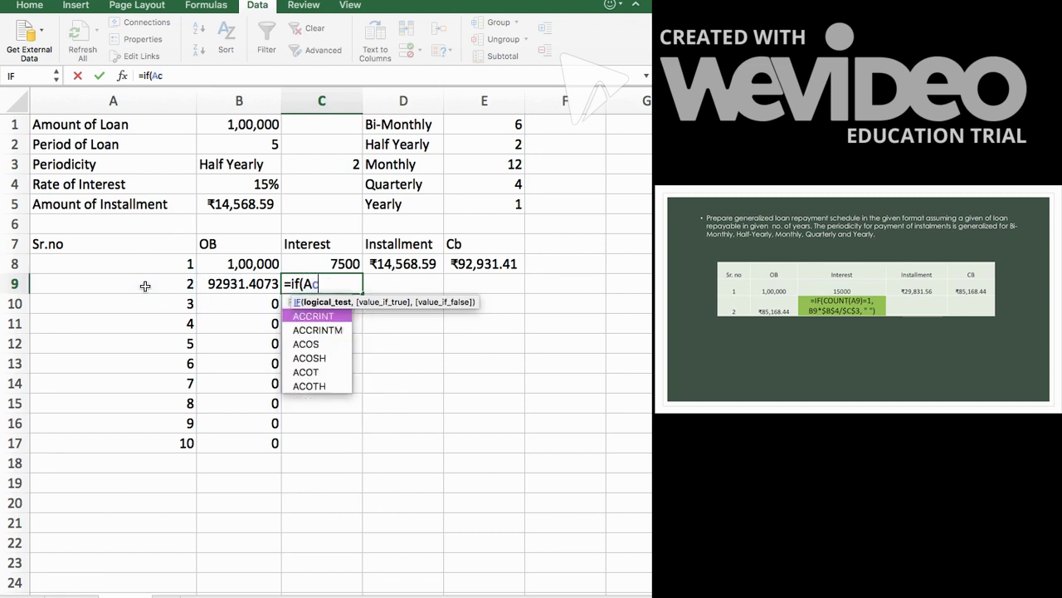
pyautogui.press('BackSpace')
pyautogui.press('BackSpace')
pyautogui.press('BackSpace')
pyautogui.press('BackSpace')
pyautogui.press('BackSpace')
pyautogui.press('BackSpace')
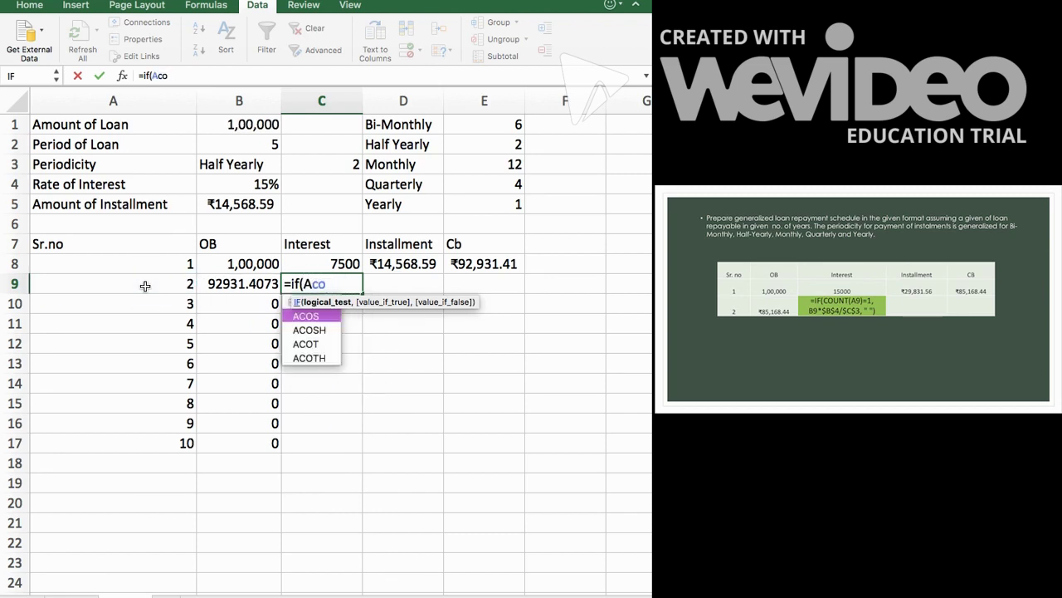
pyautogui.write('count(')
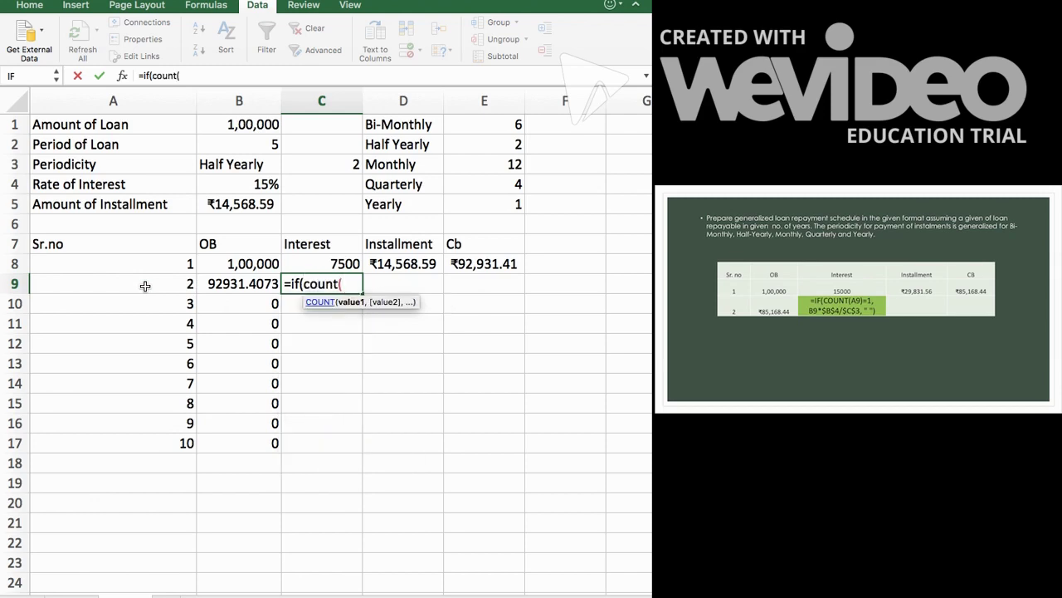
pyautogui.click(145, 286)
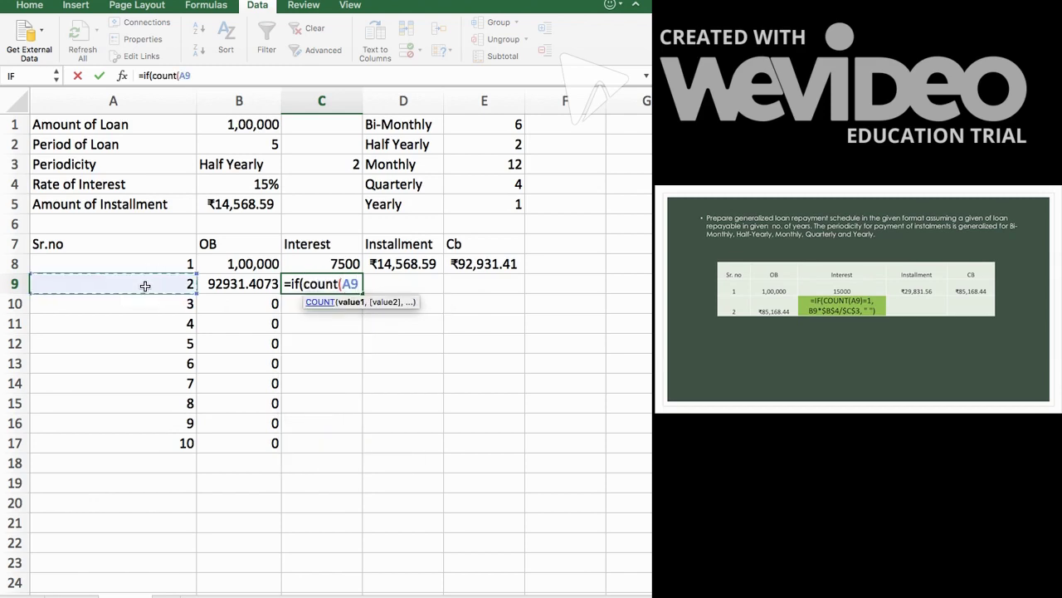
pyautogui.write(')')
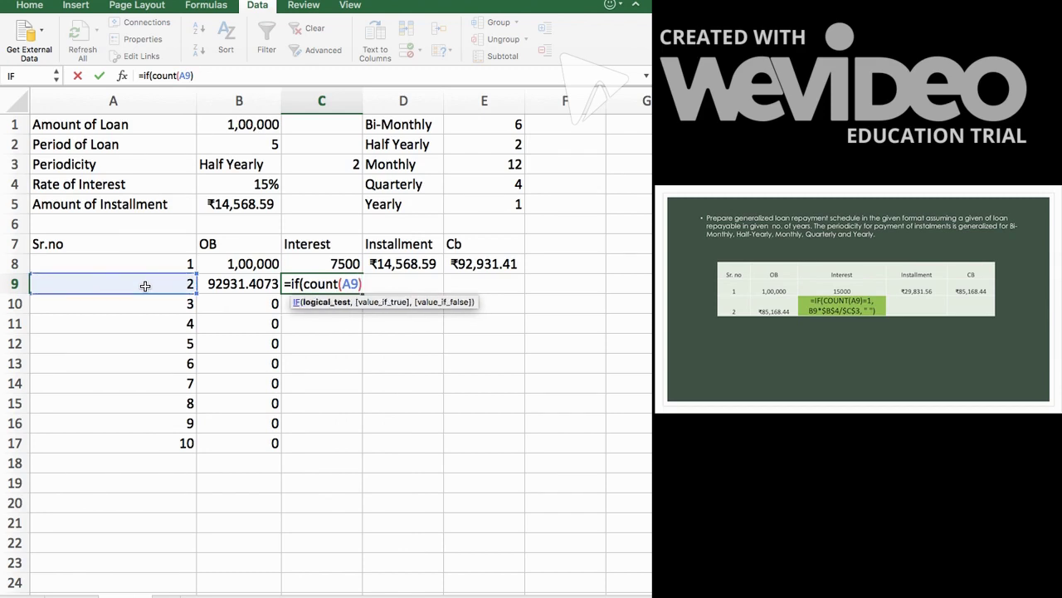
pyautogui.write('=1,')
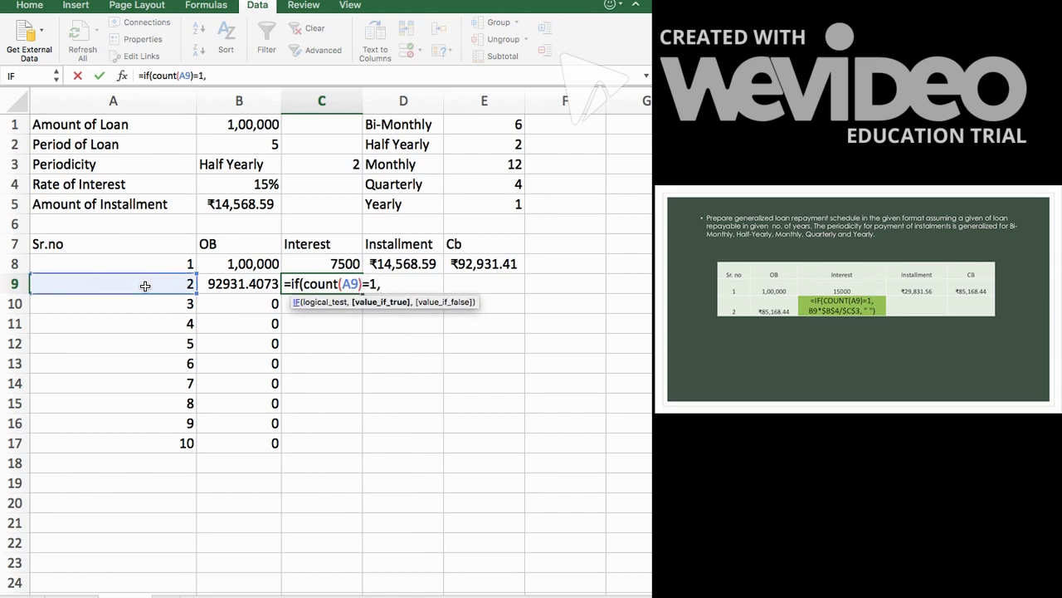
# Complete C9's formula with B9*$B$4/$C$3 as the true value and " " as the false value, and fill it down to C17.
pyautogui.click(216, 283)
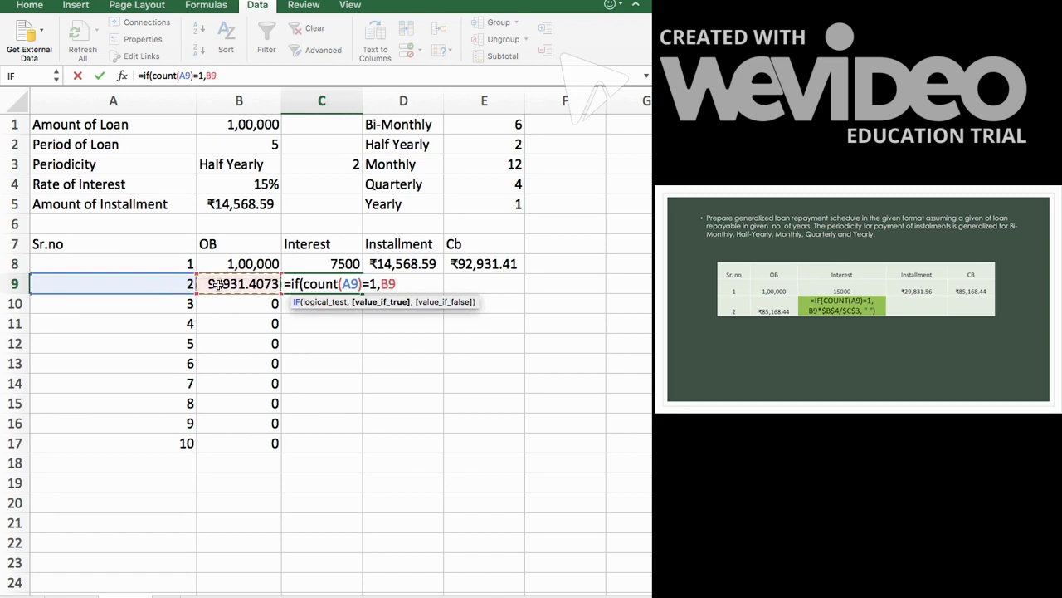
pyautogui.write('*')
pyautogui.click(217, 185)
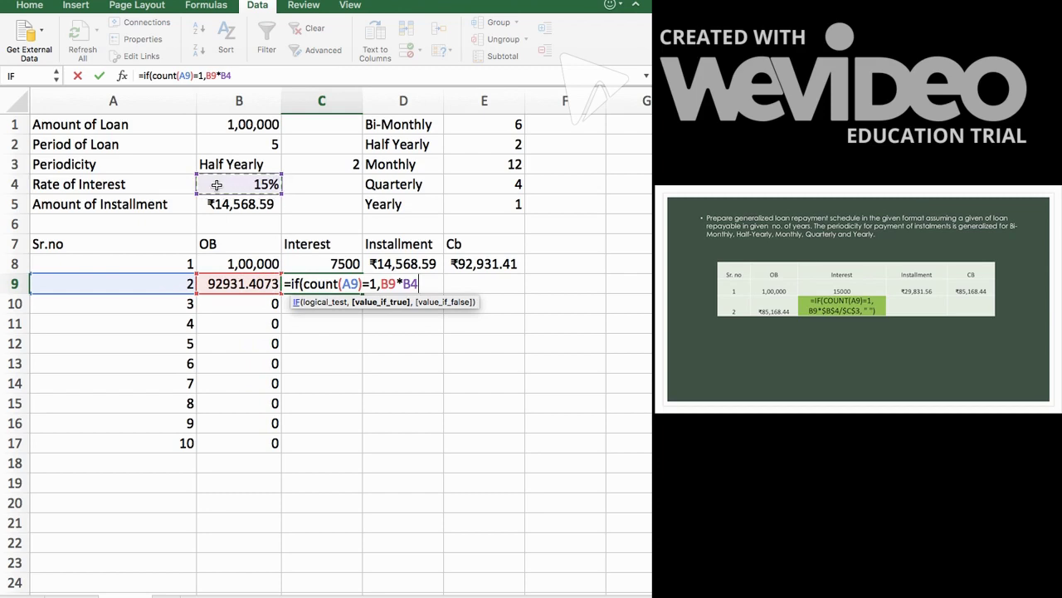
pyautogui.press('super+t')
pyautogui.write('/')
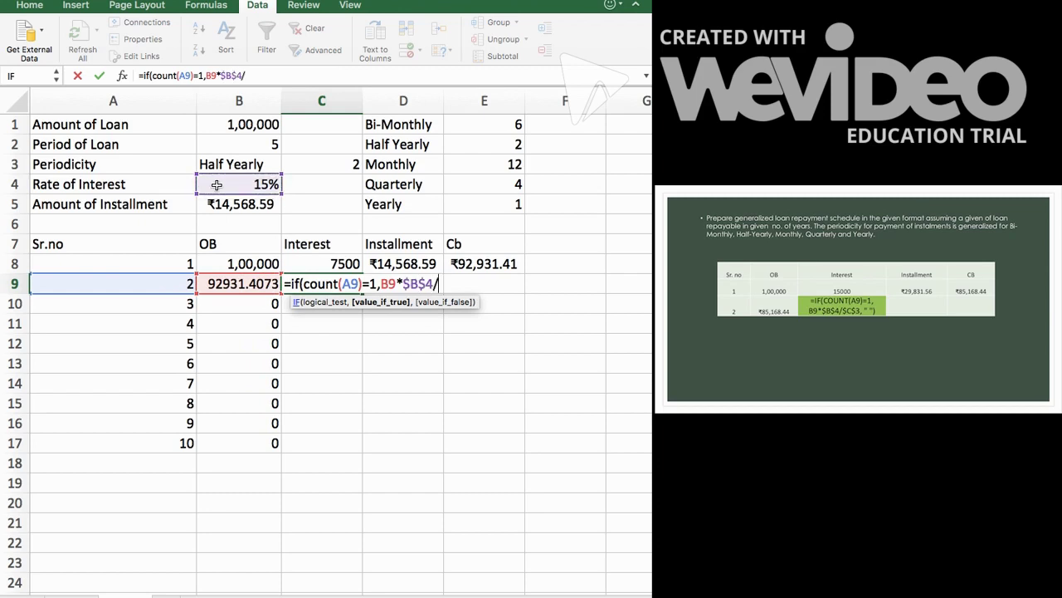
pyautogui.click(305, 166)
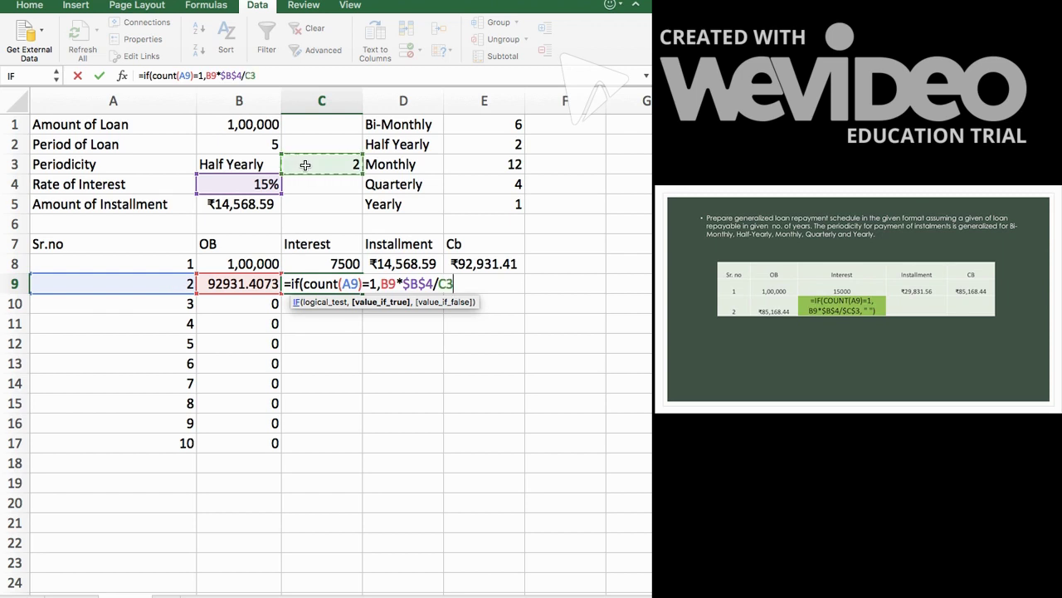
pyautogui.press('F4')
pyautogui.write(',')
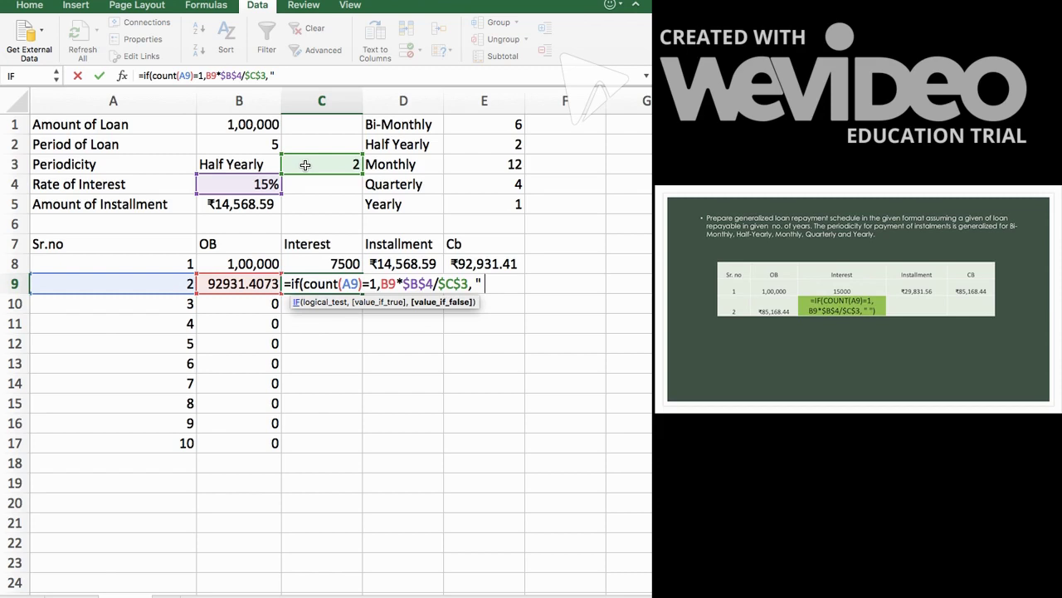
pyautogui.write(' " ")')
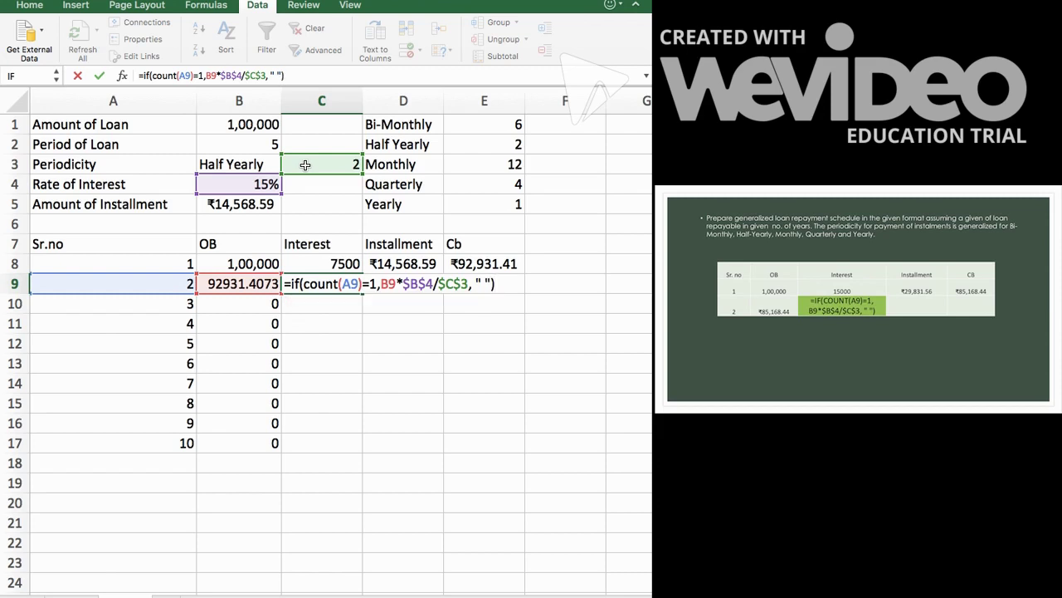
pyautogui.press('Return')
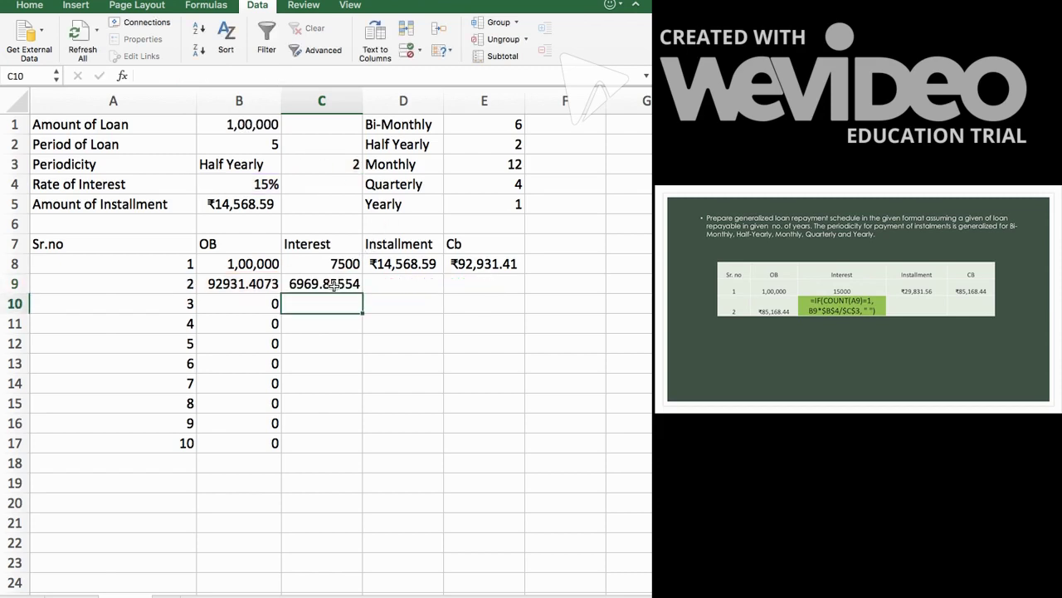
pyautogui.click(344, 285)
pyautogui.moveTo(364, 294); pyautogui.dragTo(363, 450)
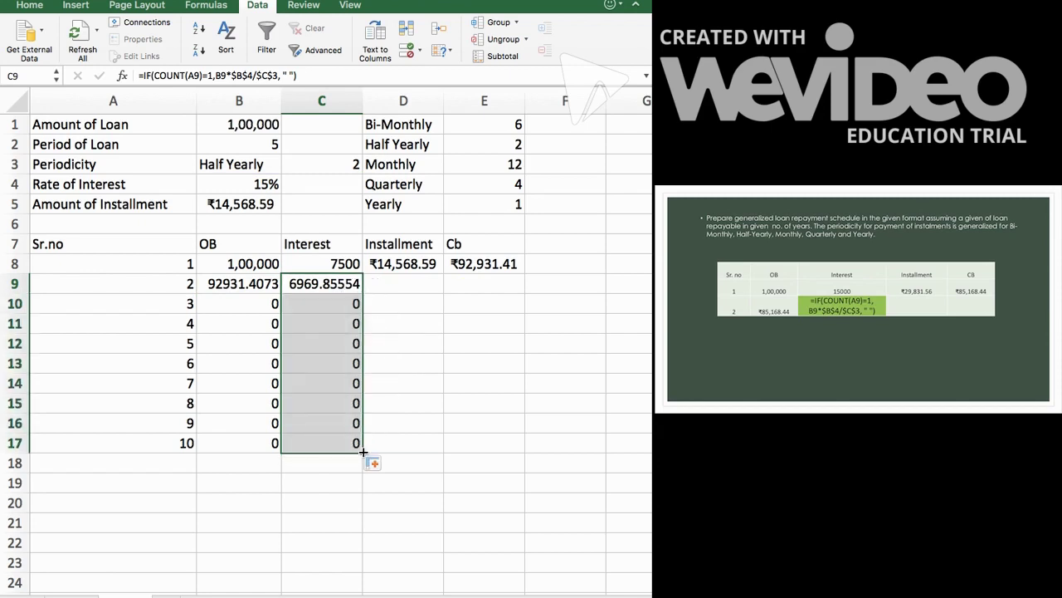
# Enter =IF(COUNT(A9)=1,$B$5, " ") in D9 for the second period's installment.
pyautogui.click(398, 285)
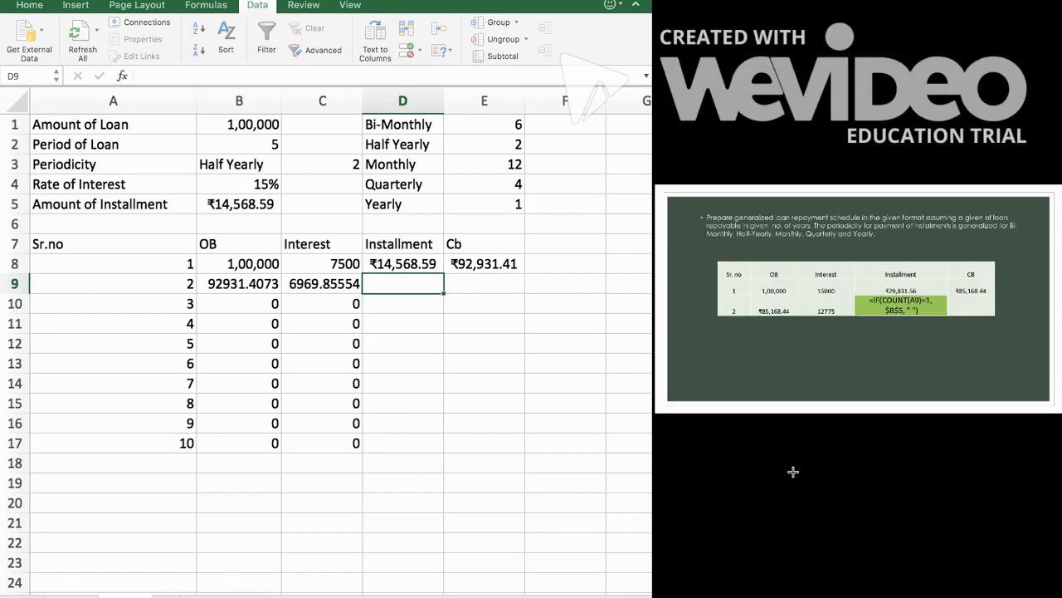
pyautogui.write('=')
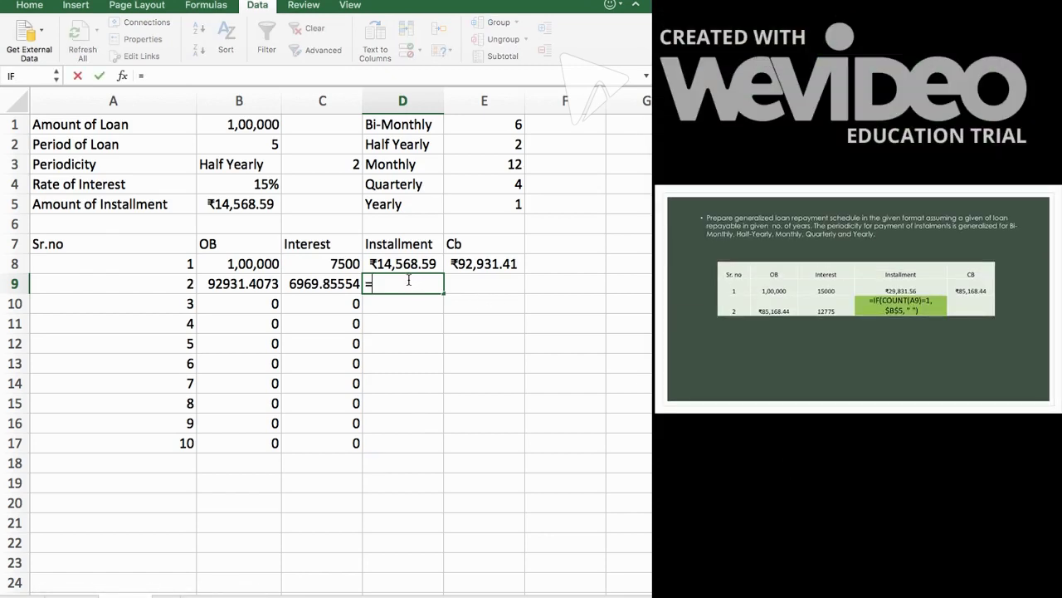
pyautogui.write('if(')
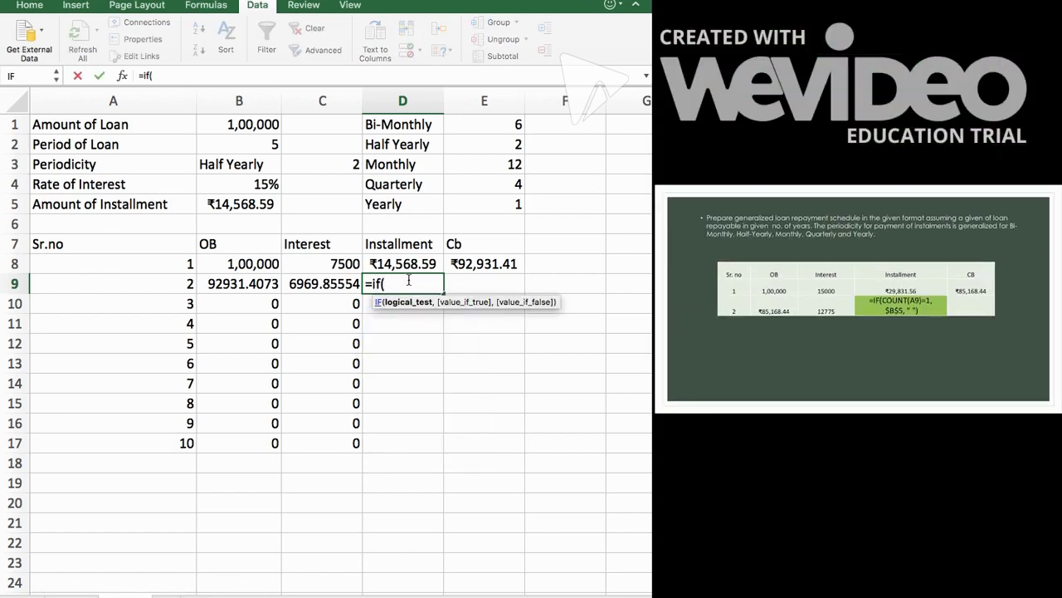
pyautogui.write('count(')
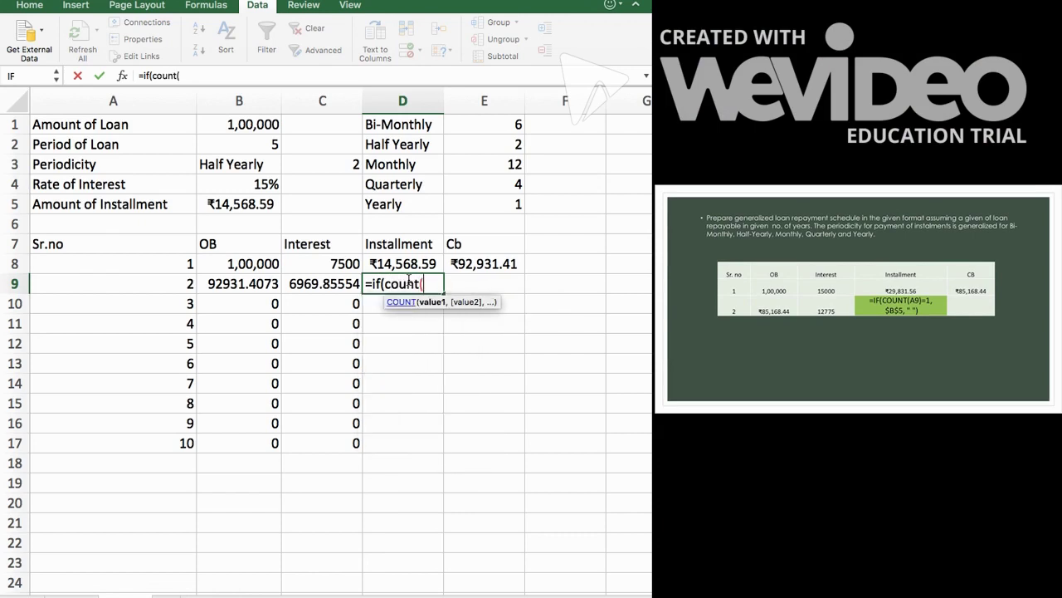
pyautogui.click(131, 286)
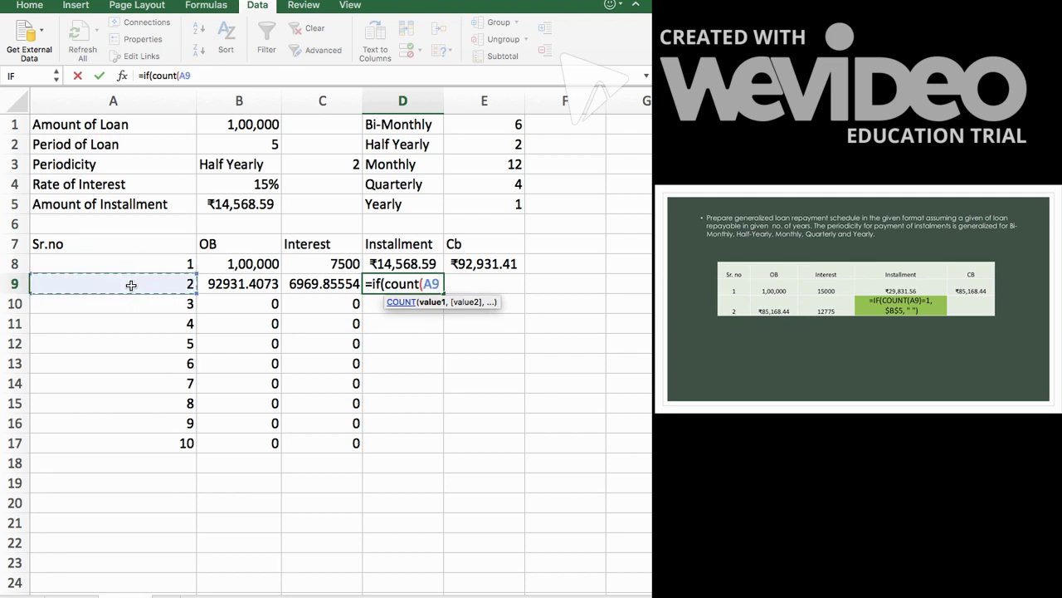
pyautogui.write(')')
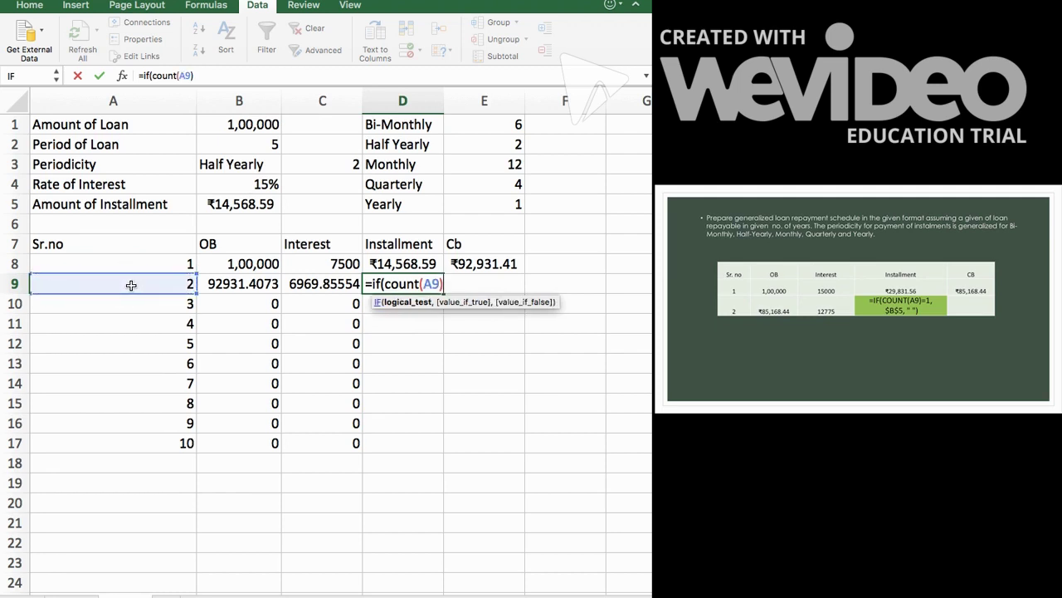
pyautogui.write('=1,')
pyautogui.click(226, 204)
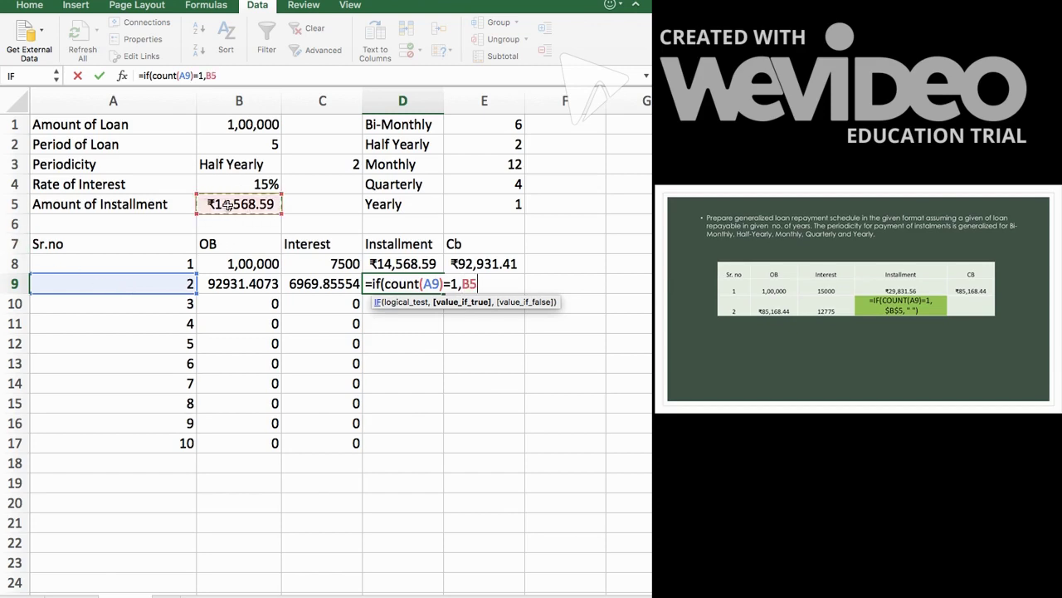
pyautogui.press('F4')
pyautogui.write(', " "')
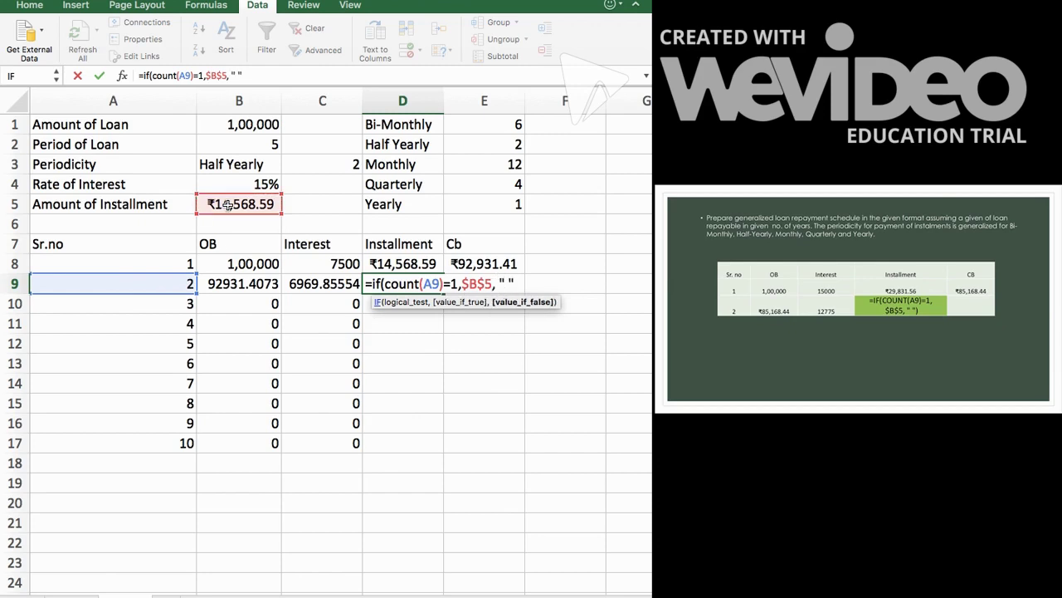
pyautogui.write(')')
pyautogui.press('Return')
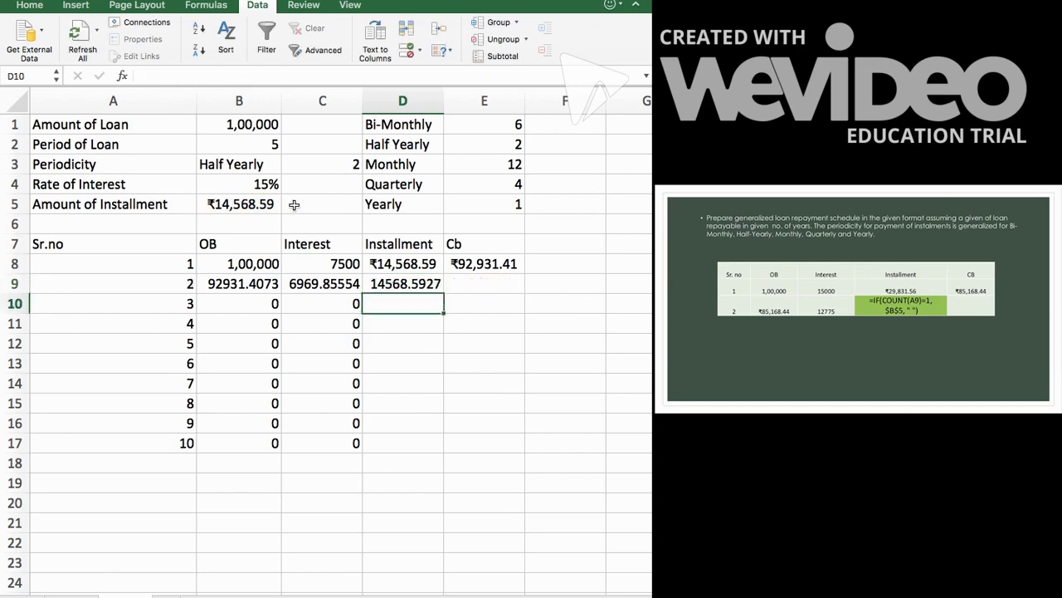
pyautogui.click(488, 287)
pyautogui.write('=')
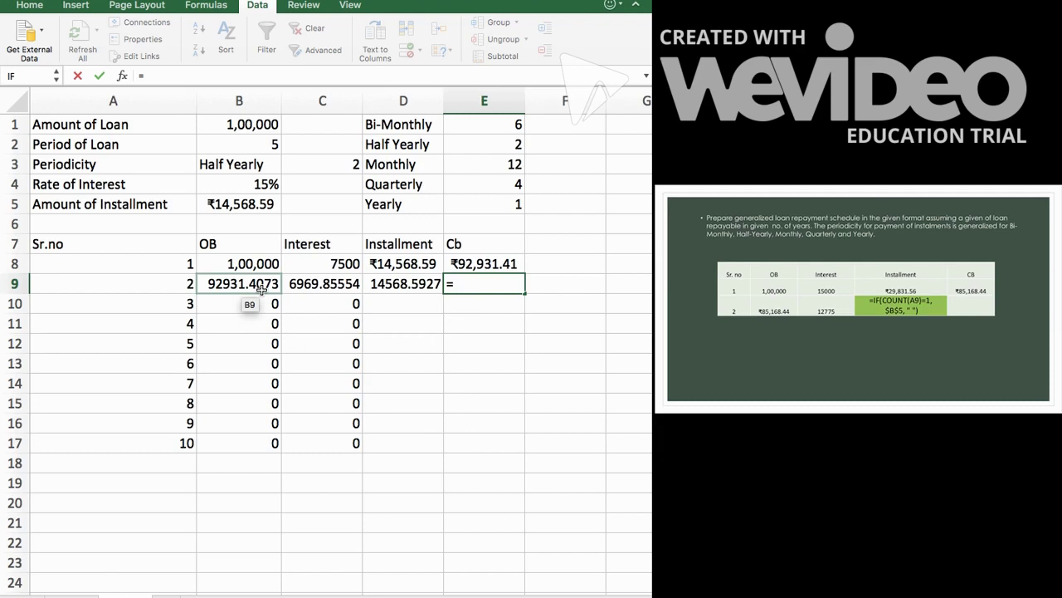
pyautogui.write('if')
pyautogui.press('BackSpace')
pyautogui.press('BackSpace')
pyautogui.press('BackSpace')
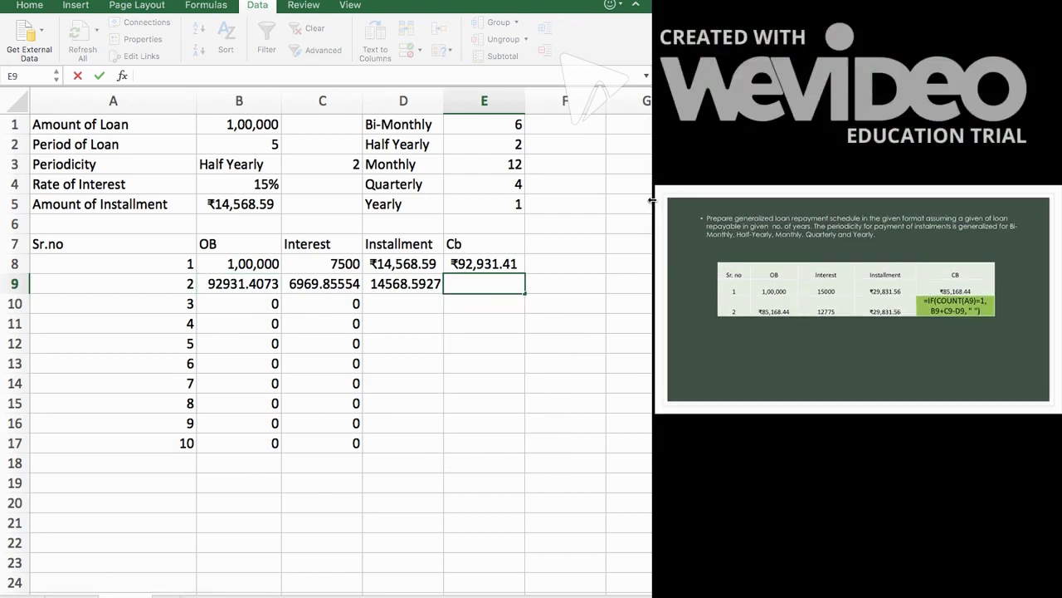
# Enter =IF(COUNT(A9)=1,B9+C9-D9, " ") in E9 for the second period's closing balance.
pyautogui.moveTo(650, 199); pyautogui.dragTo(370, 211)
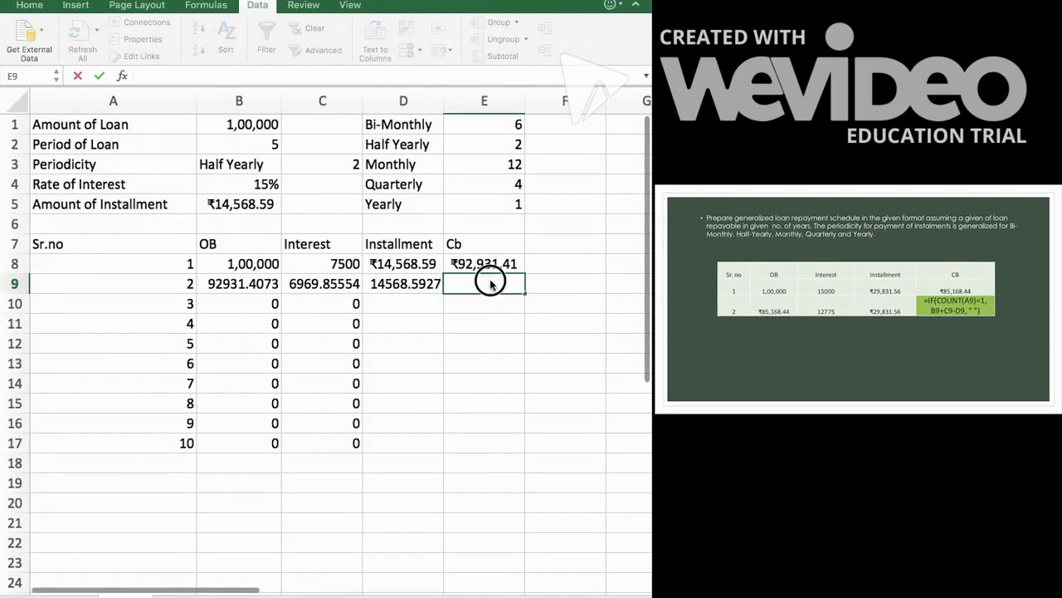
pyautogui.write('=if')
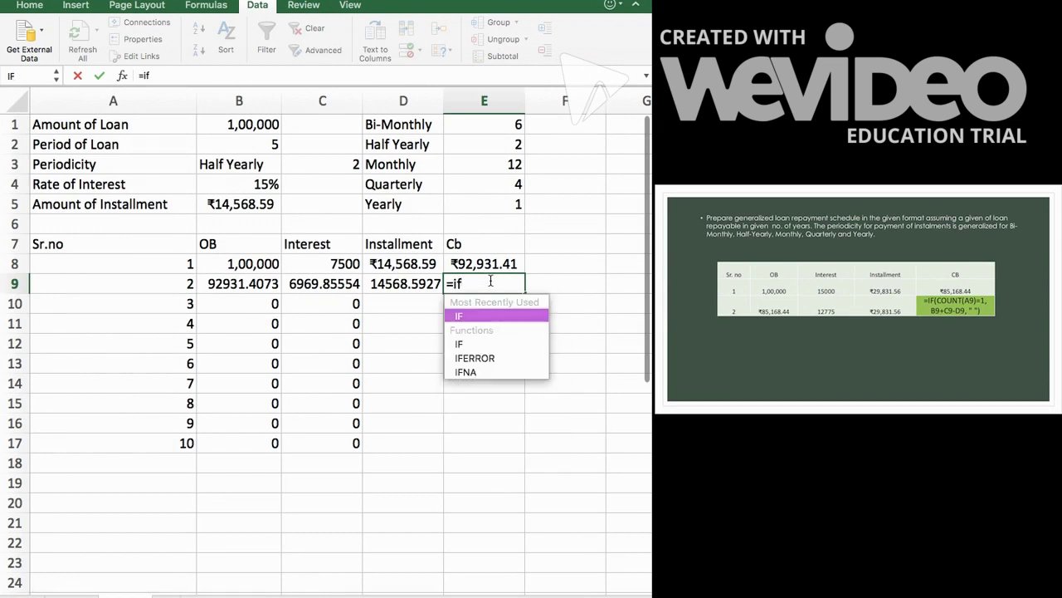
pyautogui.write('9')
pyautogui.press('BackSpace')
pyautogui.write('(count')
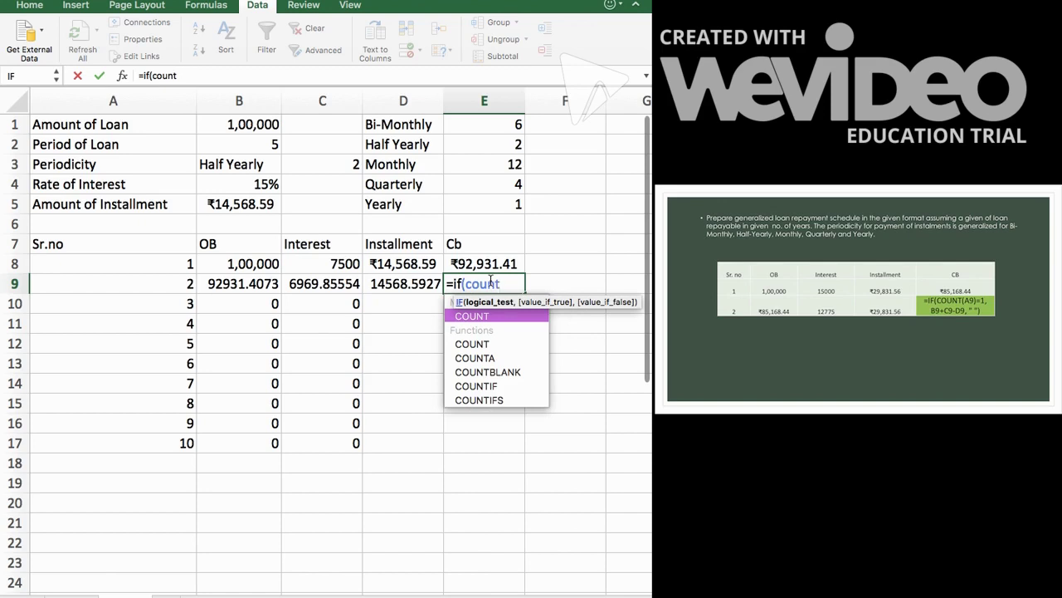
pyautogui.write('(')
pyautogui.click(143, 286)
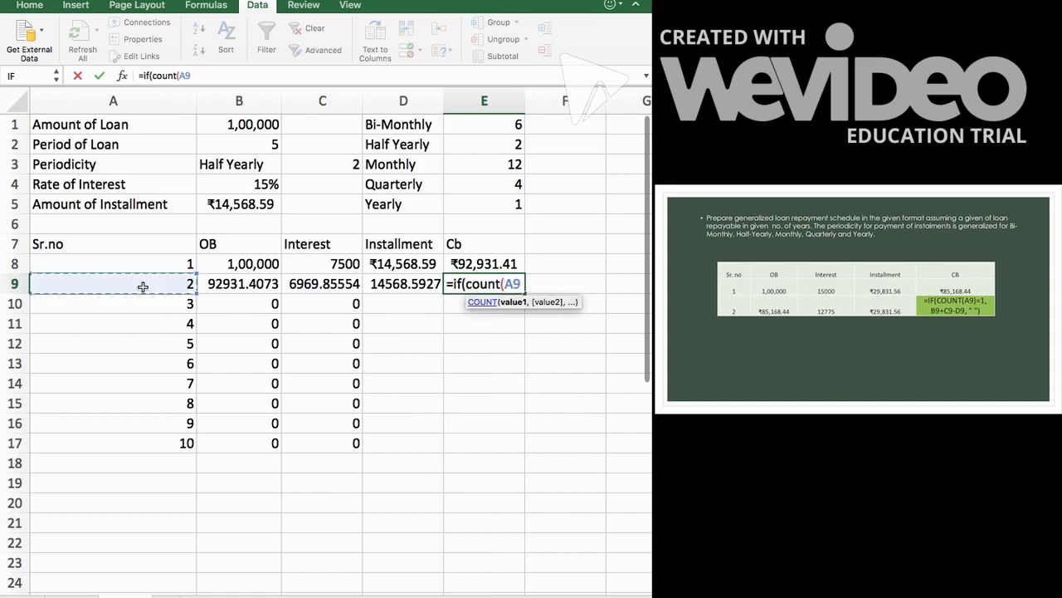
pyautogui.write(')=1,')
pyautogui.click(246, 283)
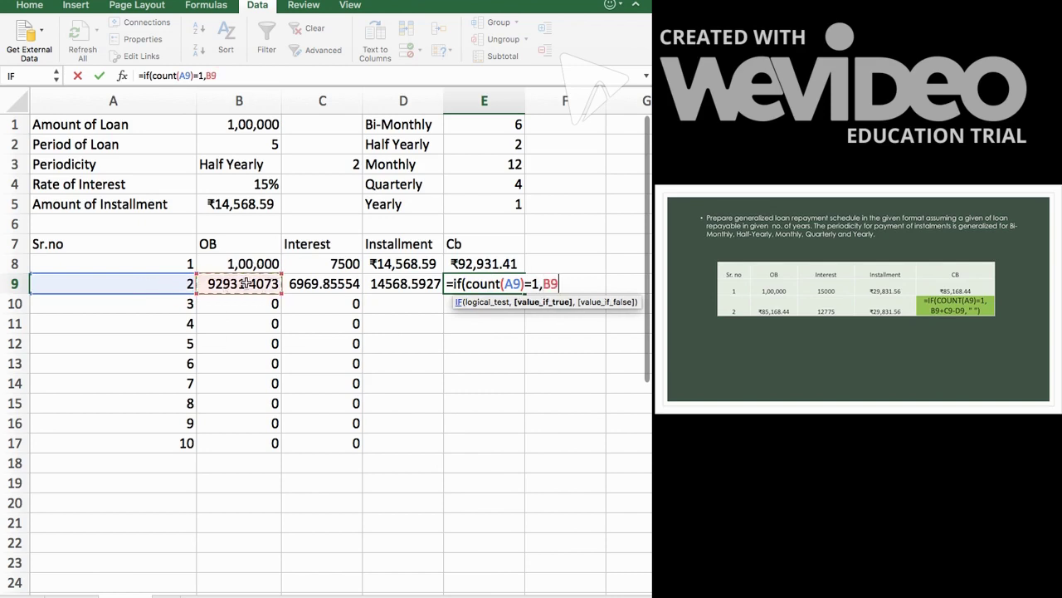
pyautogui.write('+')
pyautogui.click(314, 283)
pyautogui.write('-')
pyautogui.click(401, 285)
pyautogui.write(',')
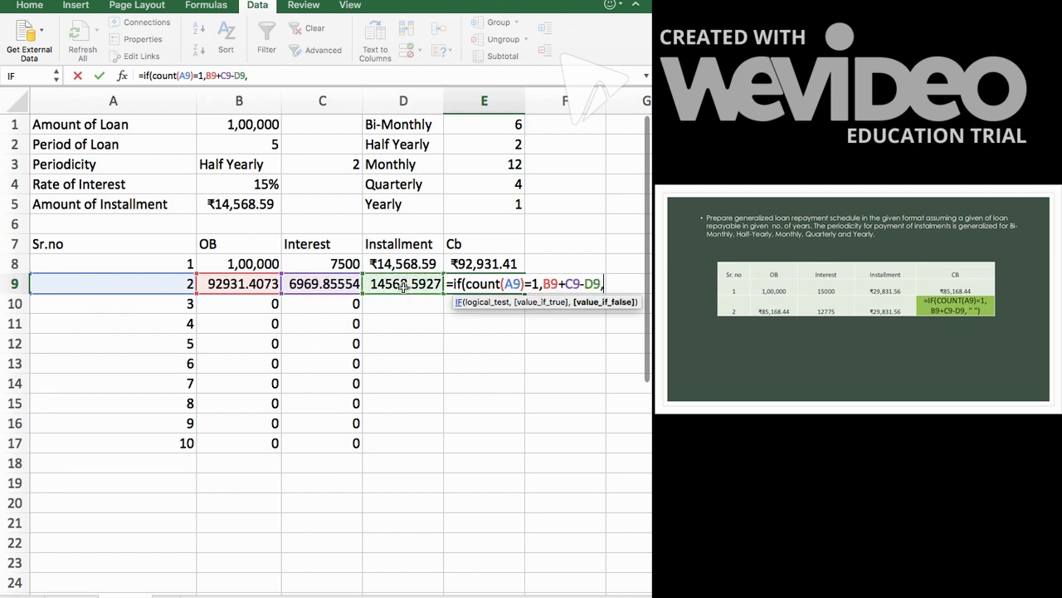
pyautogui.write(' " ")')
pyautogui.press('Return')
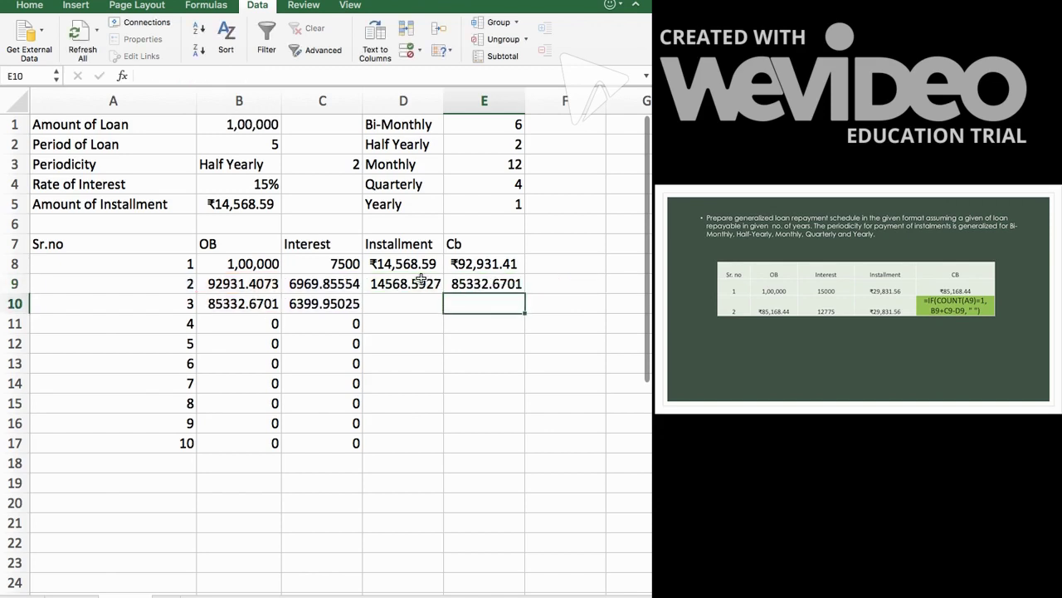
# Fill the second period's opening balance, interest, installment and closing balance formulas from B9:E9 down to row 17.
pyautogui.click(232, 284)
pyautogui.moveTo(233, 284); pyautogui.dragTo(535, 463)
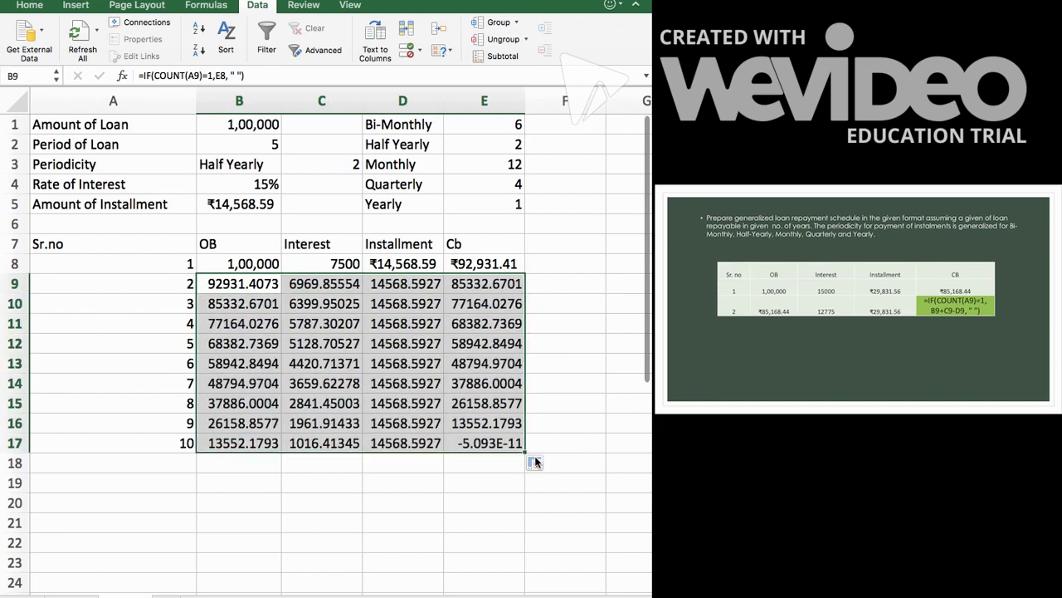
pyautogui.click(477, 502)
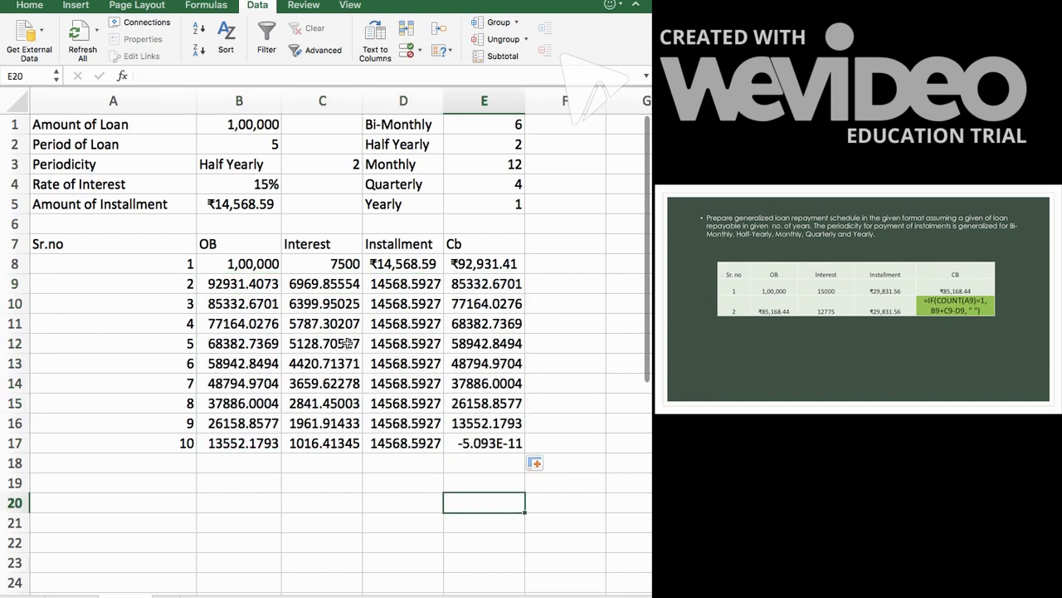
# Test the schedule by switching the periodicity in B3 to Yearly and then to Quarterly.
pyautogui.click(257, 169)
pyautogui.click(285, 165)
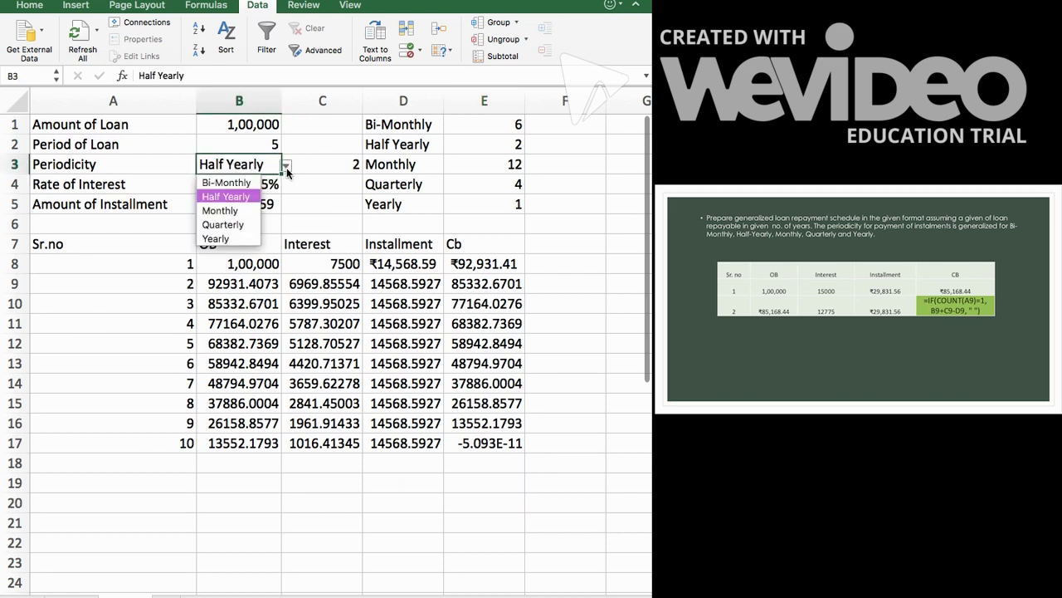
pyautogui.click(230, 239)
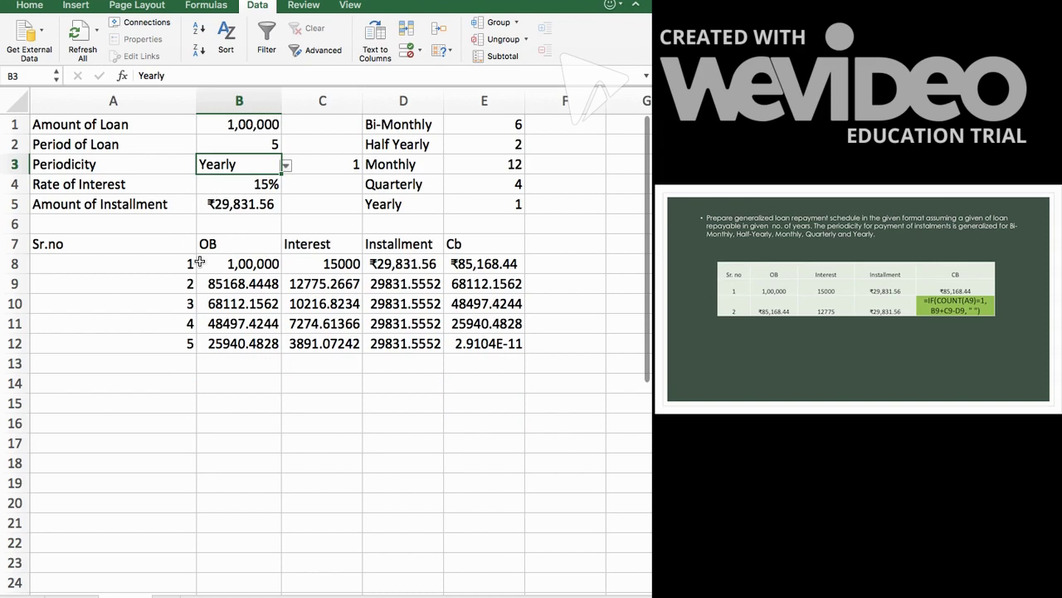
pyautogui.click(285, 165)
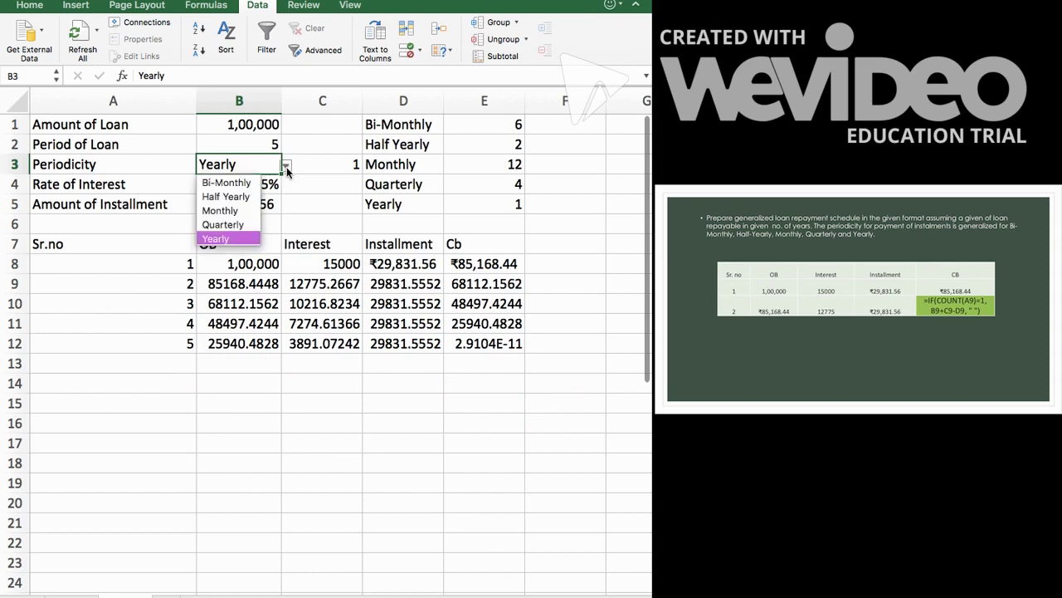
pyautogui.click(231, 225)
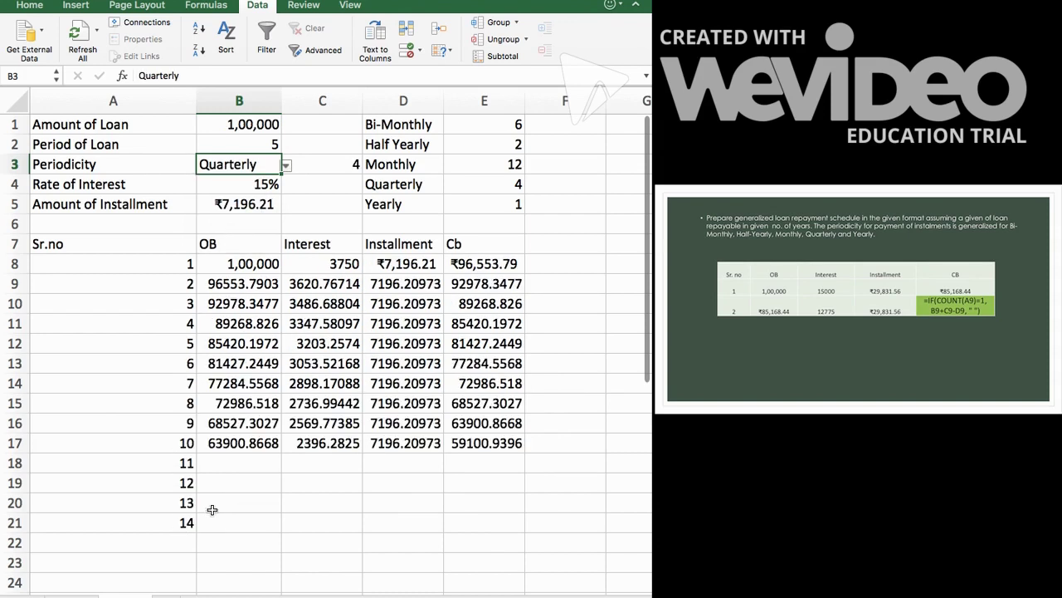
# Extend the opening balance, interest, installment and closing balance formulas from B17:E17 down to row 22.
pyautogui.moveTo(218, 442); pyautogui.dragTo(523, 552)
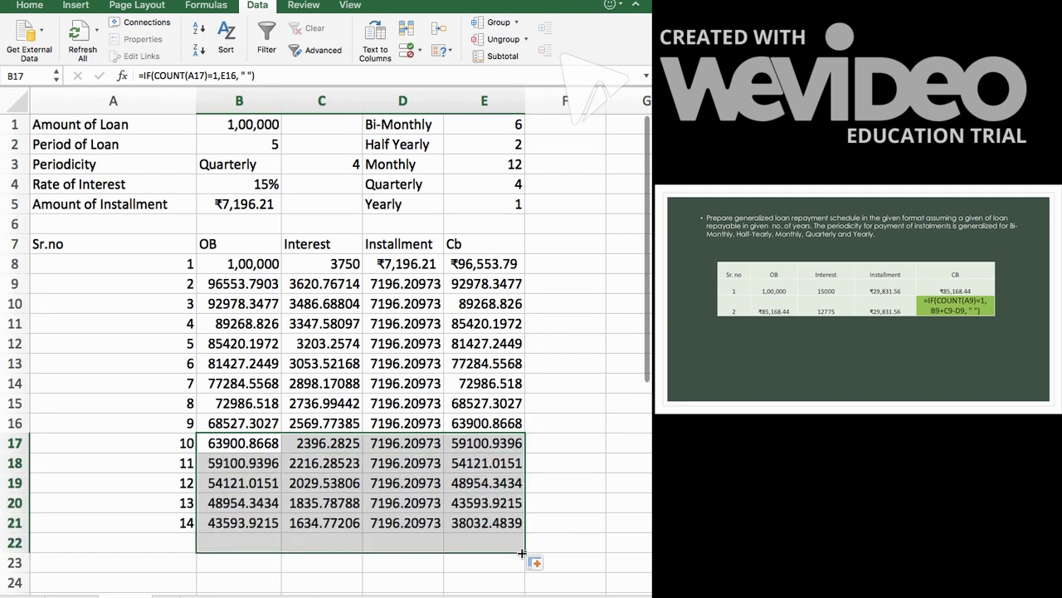
pyautogui.click(565, 532)
pyautogui.click(266, 164)
pyautogui.click(286, 168)
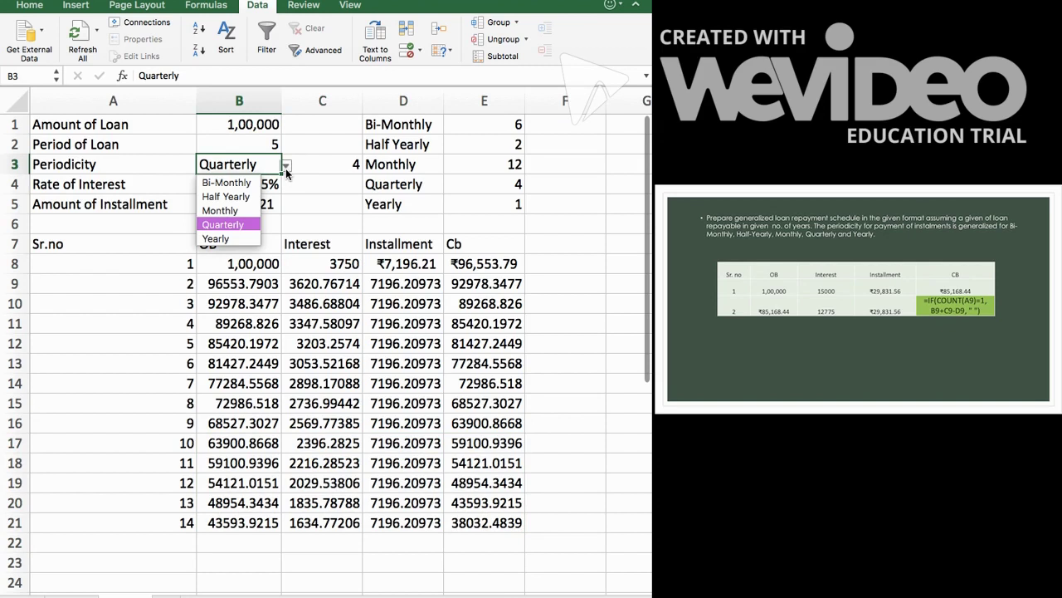
pyautogui.press('Escape')
# Fill the serial number formula from A9 further down column A to cover all 20 quarterly periods.
pyautogui.click(137, 260)
pyautogui.scroll(-2, 199, 284)
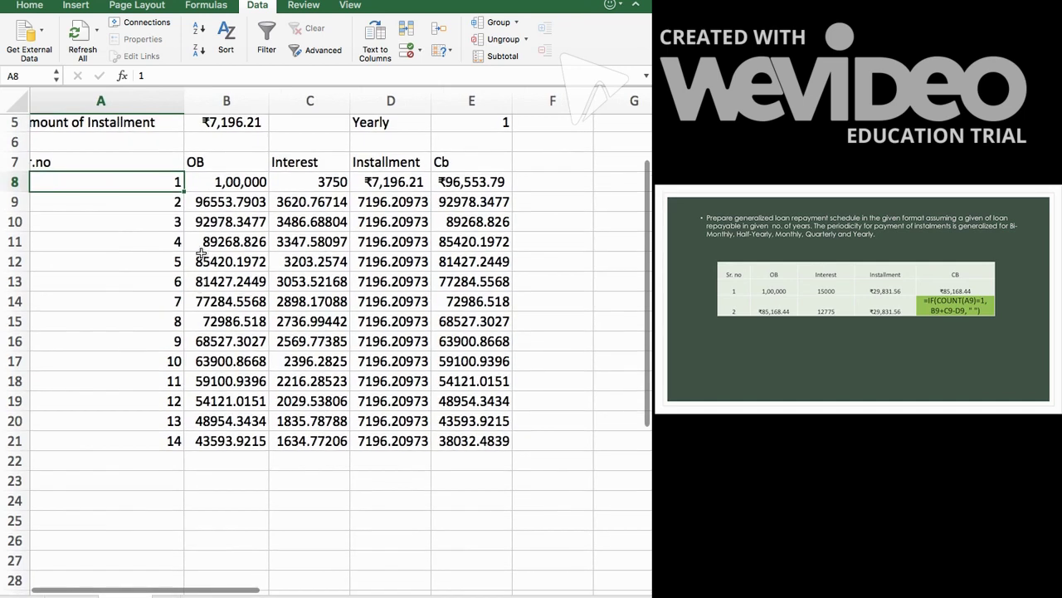
pyautogui.hscroll(-1, 166, 208)
pyautogui.click(175, 210)
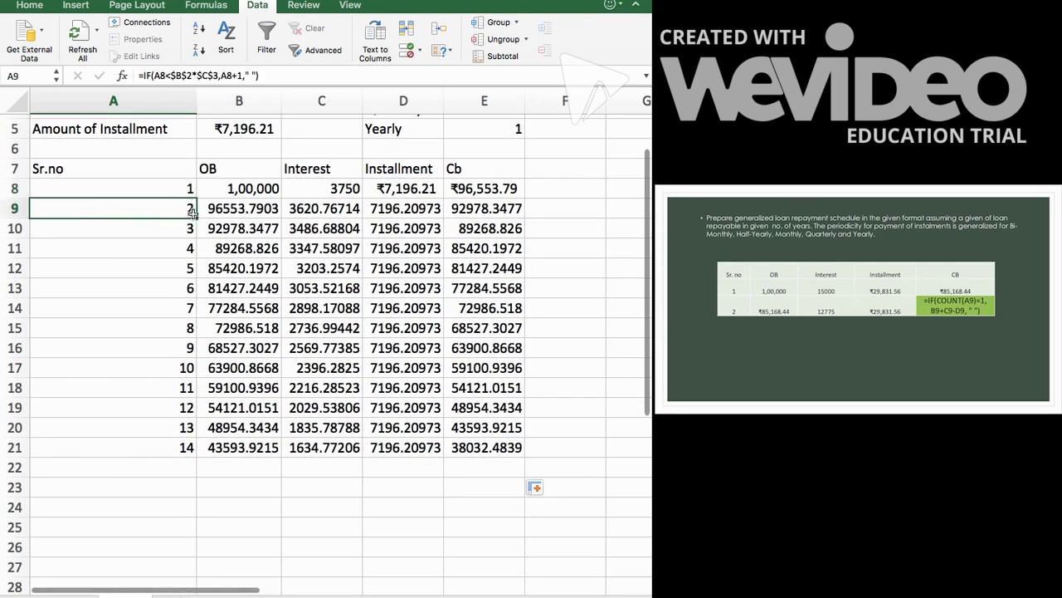
pyautogui.moveTo(197, 218); pyautogui.dragTo(204, 588)
# Fill the opening balance, interest, installment and closing balance formulas from B22:E22 down to row 27.
pyautogui.scroll(-2, 244, 531)
pyautogui.moveTo(233, 384); pyautogui.dragTo(529, 484)
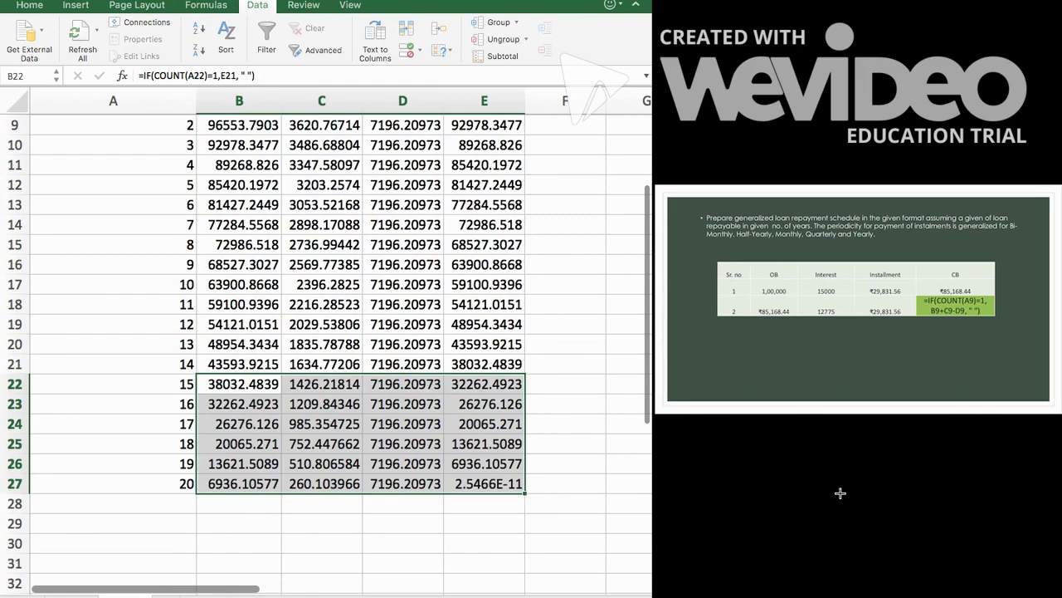
pyautogui.scroll(4, 468, 359)
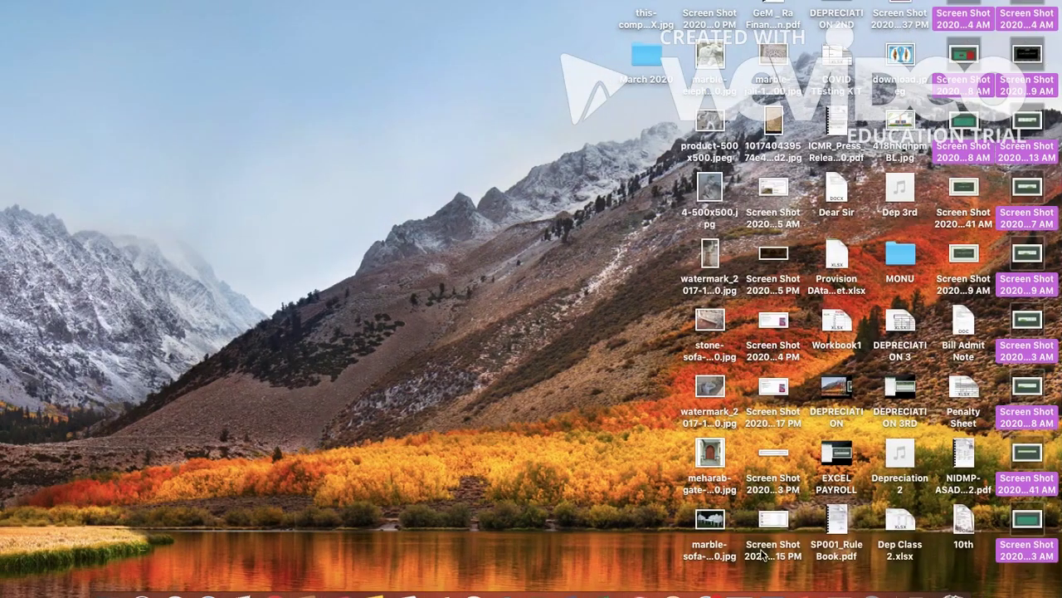
pyautogui.rightClick(869, 585)
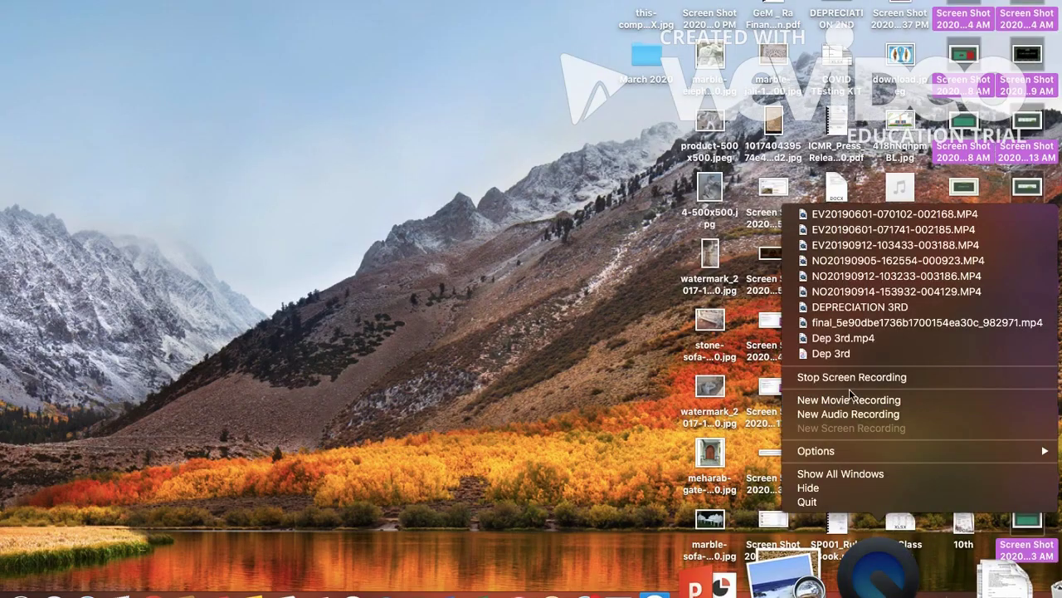